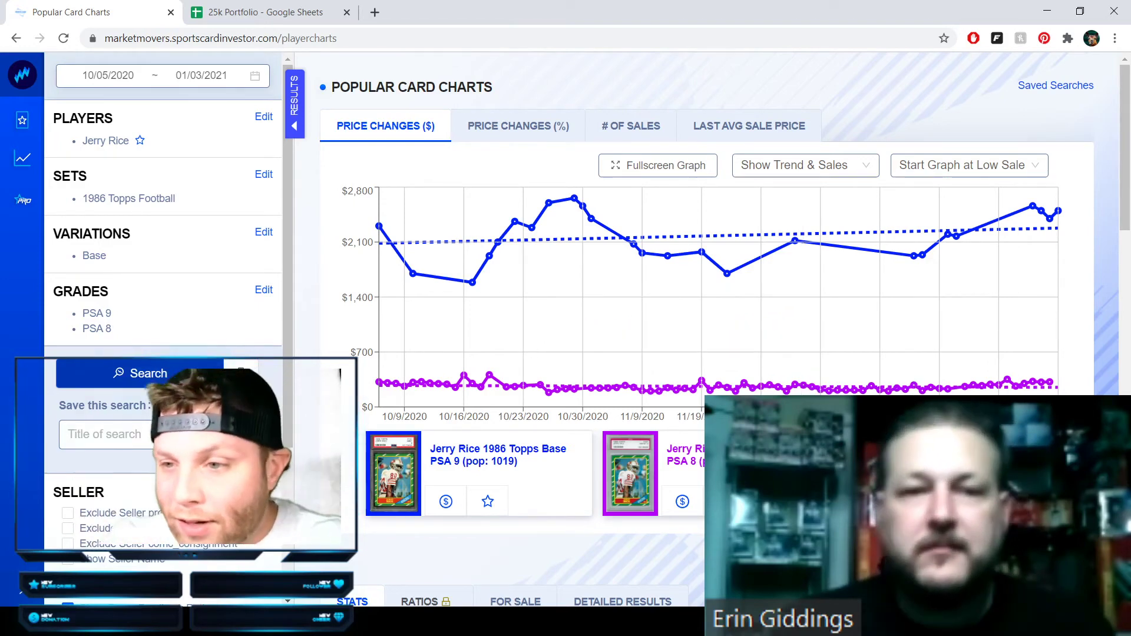
- Review the price trends and card stats for Jerry Rice's 1986 Topps PSA 9 and PSA 8, and check the 25k Portfolio spreadsheet
mouse_move(1057, 212)
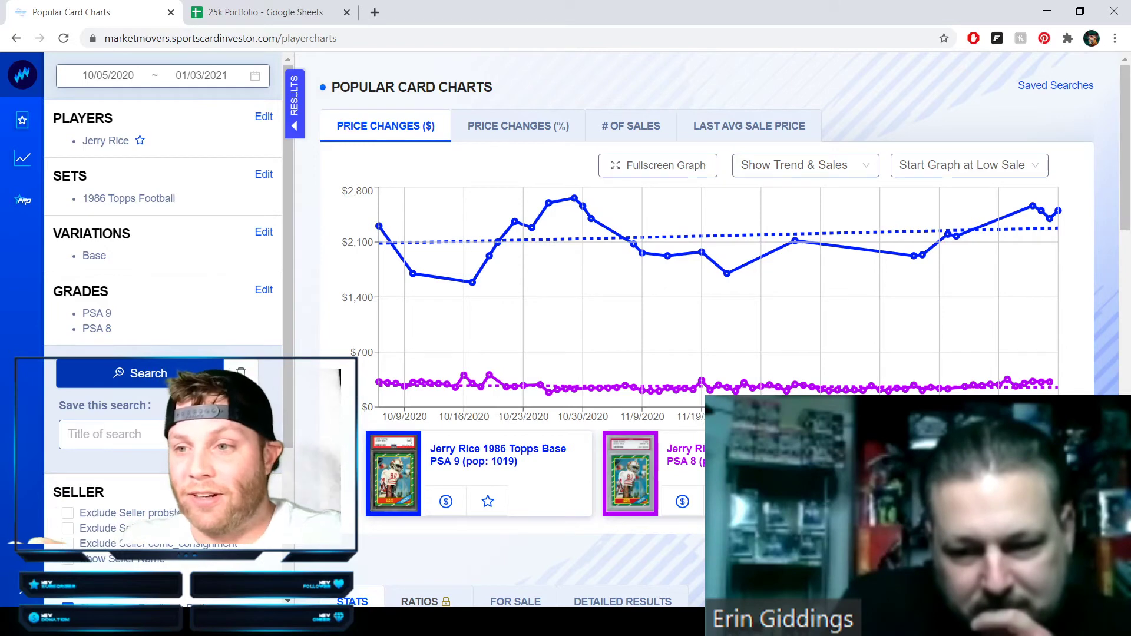
scroll(706, 265, down, 8)
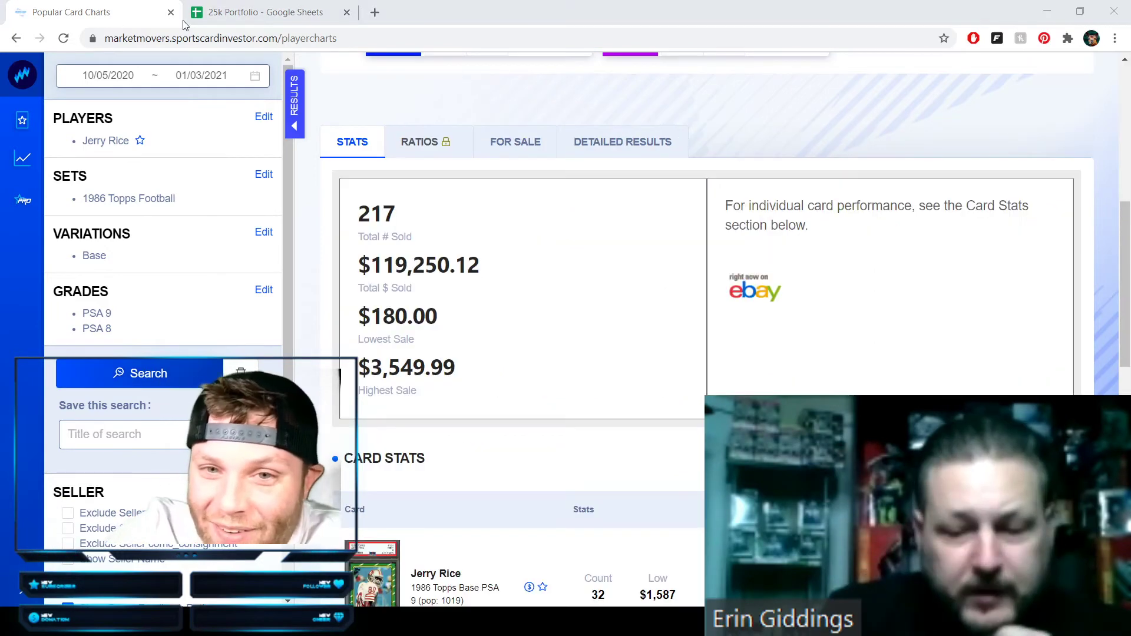
scroll(437, 436, down, 5)
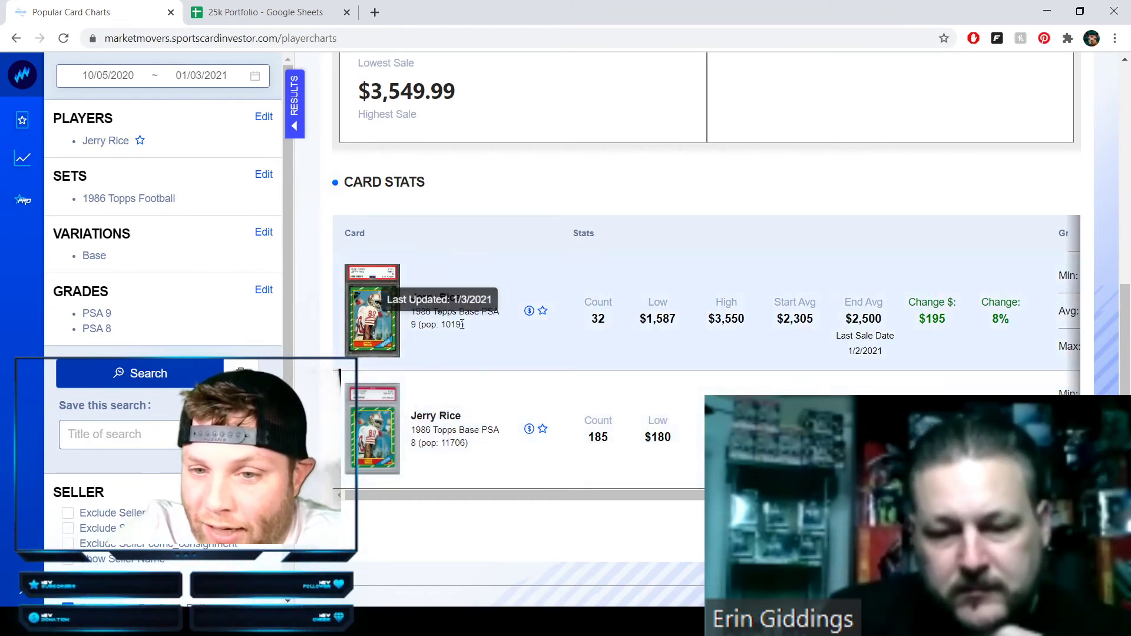
scroll(463, 335, up, 3)
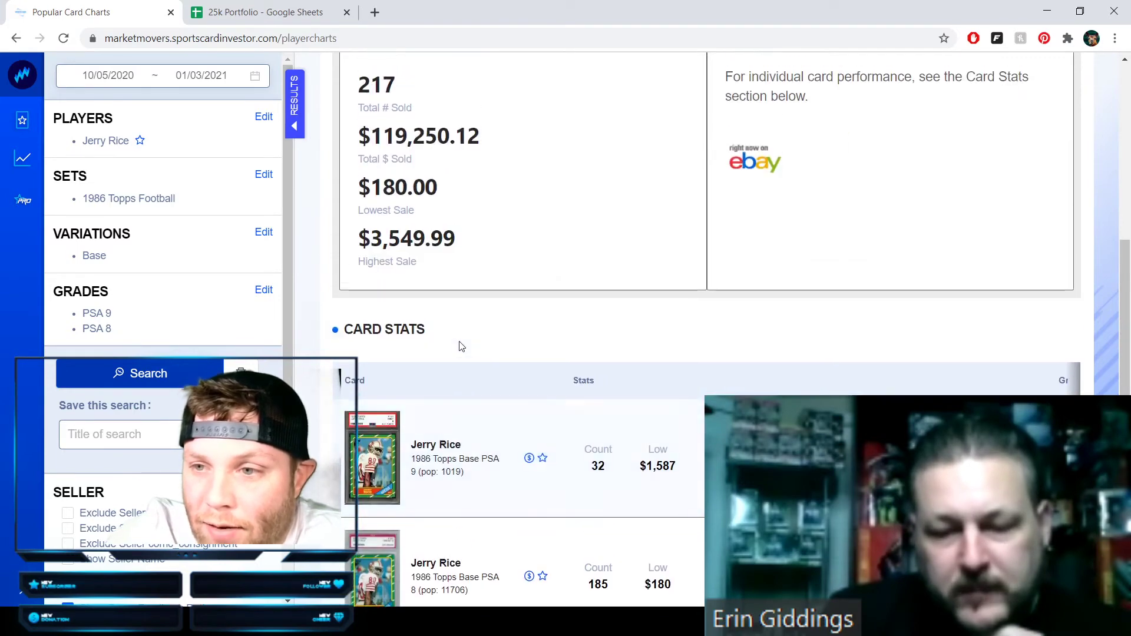
scroll(463, 348, down, 1)
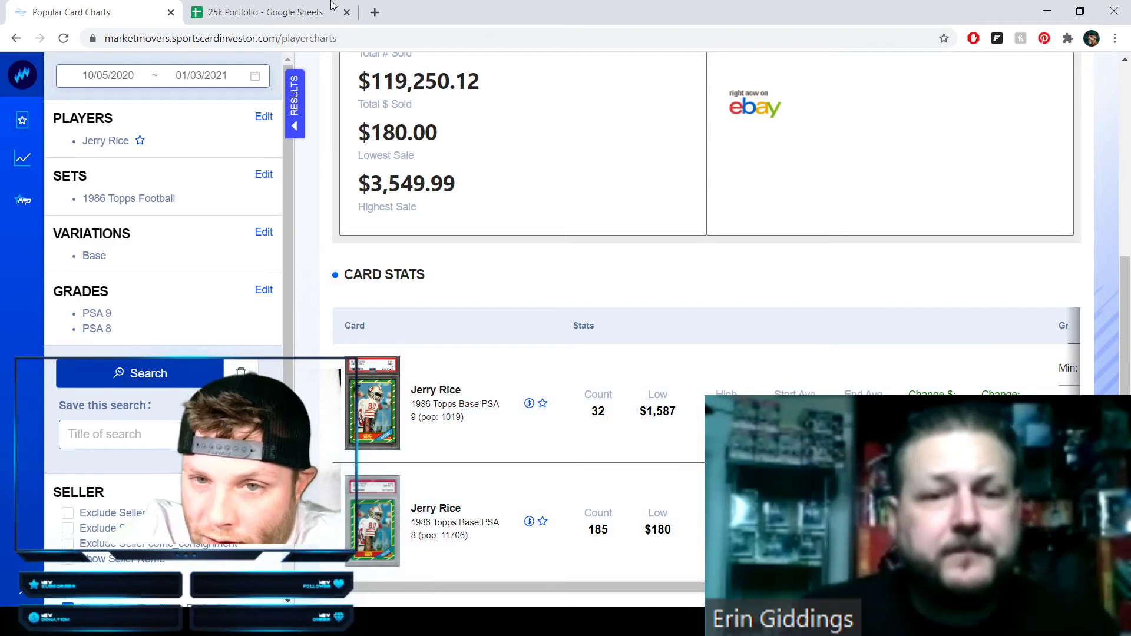
click(244, 13)
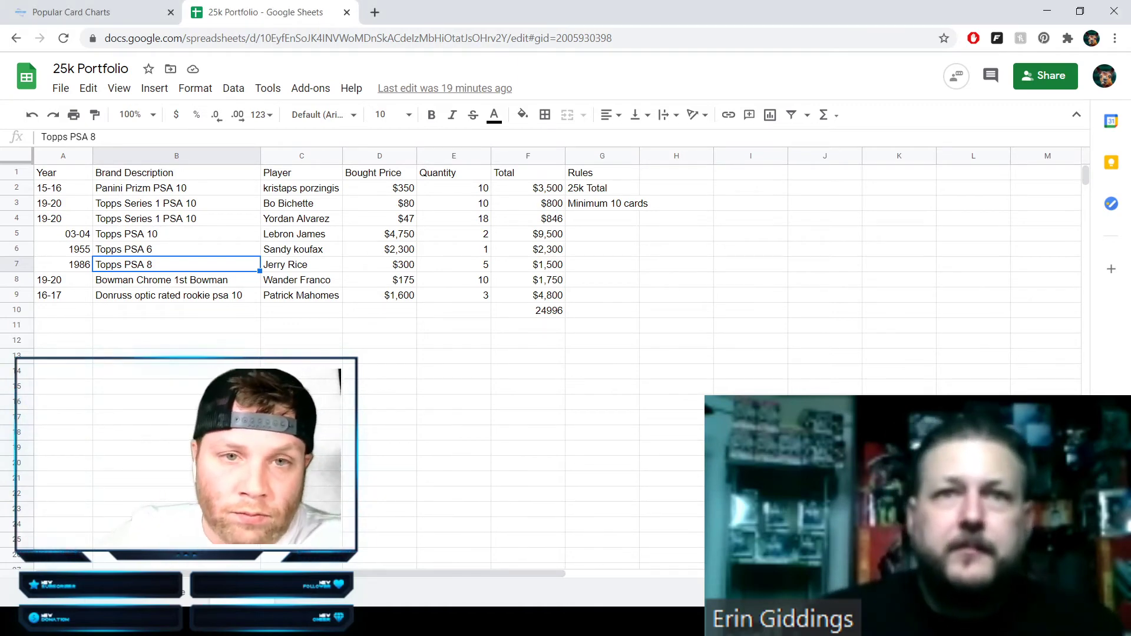
- Return to the card charts, limit the Jerry Rice 1986 Topps search to PSA 10 only, and review its price chart and sales stats
click(81, 12)
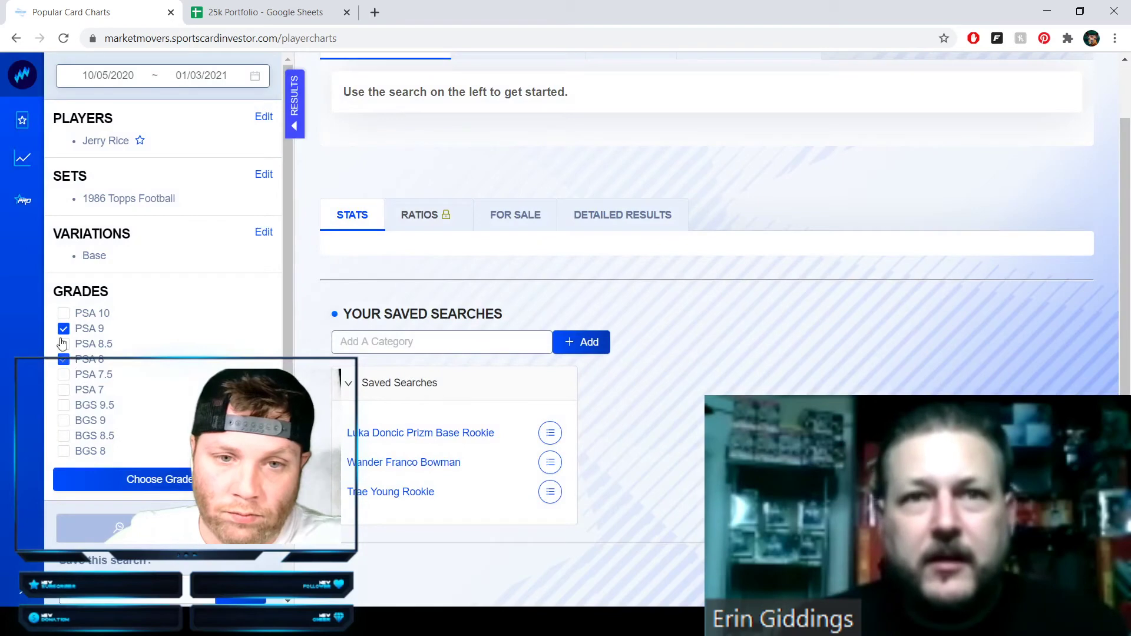
click(64, 313)
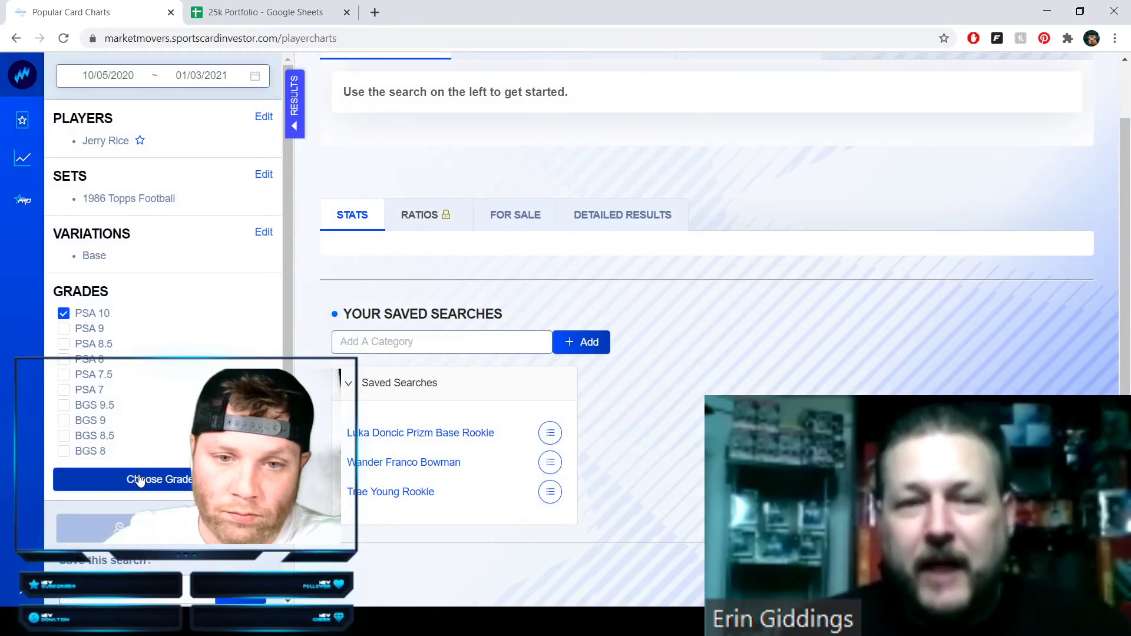
click(180, 487)
click(177, 361)
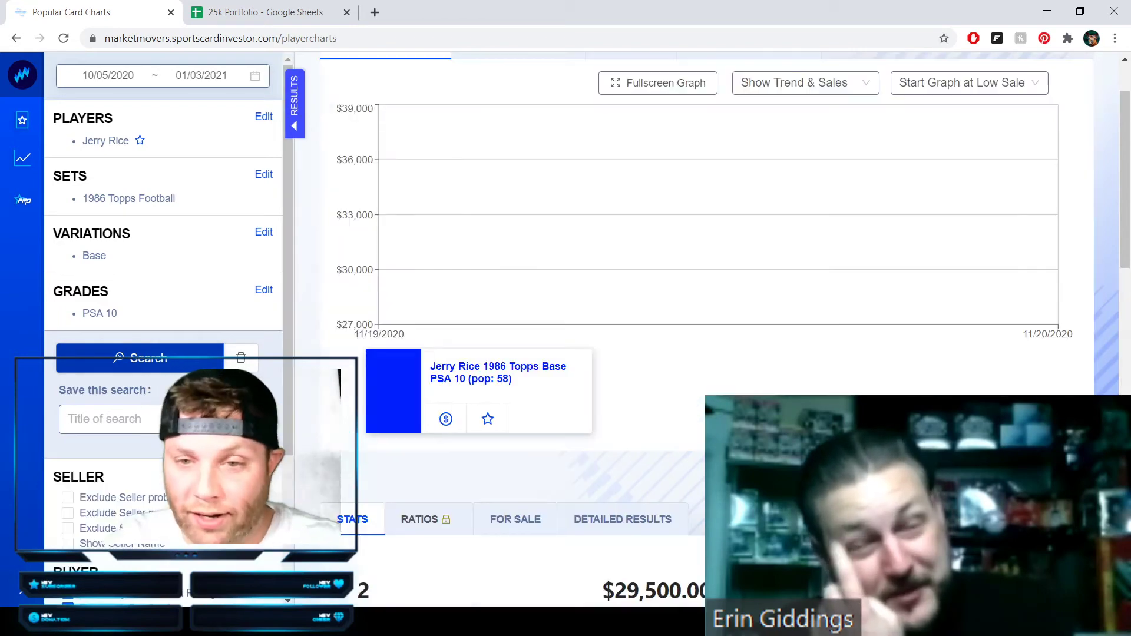
scroll(666, 388, down, 2)
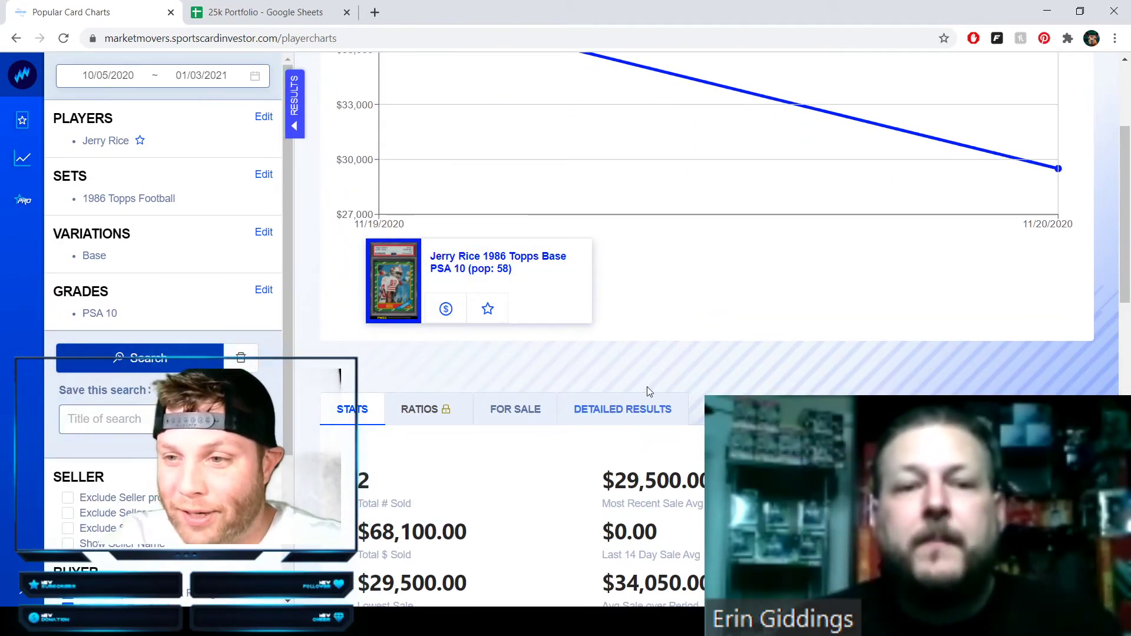
scroll(648, 389, up, 3)
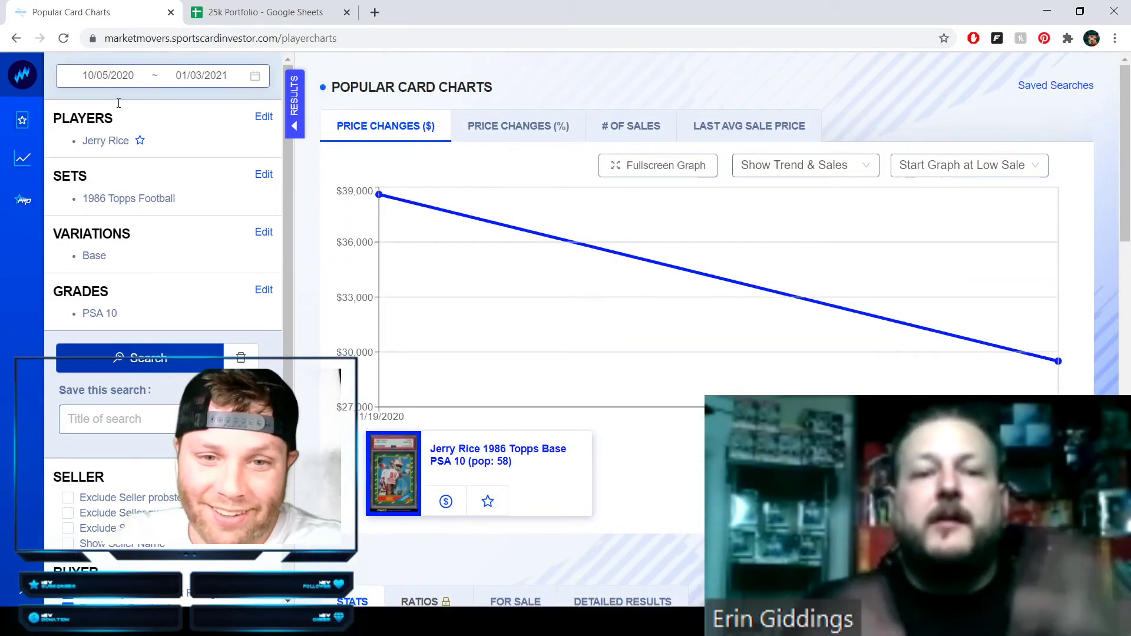
- Replace the player selection in the card chart search with Michael Jordan
click(263, 116)
click(137, 148)
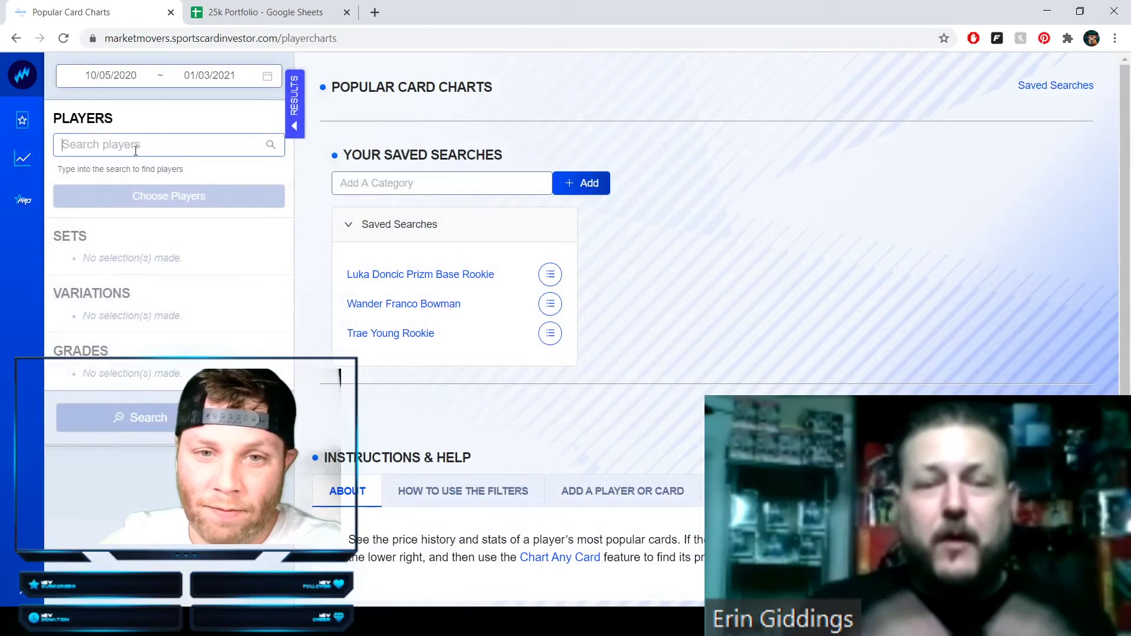
text(michael)
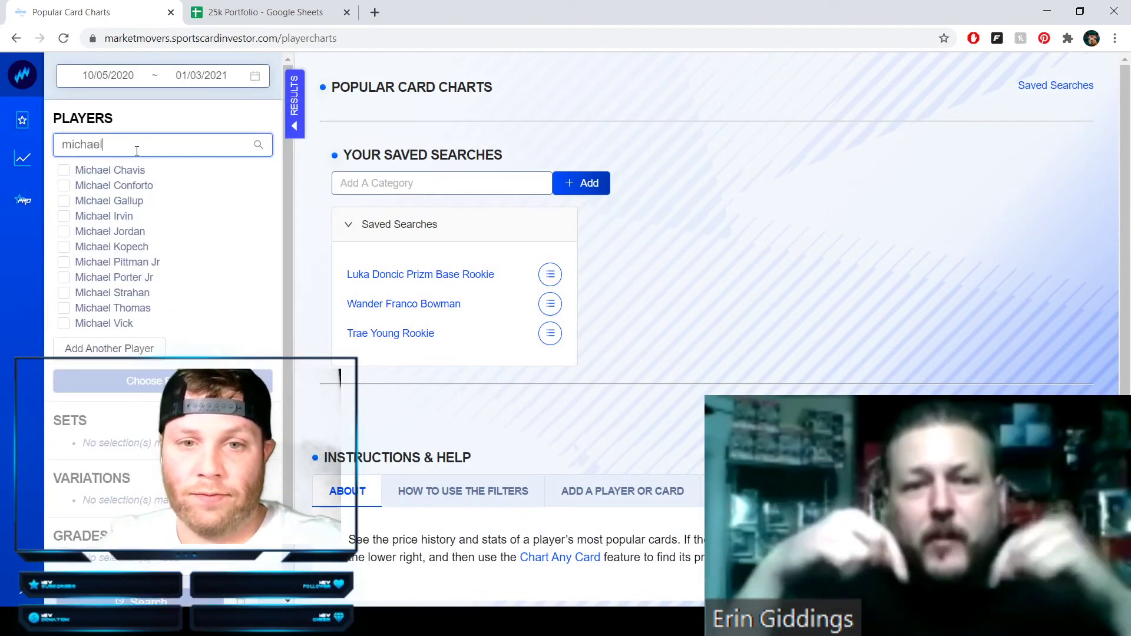
click(63, 231)
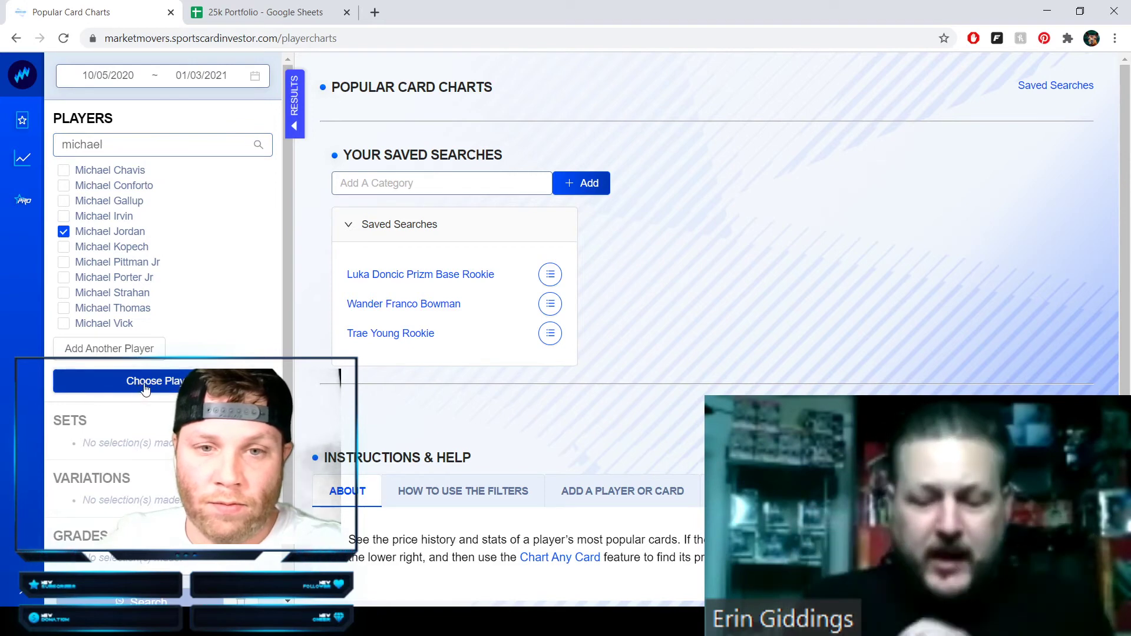
click(188, 381)
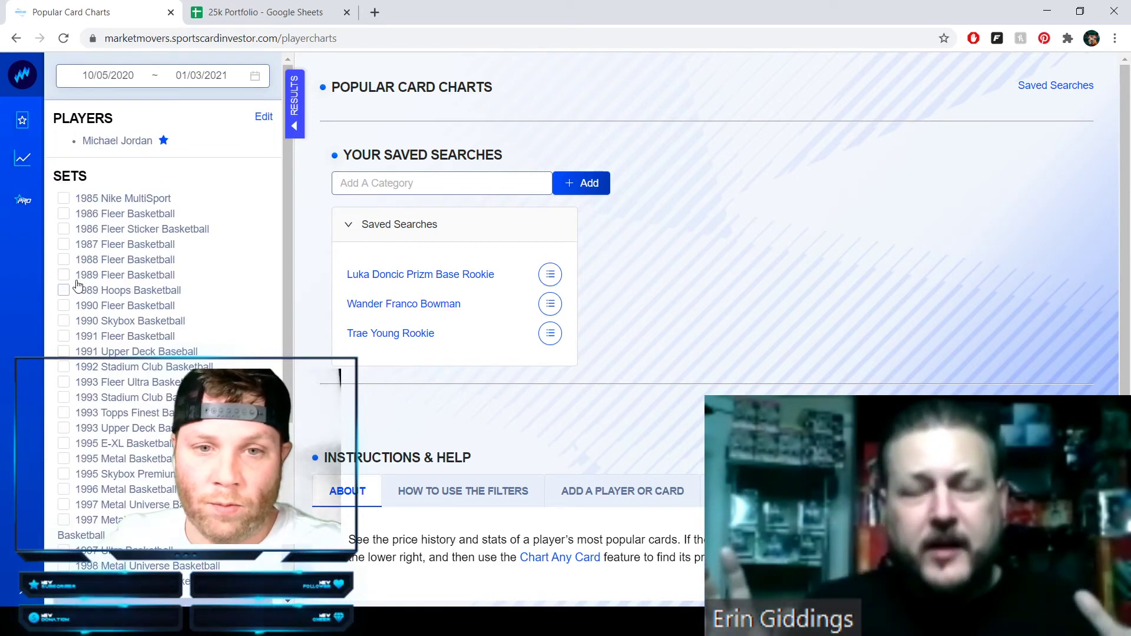
- Chart Michael Jordan's 1986 Fleer Basketball Base card in PSA 10 and review its price trend and sales stats
click(63, 214)
scroll(149, 435, down, 2)
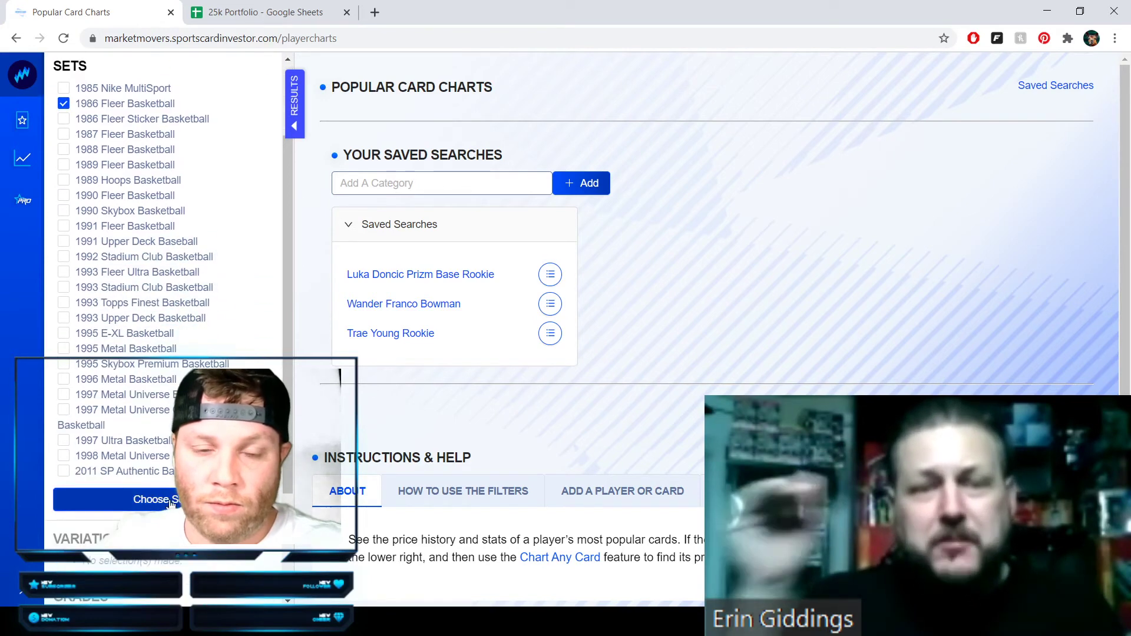
click(144, 498)
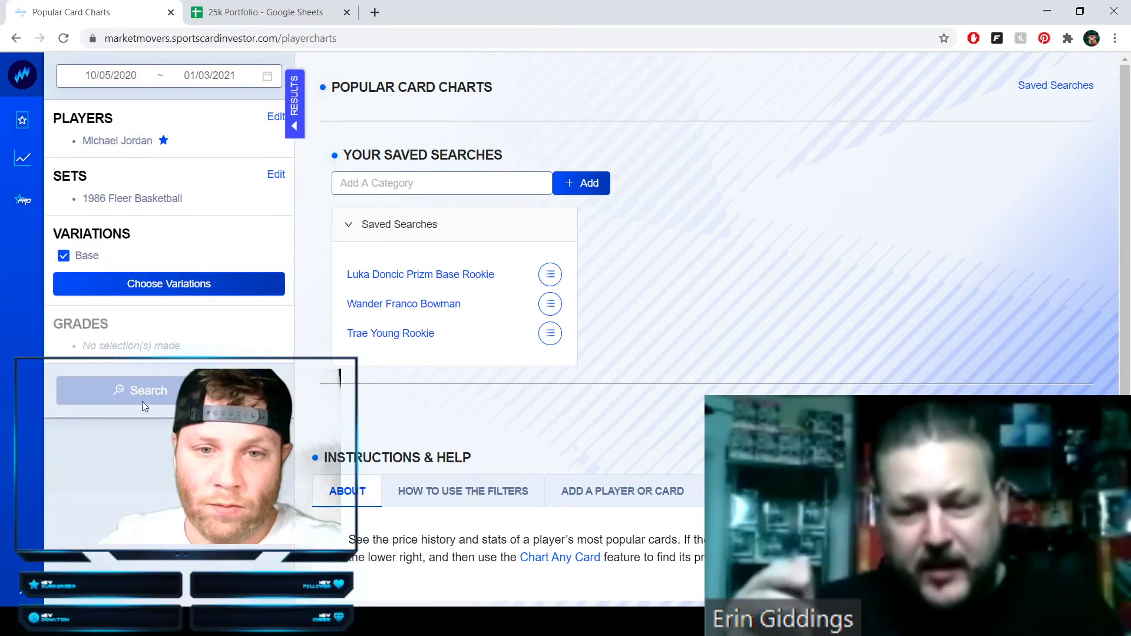
click(111, 291)
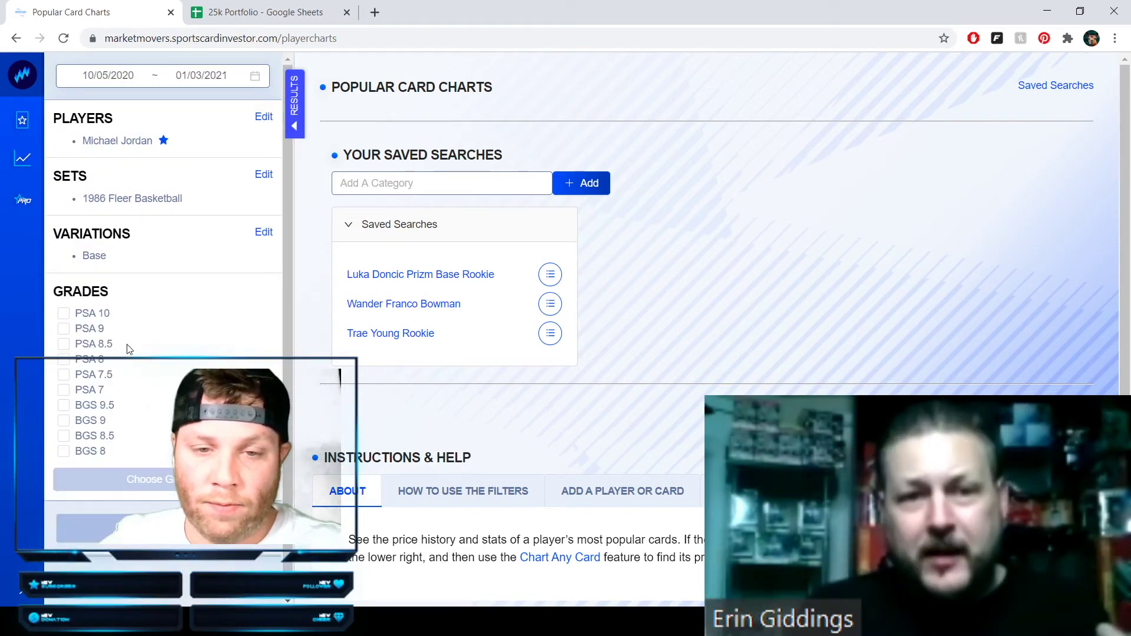
click(77, 312)
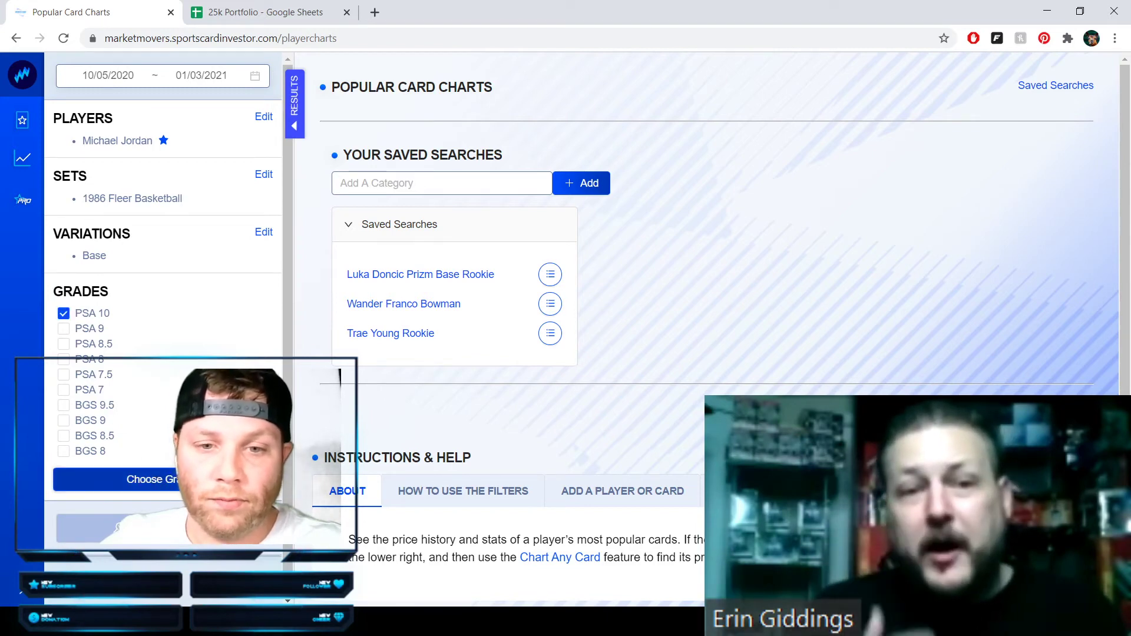
click(157, 479)
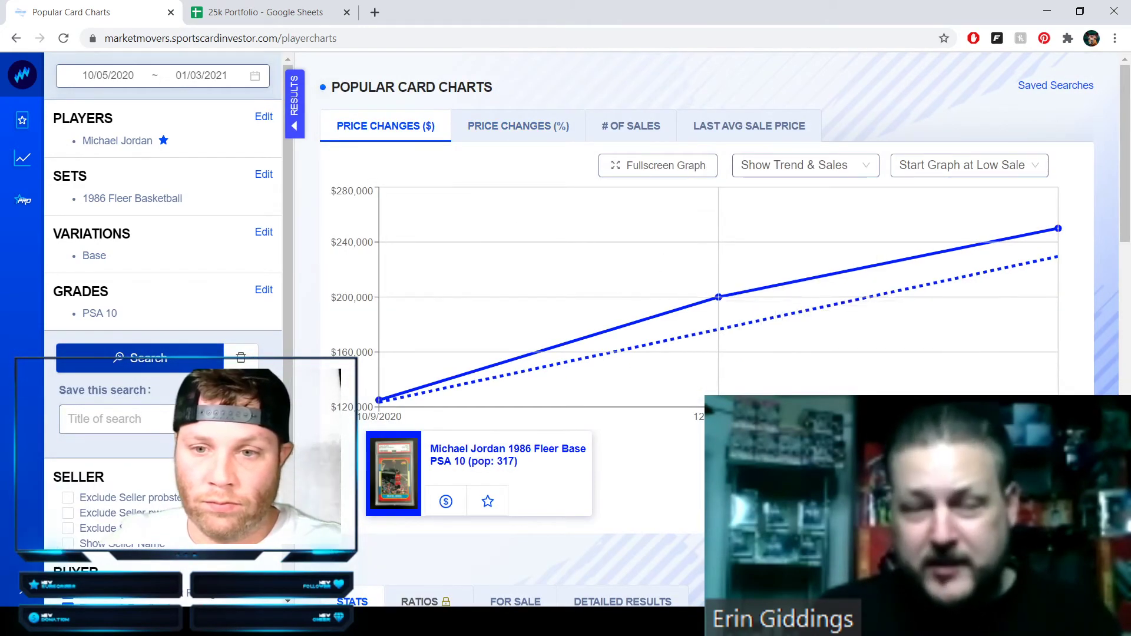
scroll(707, 294, down, 1)
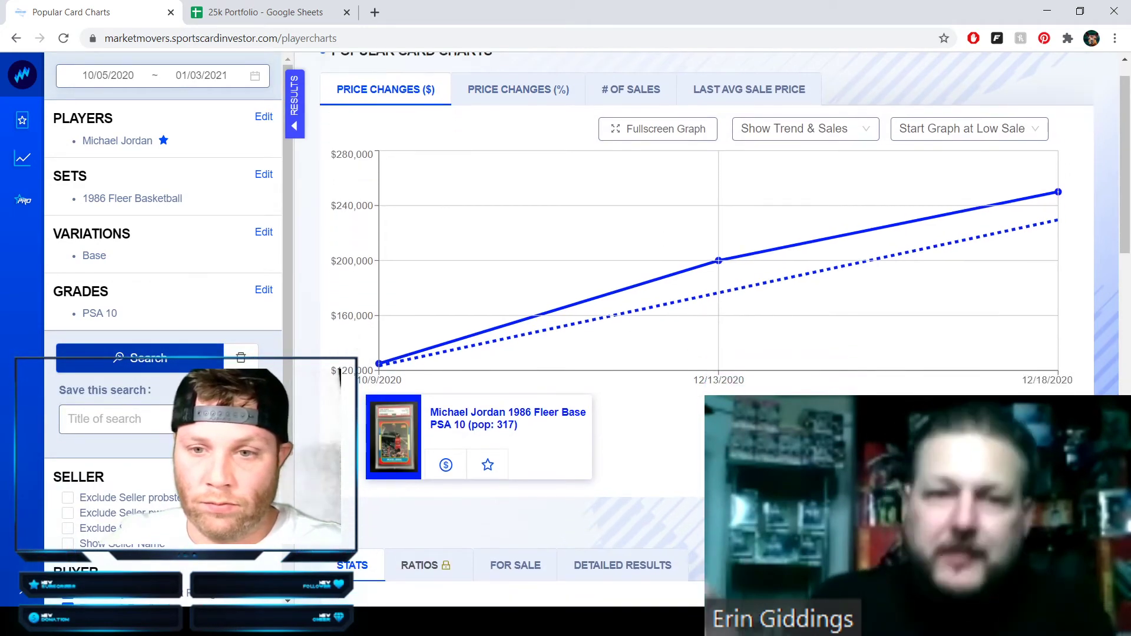
scroll(707, 294, down, 5)
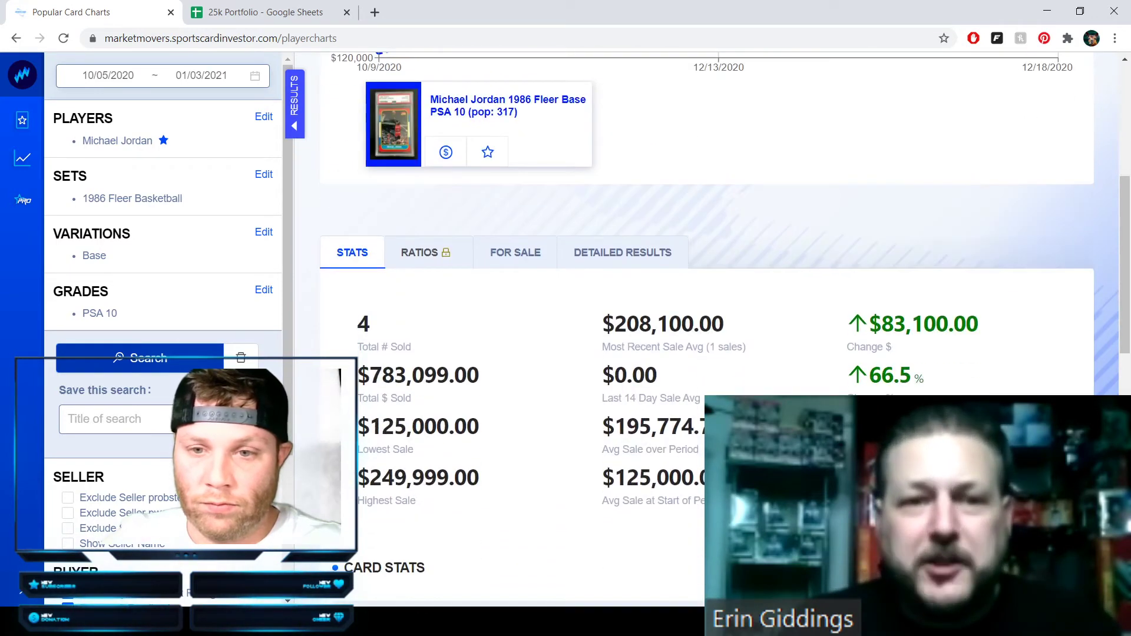
scroll(707, 295, up, 3)
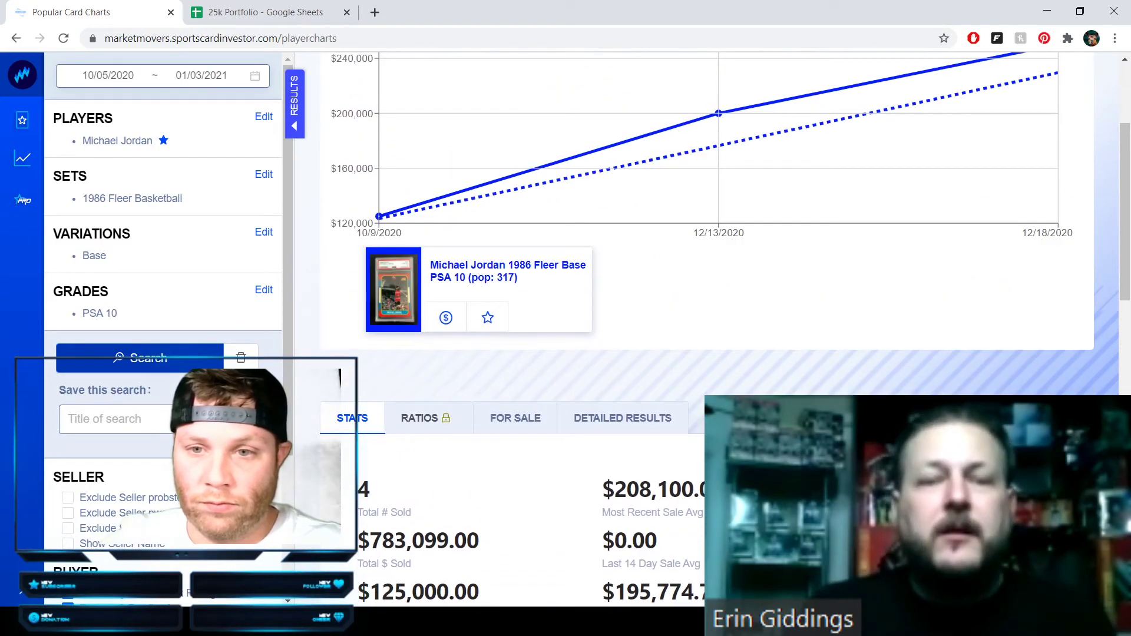
scroll(1069, 225, up, 3)
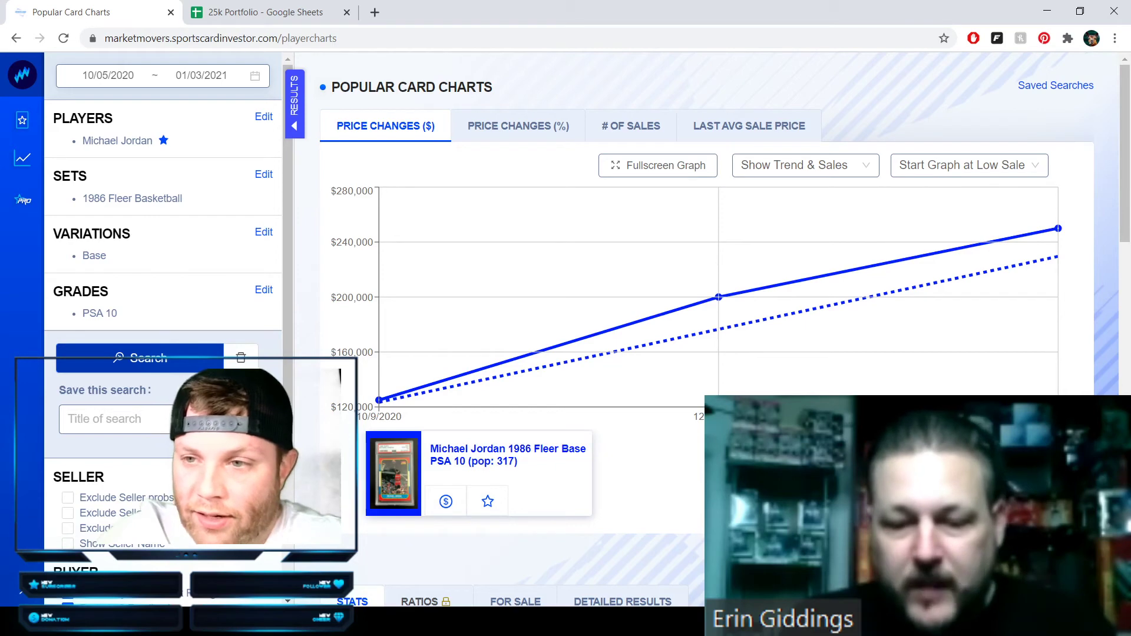
mouse_move(1030, 235)
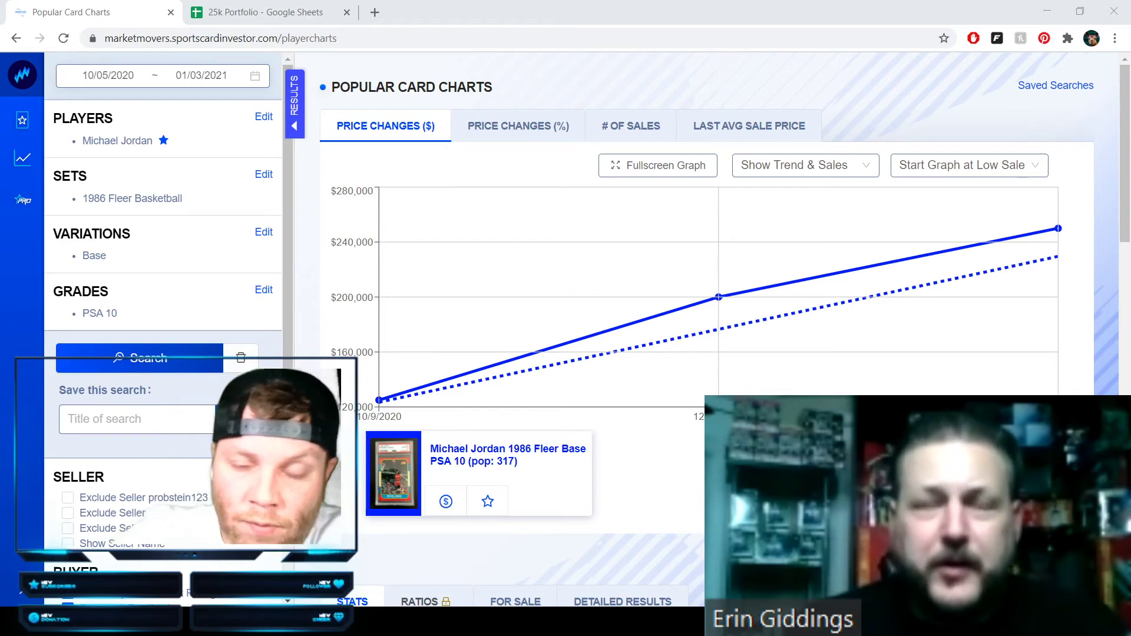
- Change the player in the card chart search to Luka Doncic
click(260, 119)
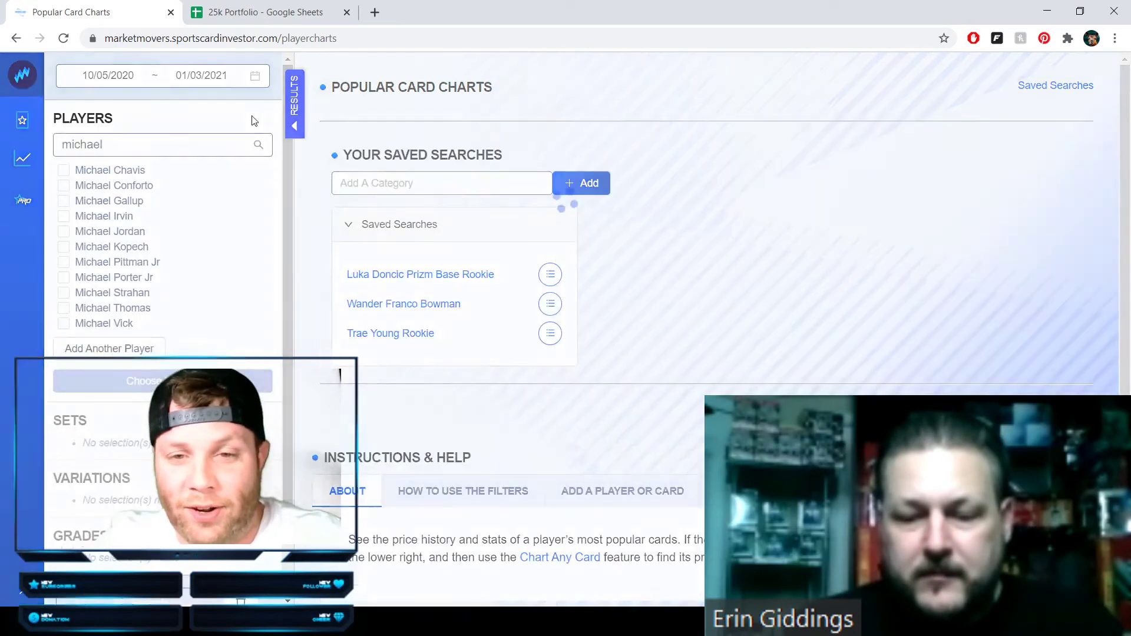
drag(126, 144, 1, 143)
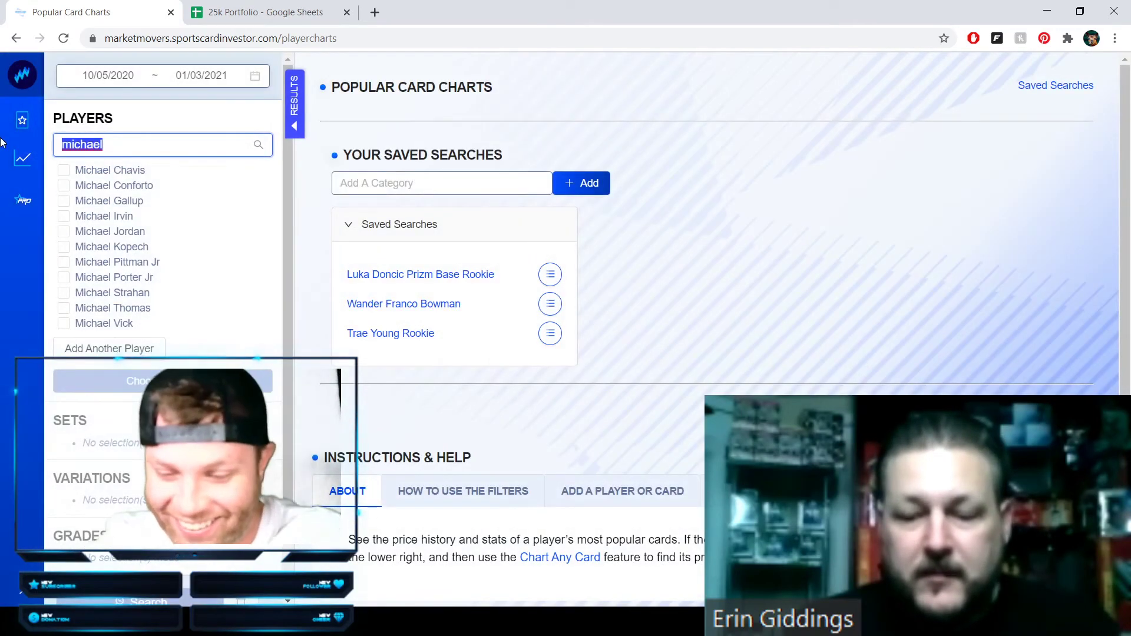
text(luka)
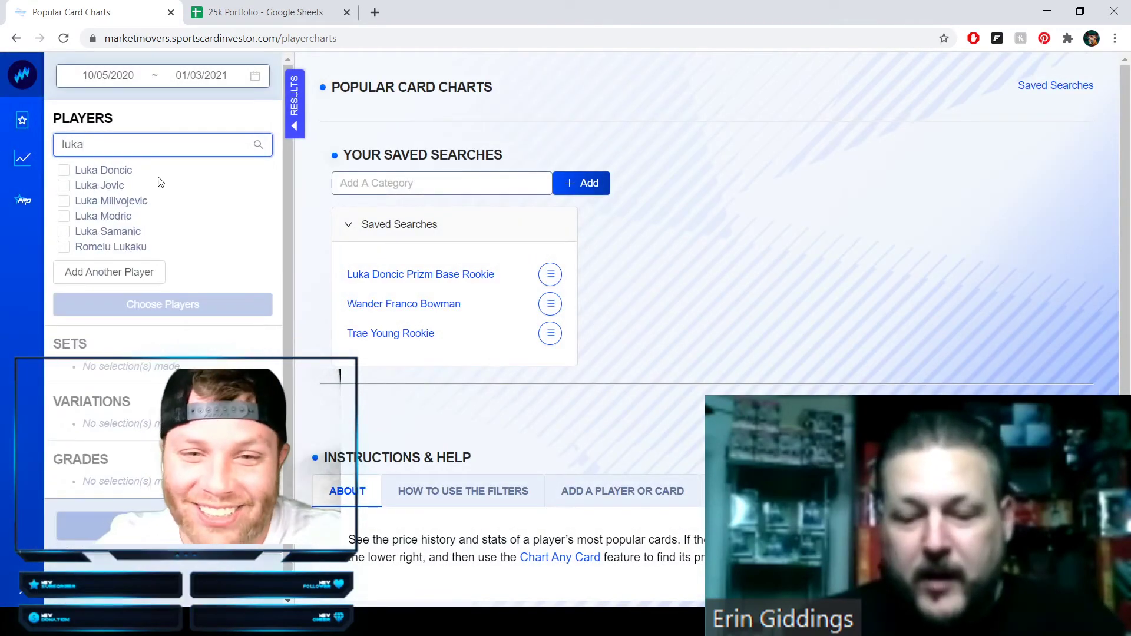
click(63, 171)
click(128, 306)
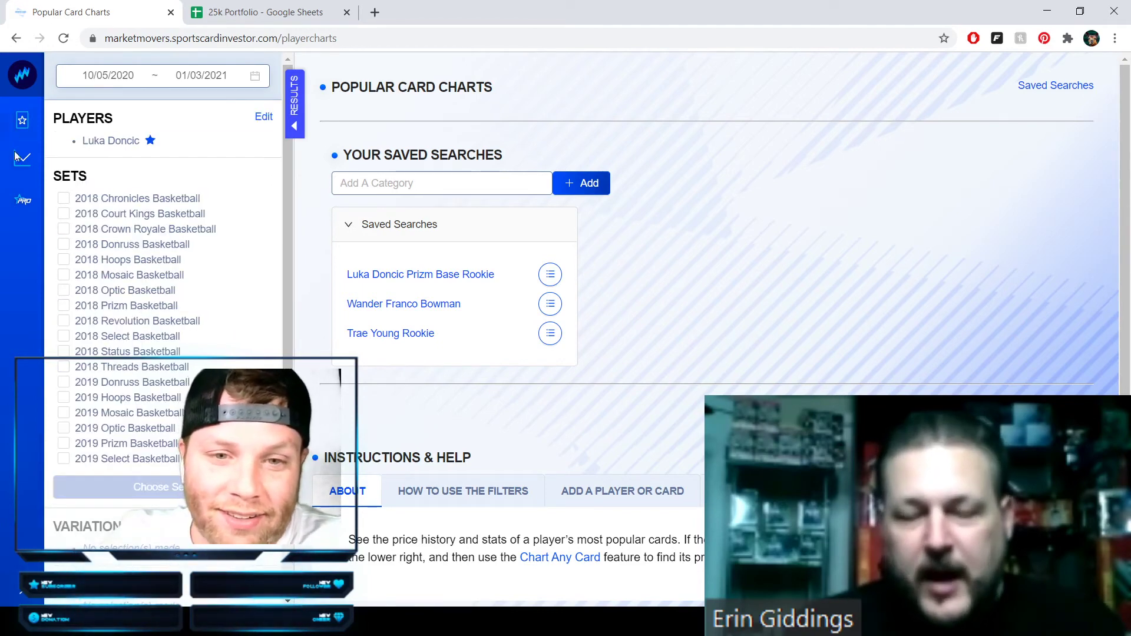
- Chart Luka Doncic's 2018 Prizm Basketball Base card in PSA 10 and review its price trend and sales stats
click(64, 306)
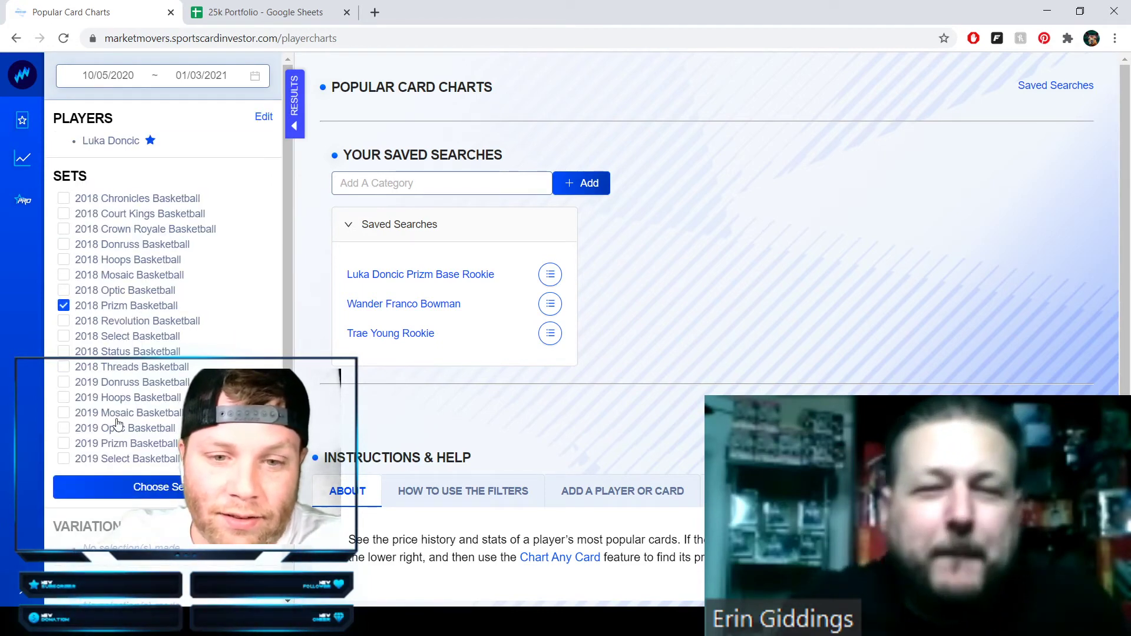
click(120, 484)
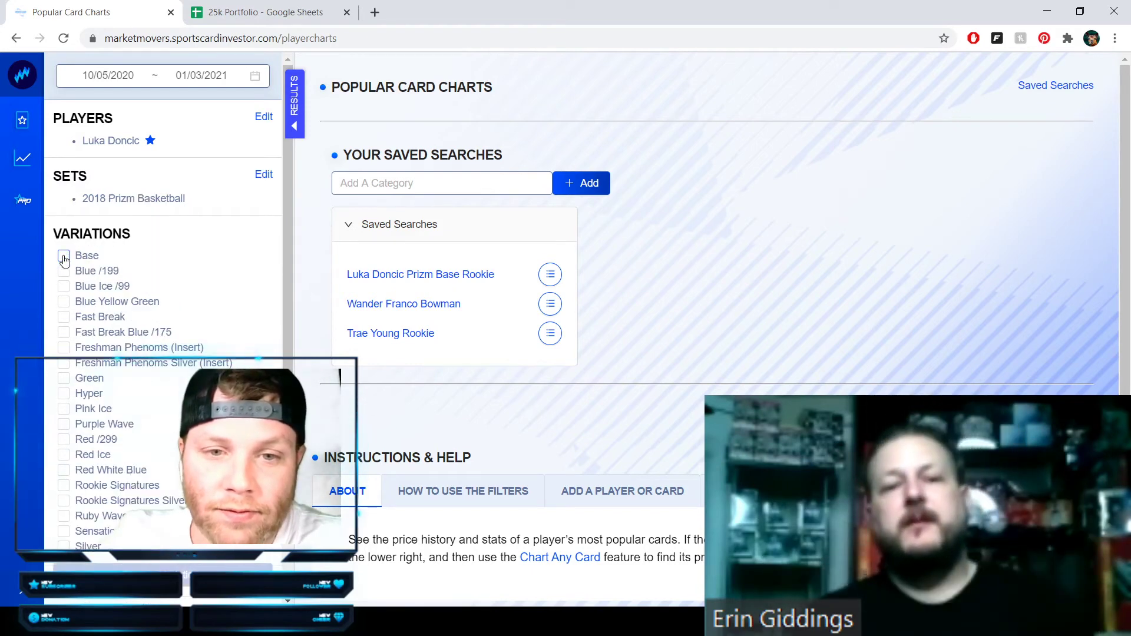
click(163, 574)
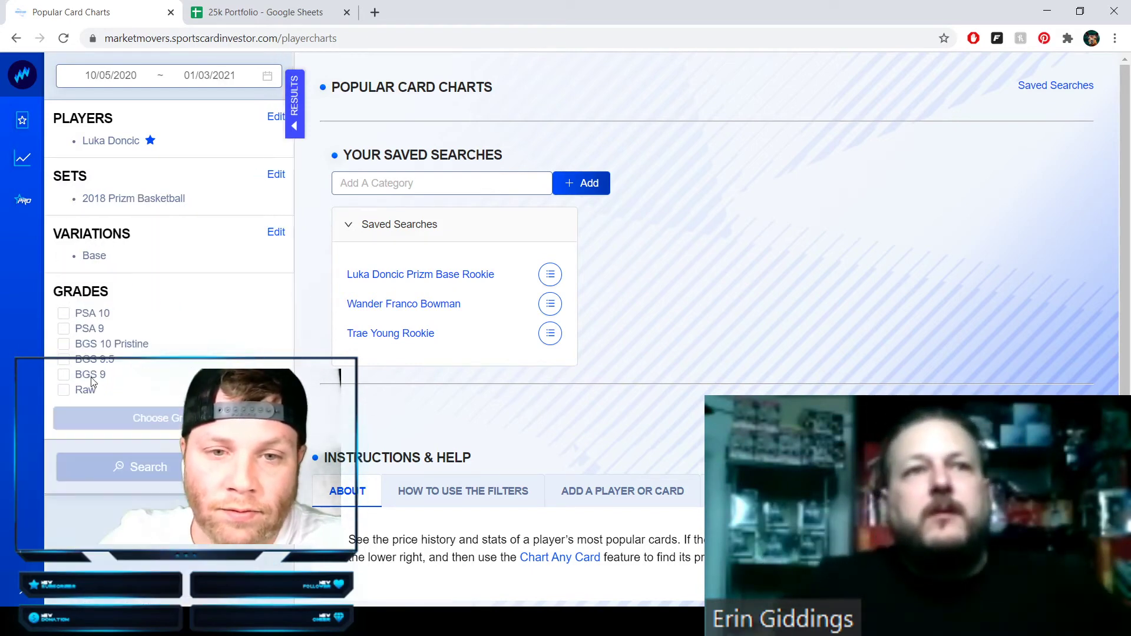
click(64, 313)
click(139, 419)
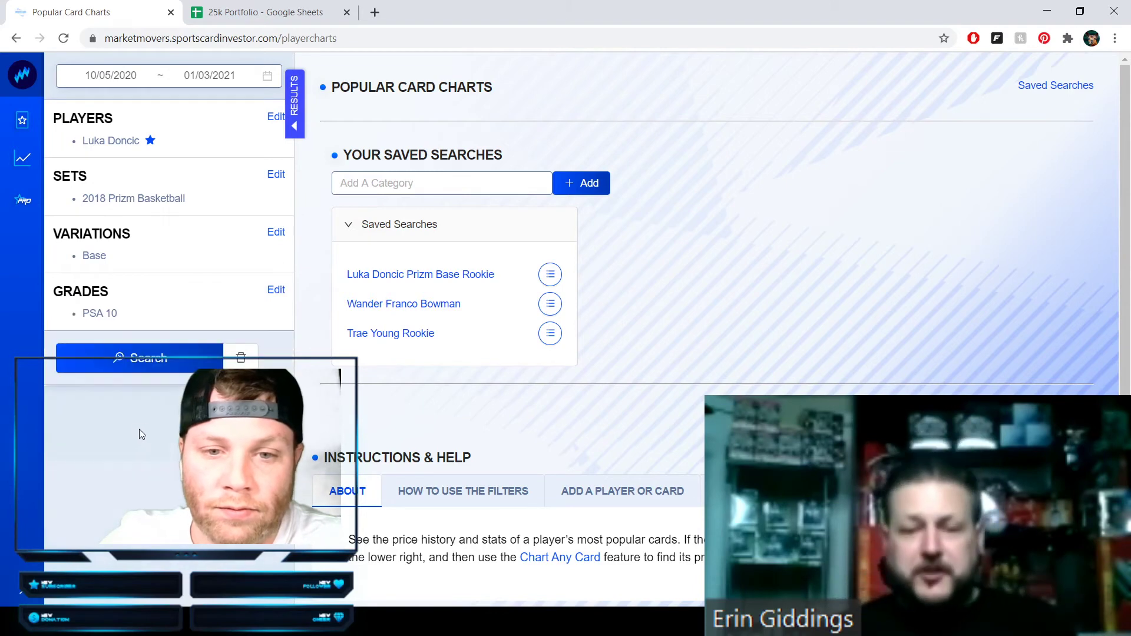
click(139, 367)
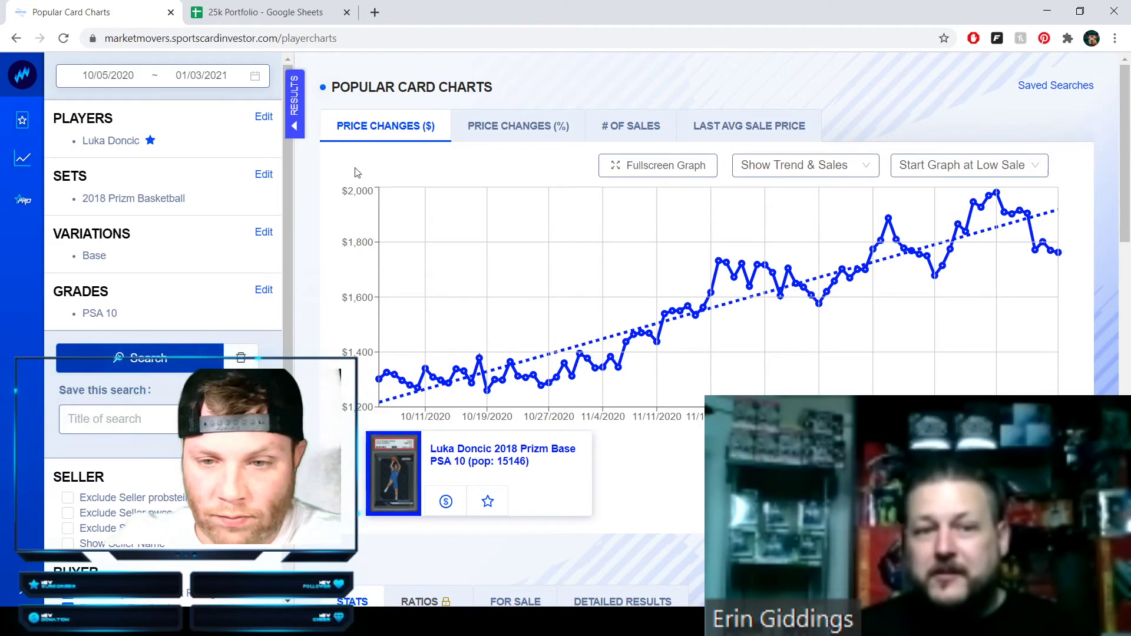
scroll(528, 317, down, 2)
scroll(528, 317, down, 2)
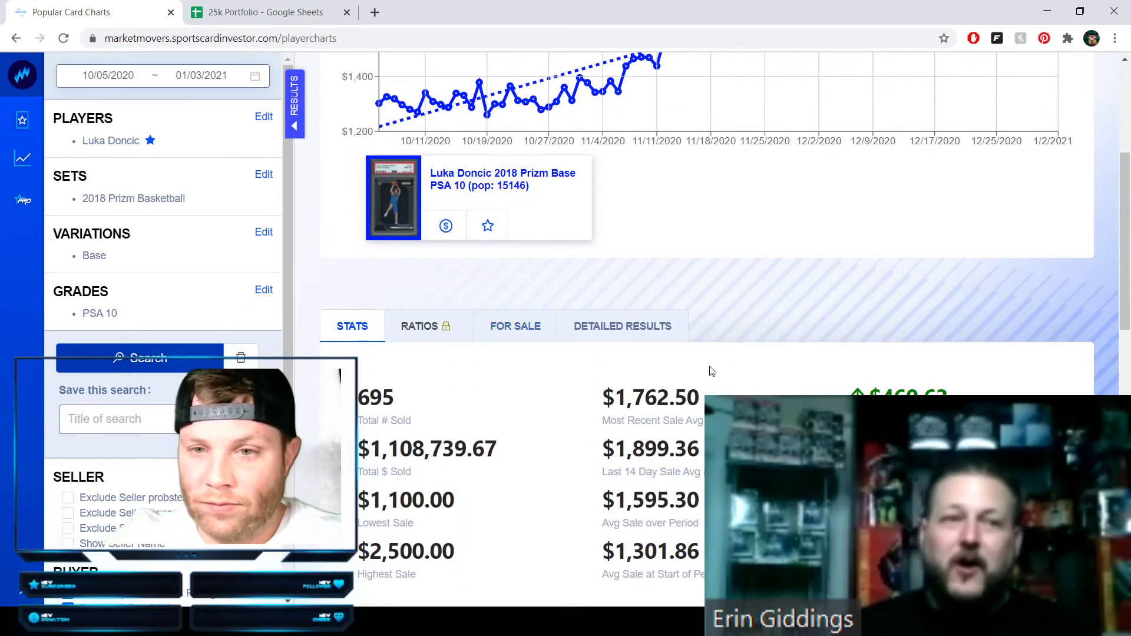
- Compare the price trend with the sales stats for Luka Doncic's 2018 Prizm Base PSA 10 card
scroll(711, 371, up, 4)
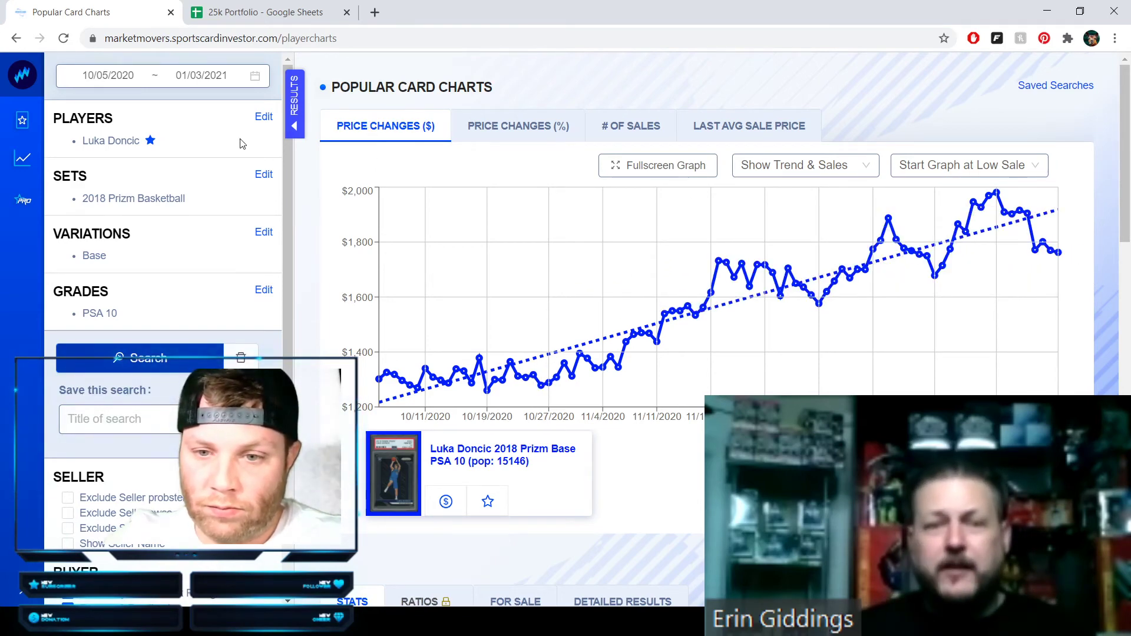
scroll(375, 249, down, 1)
scroll(374, 248, down, 4)
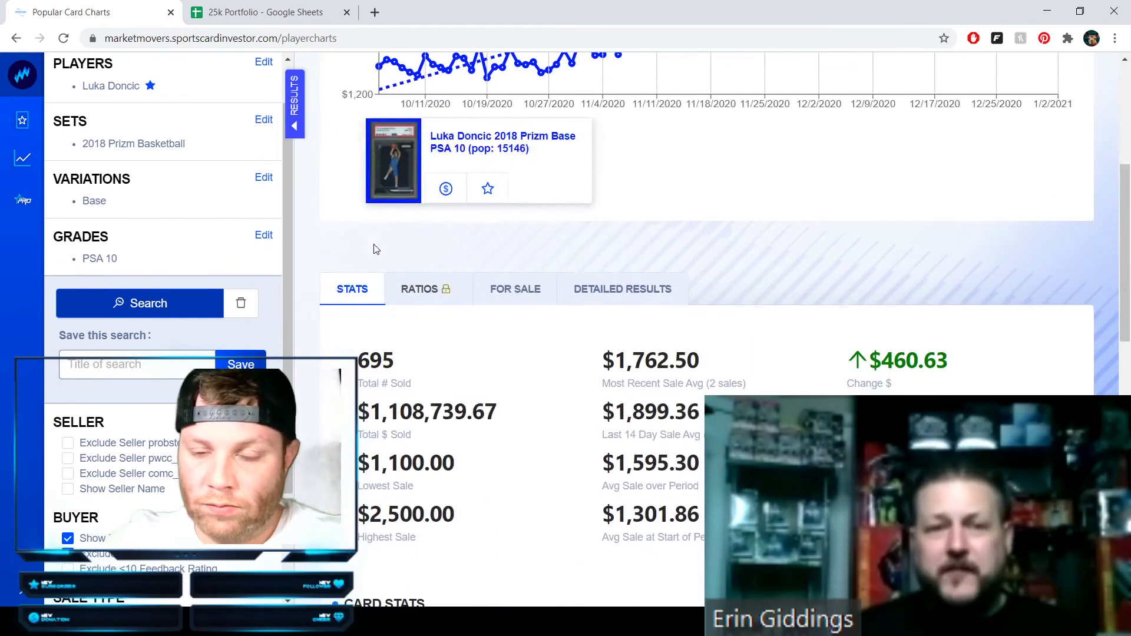
scroll(373, 246, up, 5)
scroll(373, 244, up, 1)
scroll(259, 177, up, 1)
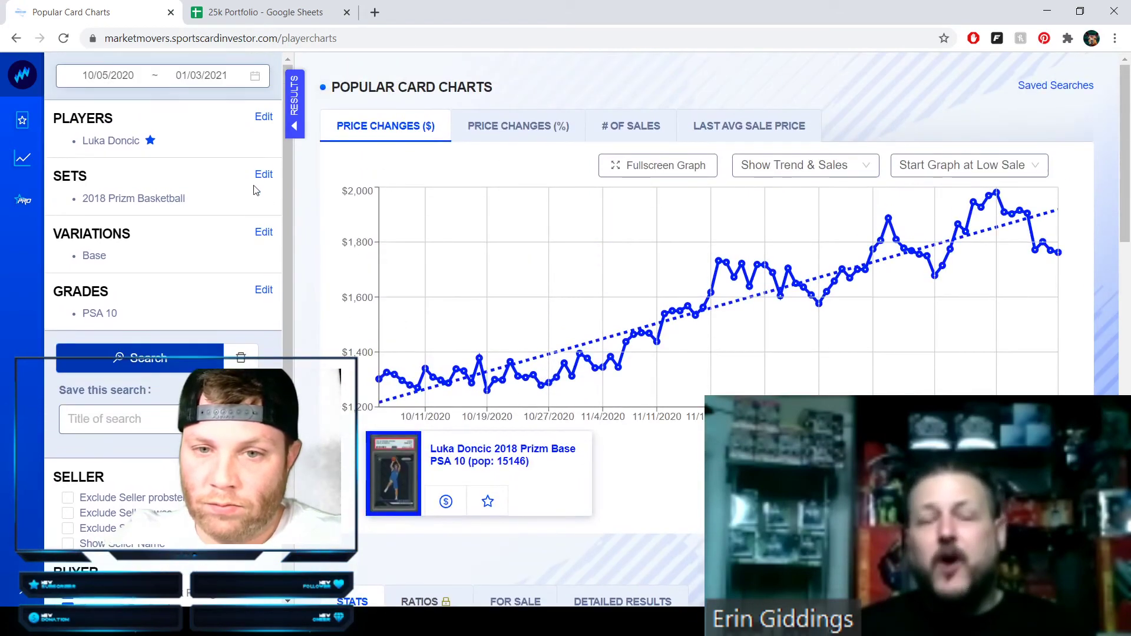
- Change the set in the card chart search from 2018 Prizm Basketball to 2019 Prizm Basketball
click(263, 177)
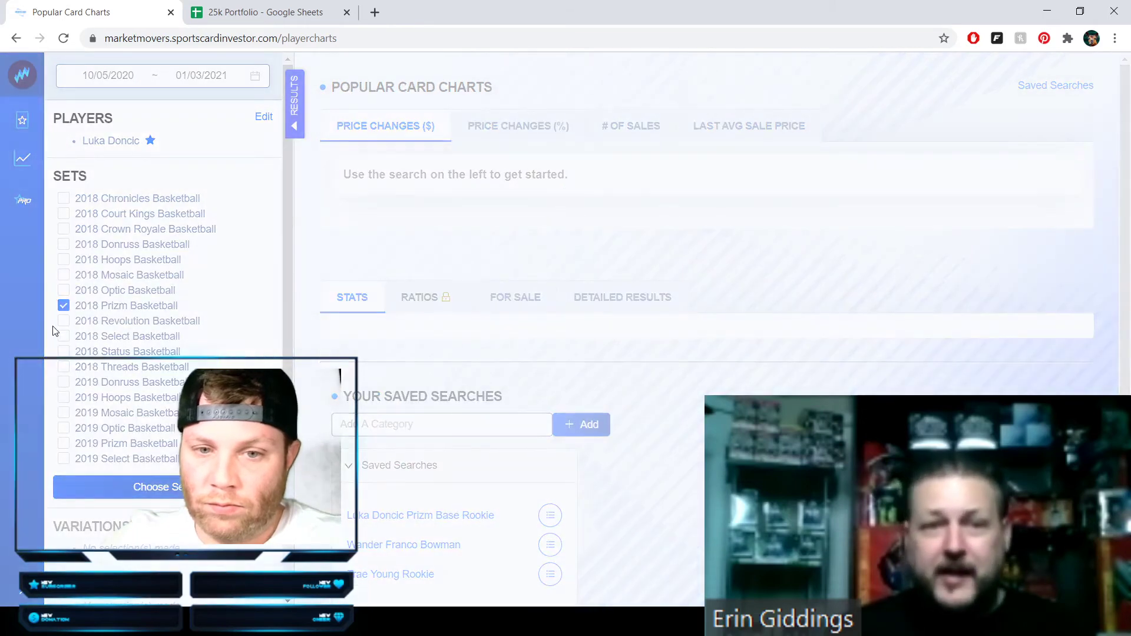
click(63, 305)
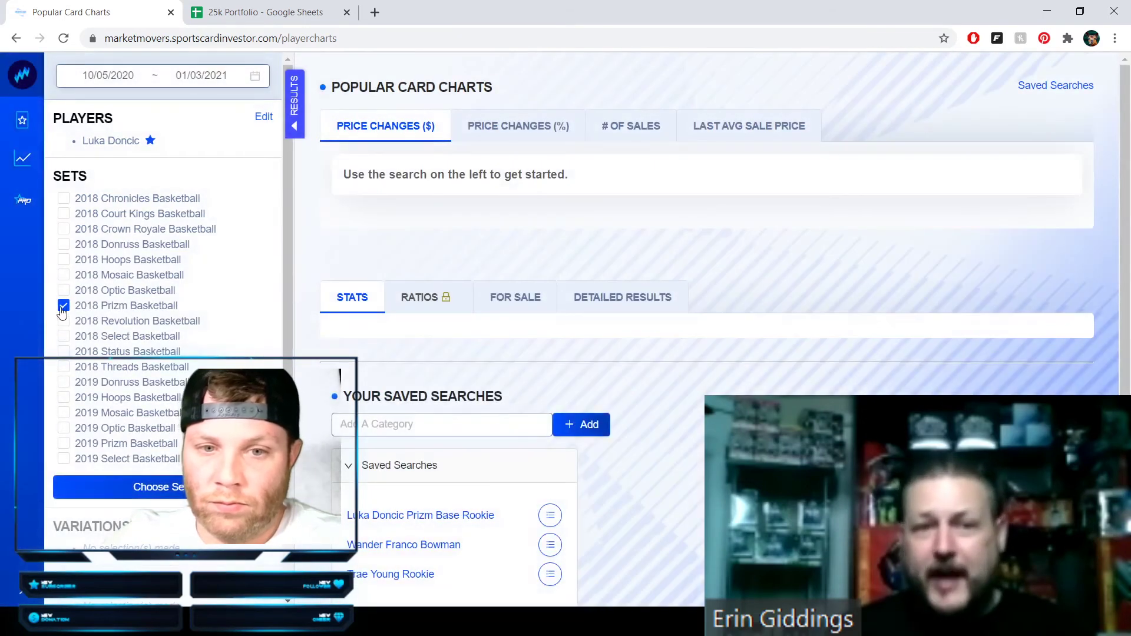
click(64, 443)
click(126, 490)
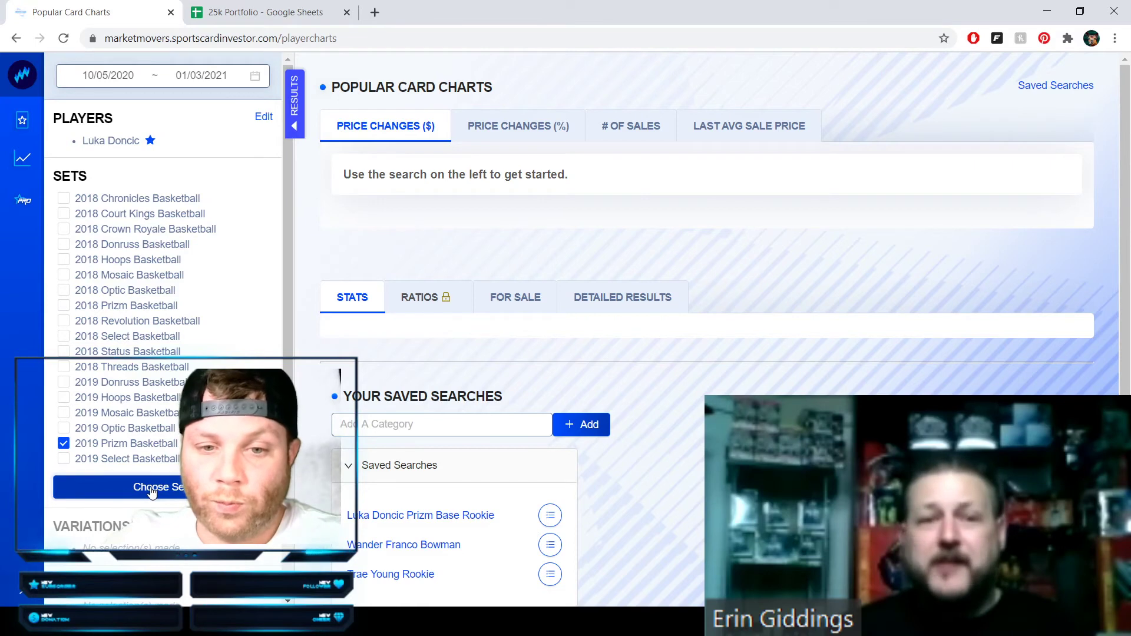
- Chart Luka Doncic's 2019 Prizm Basketball Base card in PSA 10 and review its price trend and sales stats
click(63, 256)
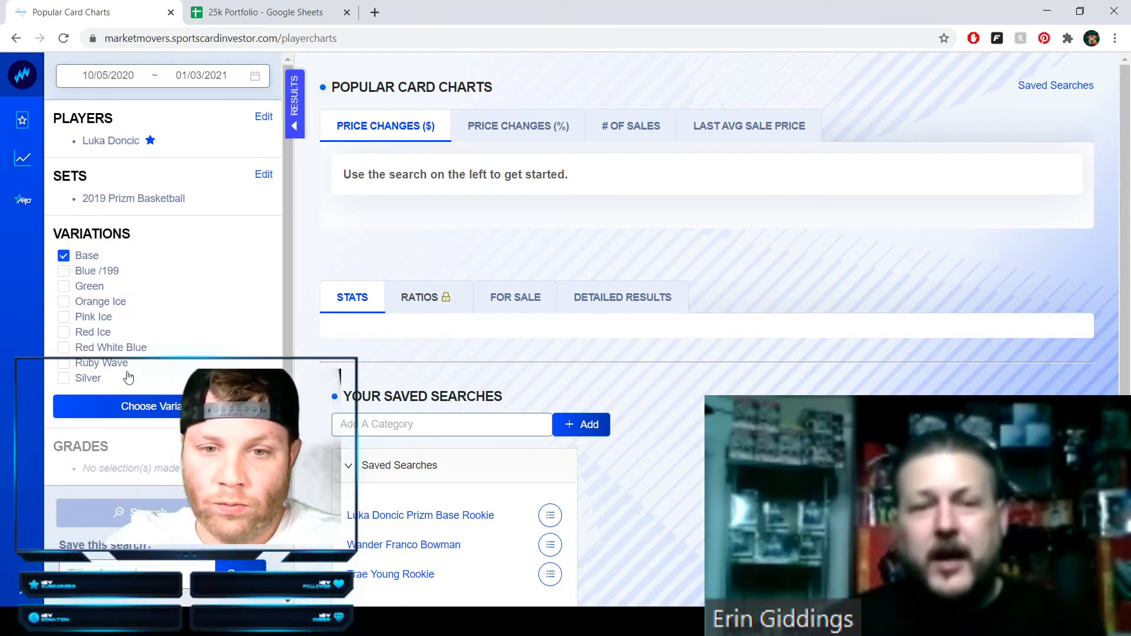
click(134, 407)
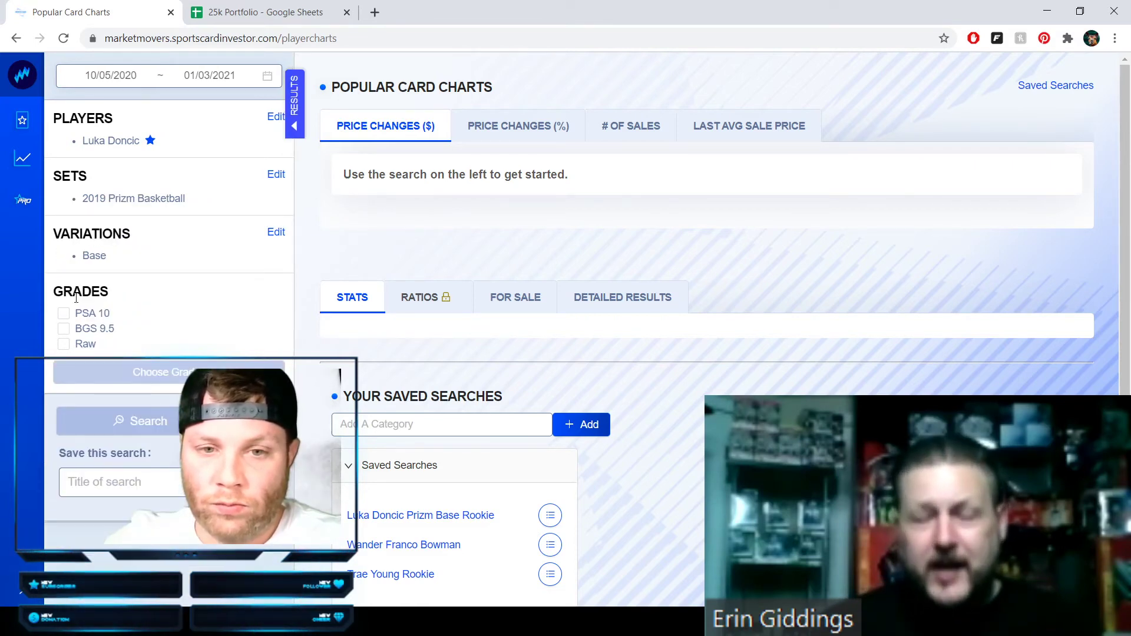
click(64, 313)
click(138, 372)
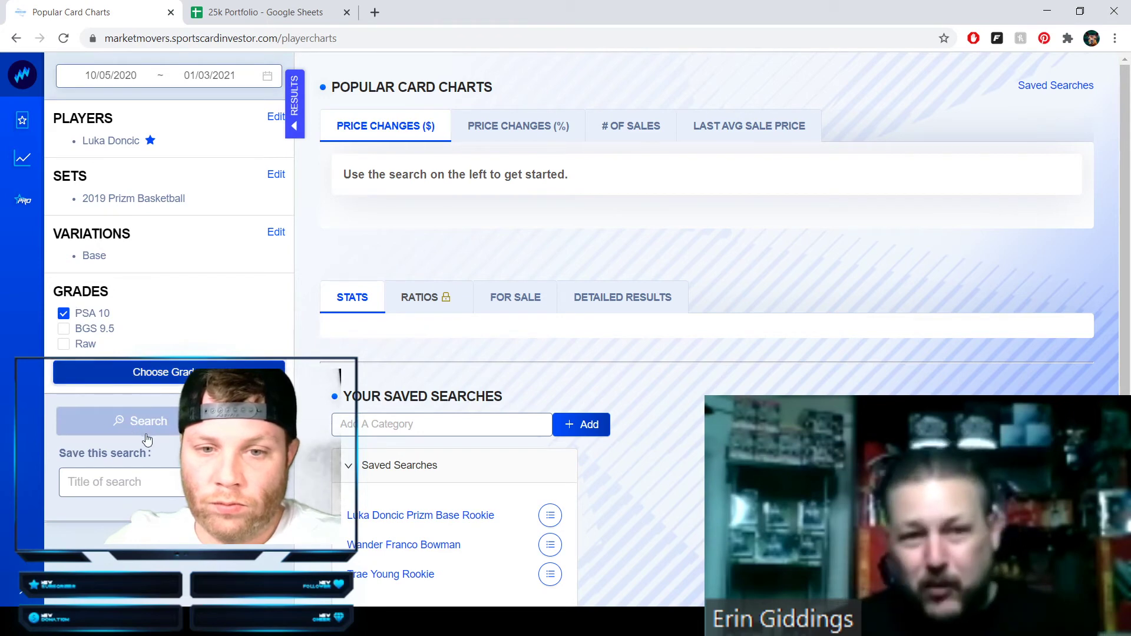
click(147, 360)
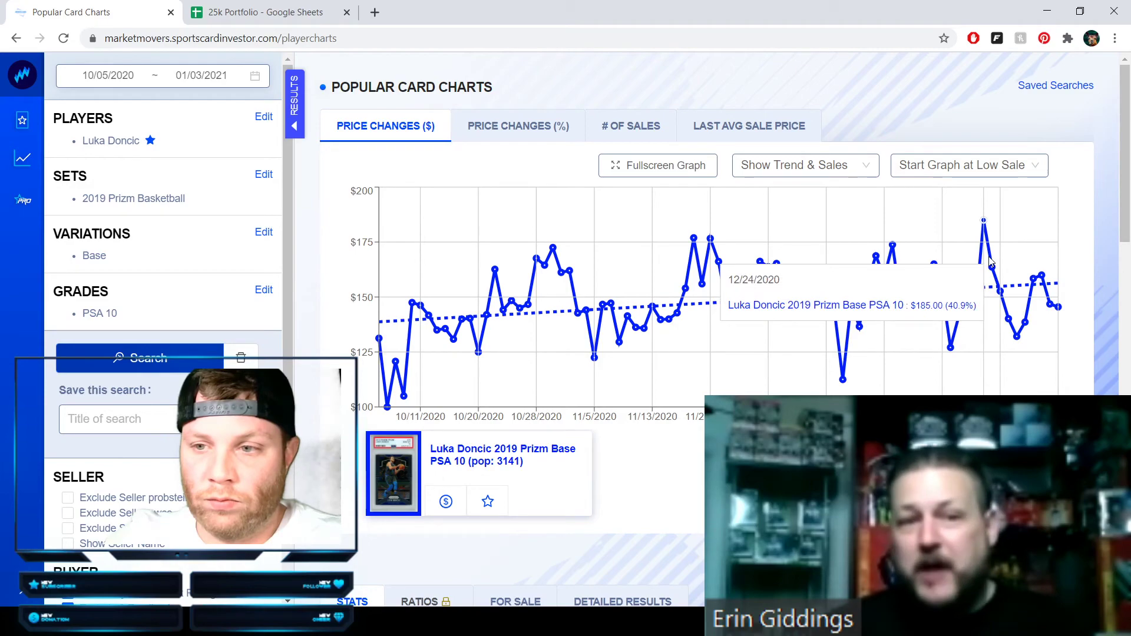
scroll(994, 340, down, 6)
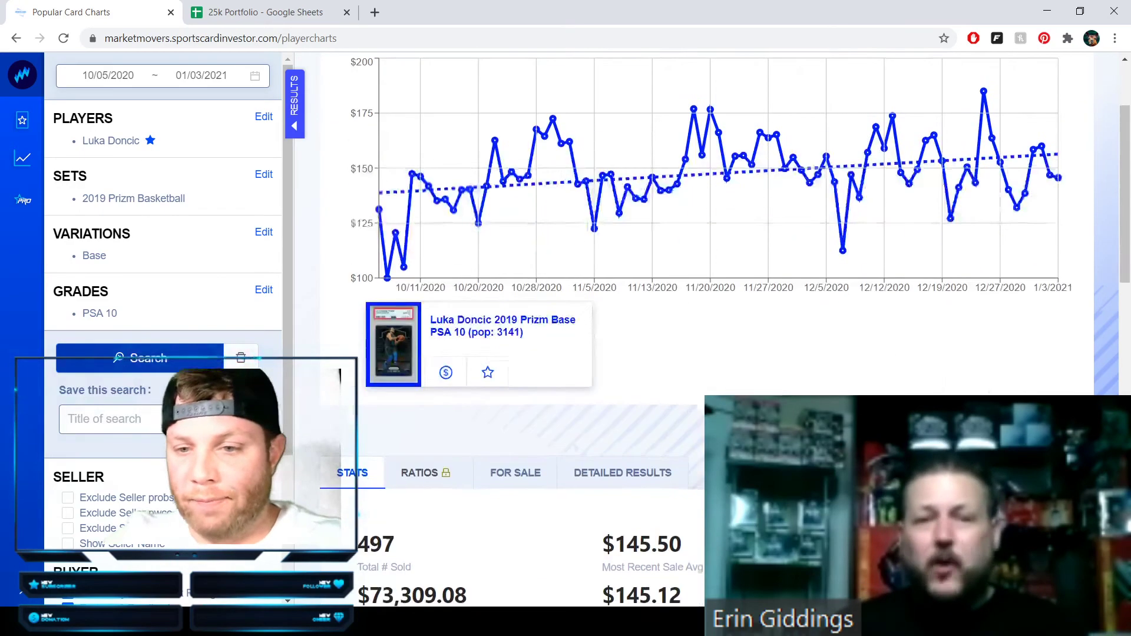
scroll(994, 340, up, 2)
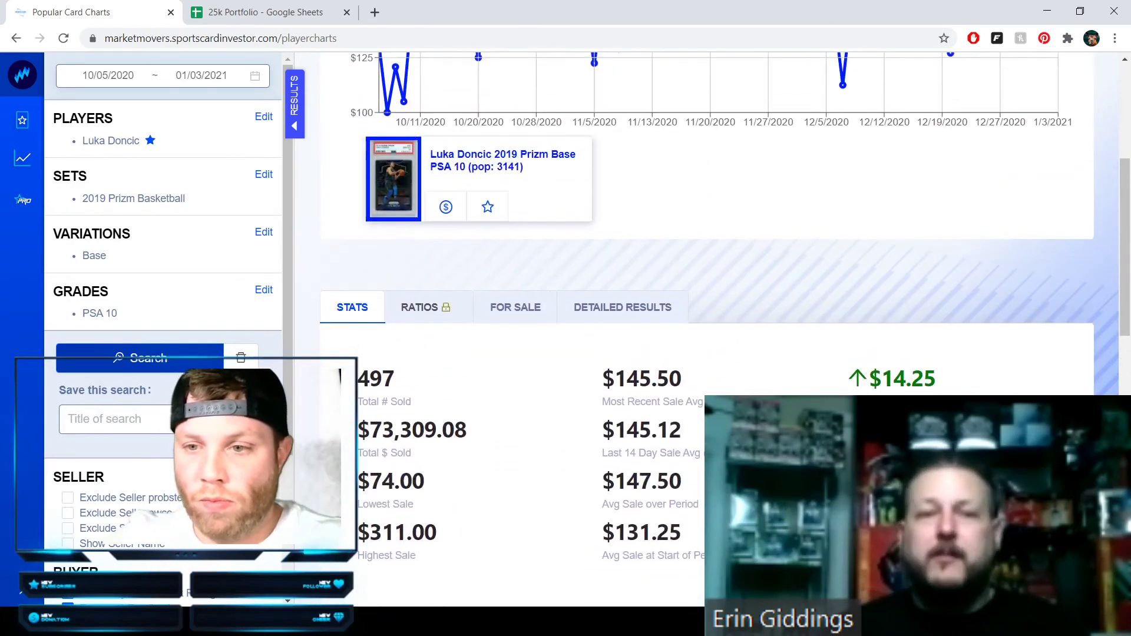
scroll(707, 247, up, 5)
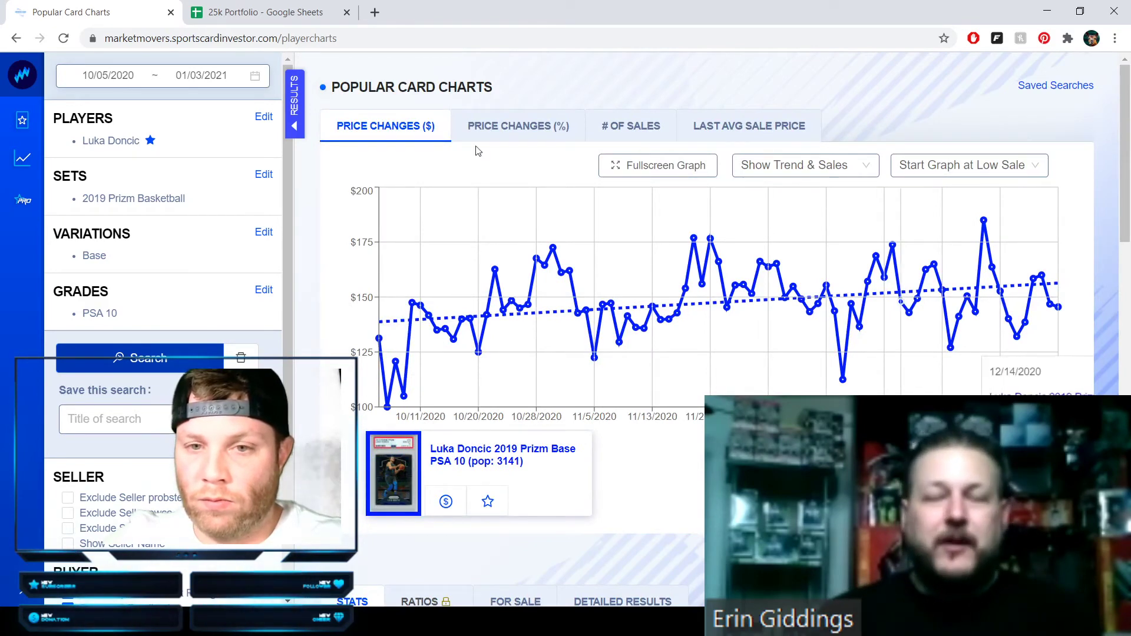
- Limit the chart's date range to the last 30 days and rerun the Doncic 2019 Prizm search
click(263, 70)
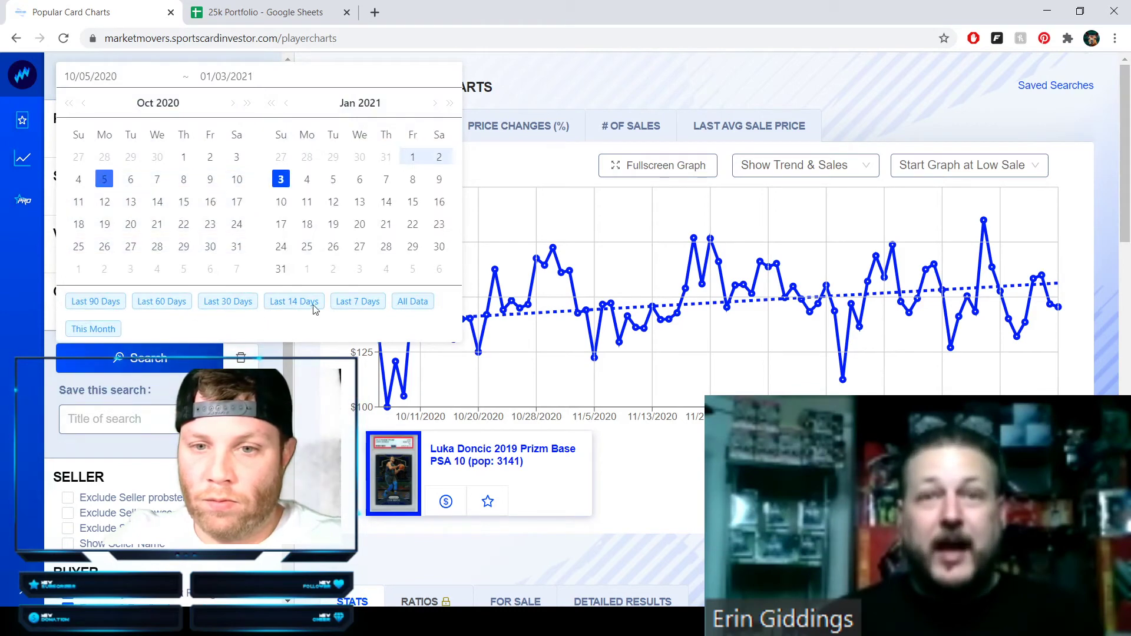
click(238, 302)
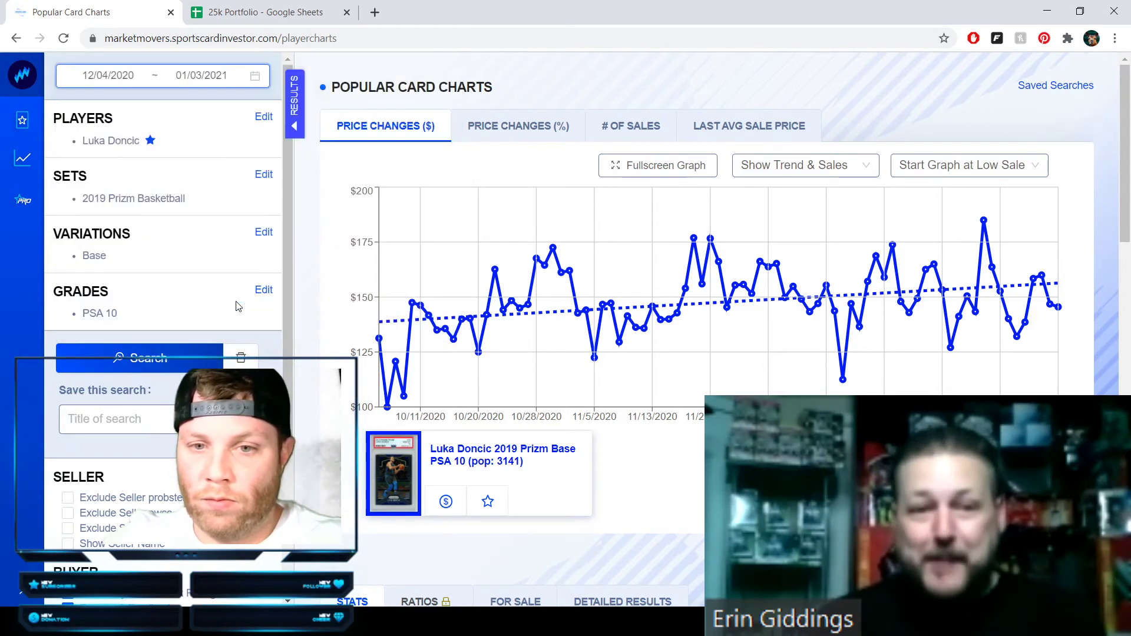
click(215, 365)
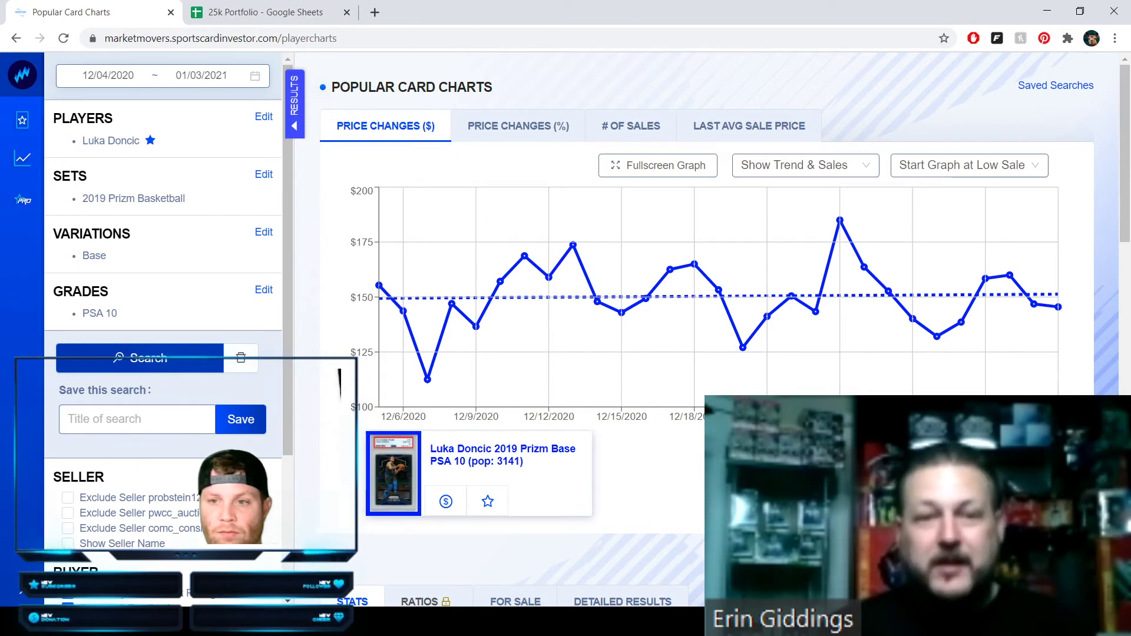
- Switch to the 25k Portfolio spreadsheet and check the card description, player and bought price of the Sandy Koufax entry
key(ctrl+Tab)
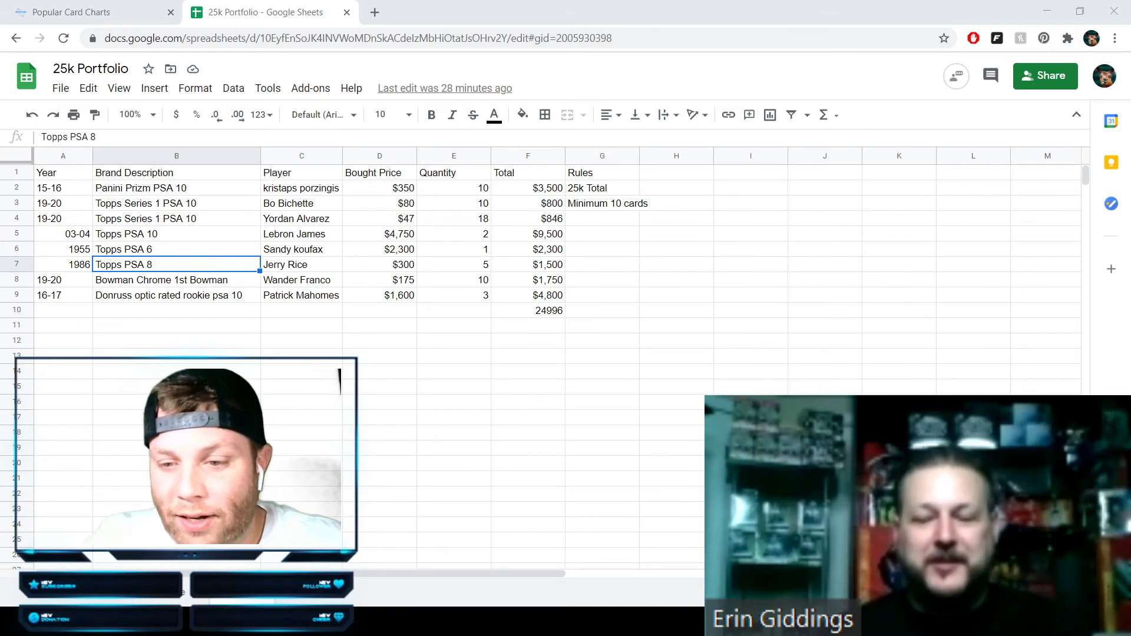
click(294, 253)
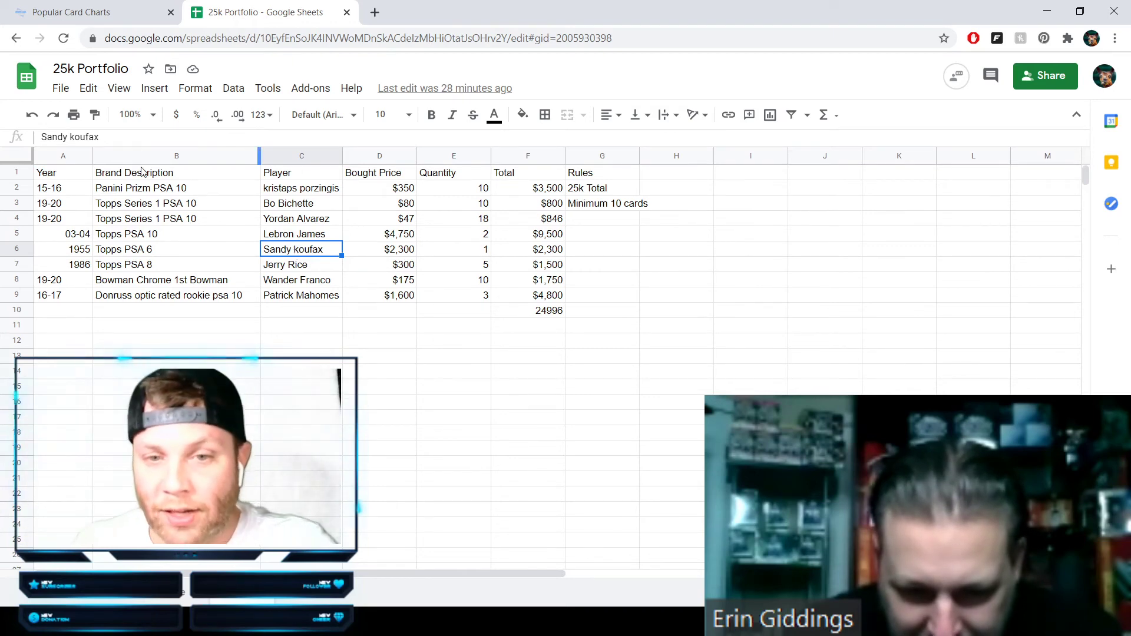
click(182, 255)
click(304, 257)
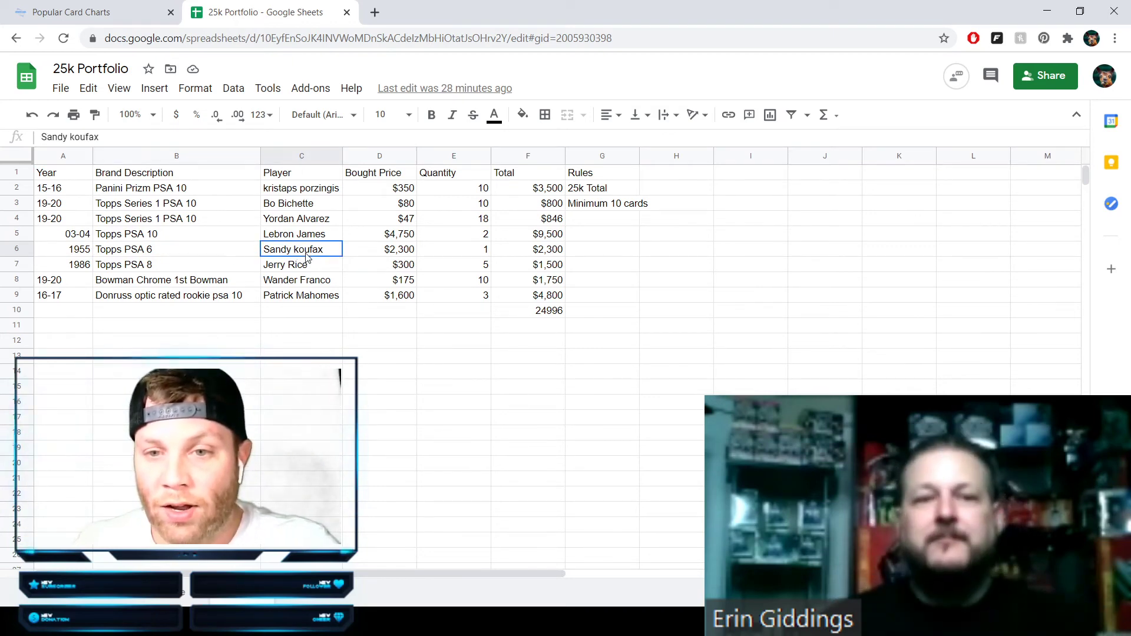
click(384, 254)
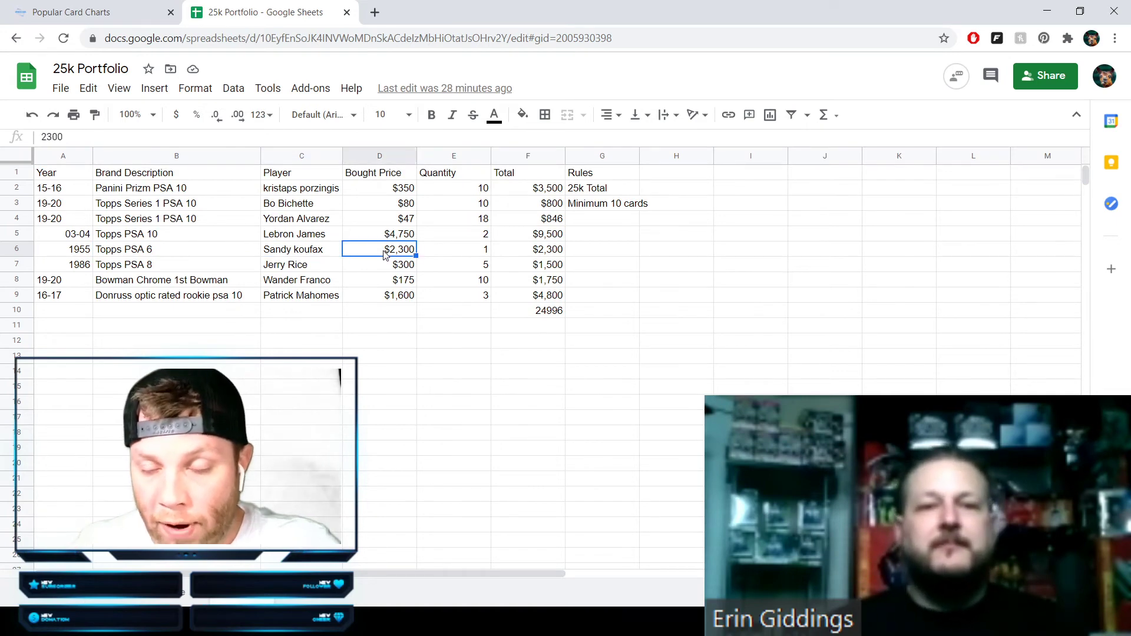
click(171, 254)
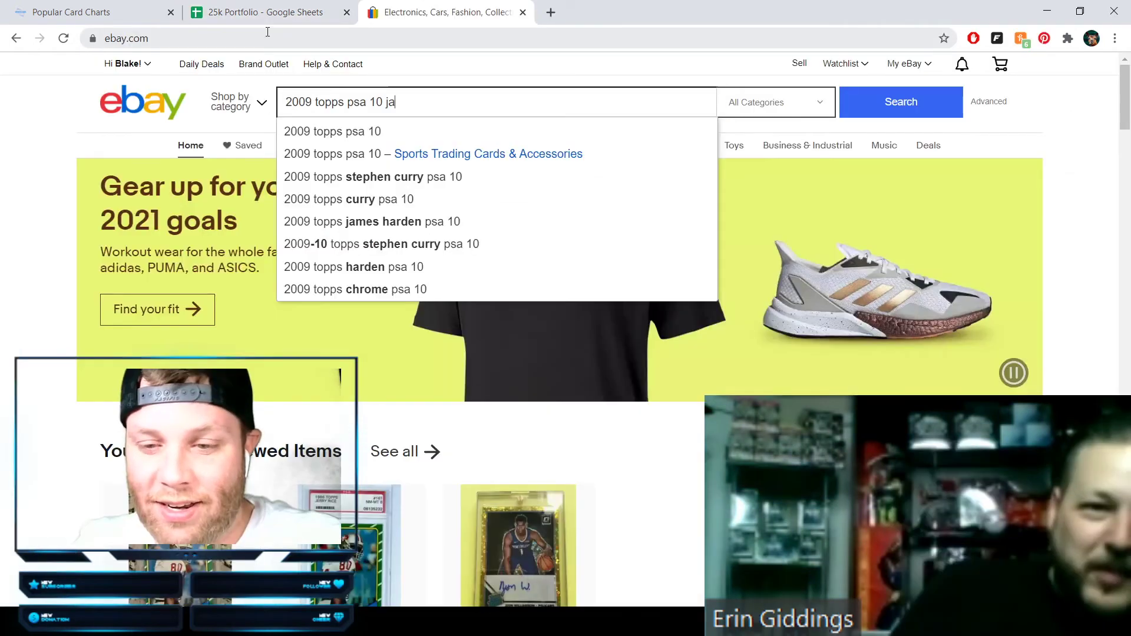
- Search eBay for "2009 topps psa 10 james harden"
text(mes hjard)
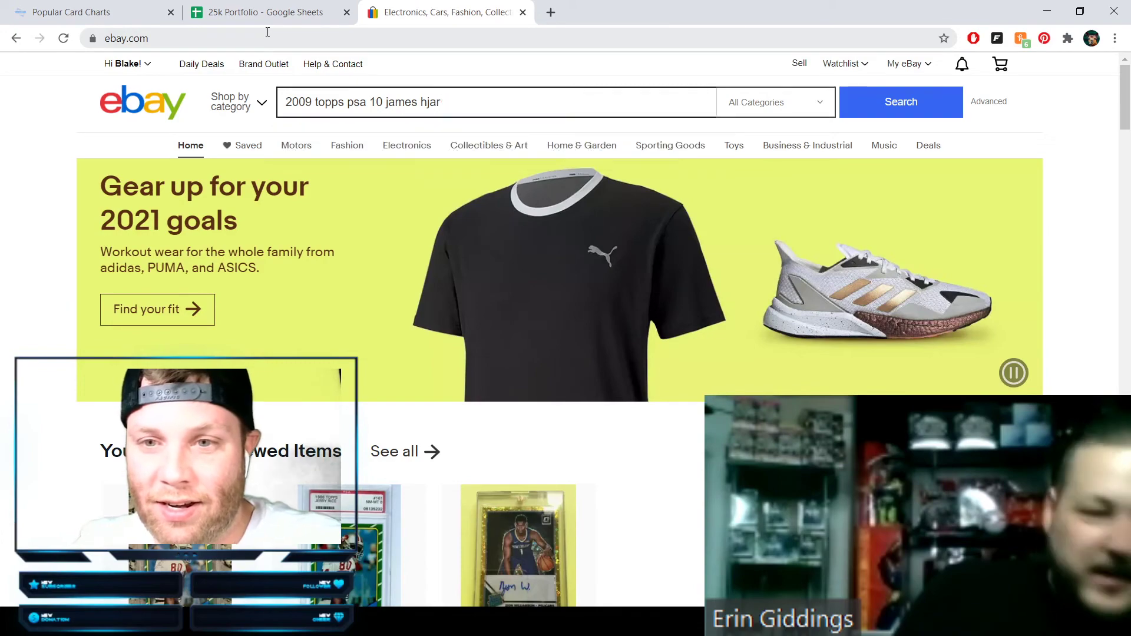
key(BackSpace)
key(BackSpace)
key(BackSpace)
key(BackSpace)
text(arden)
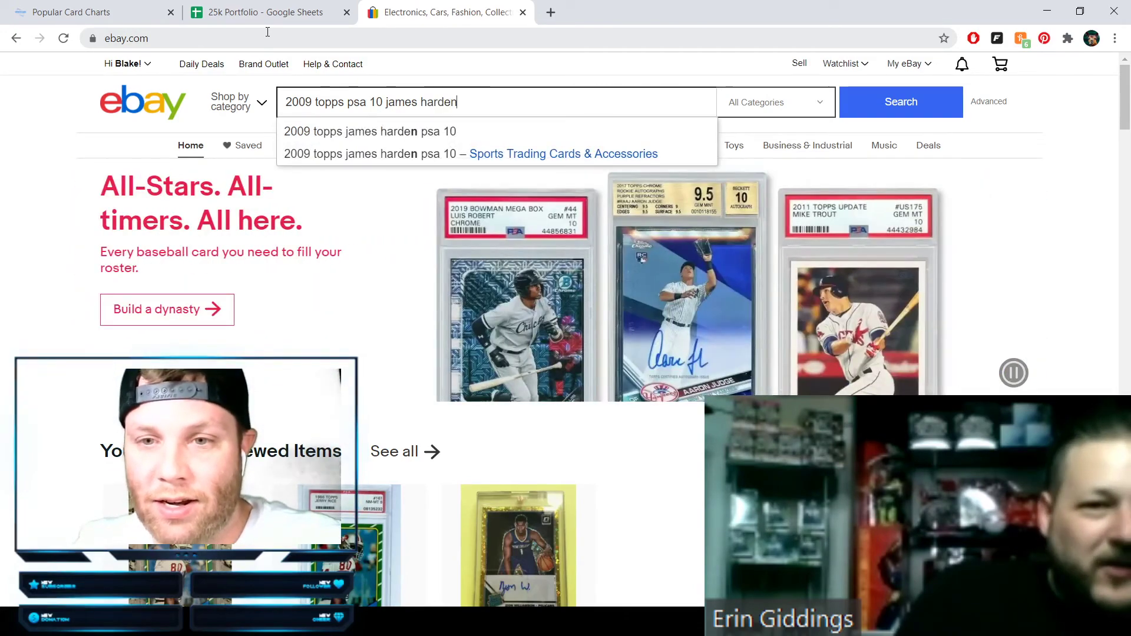
key(Return)
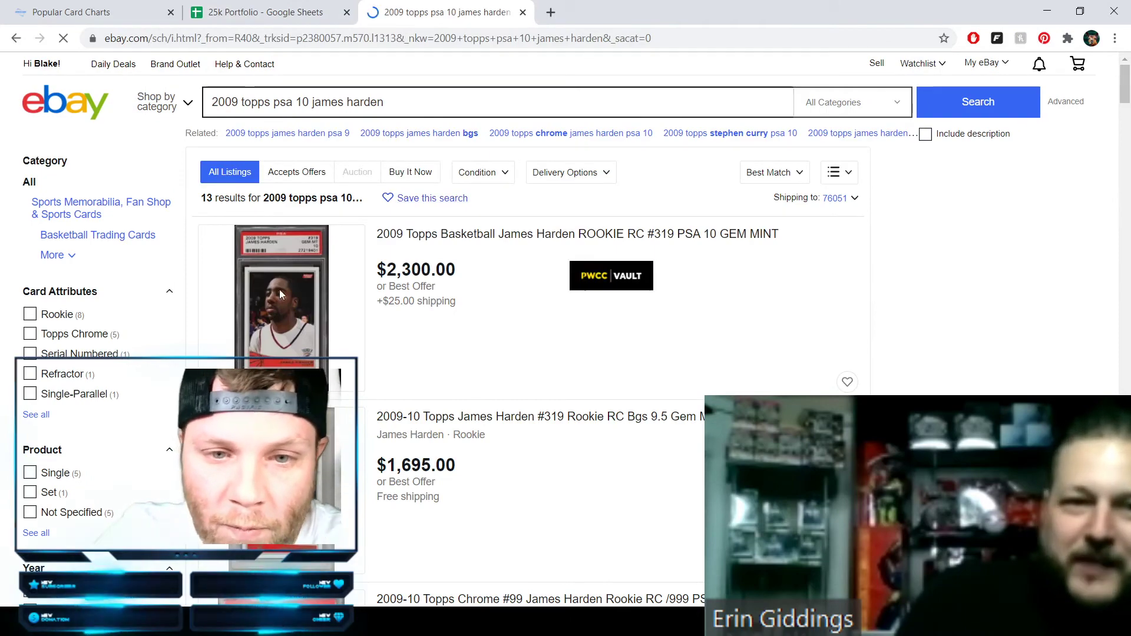
- Look through the active James Harden listings and filter the results to sold items only
scroll(110, 425, down, 8)
scroll(110, 425, down, 1)
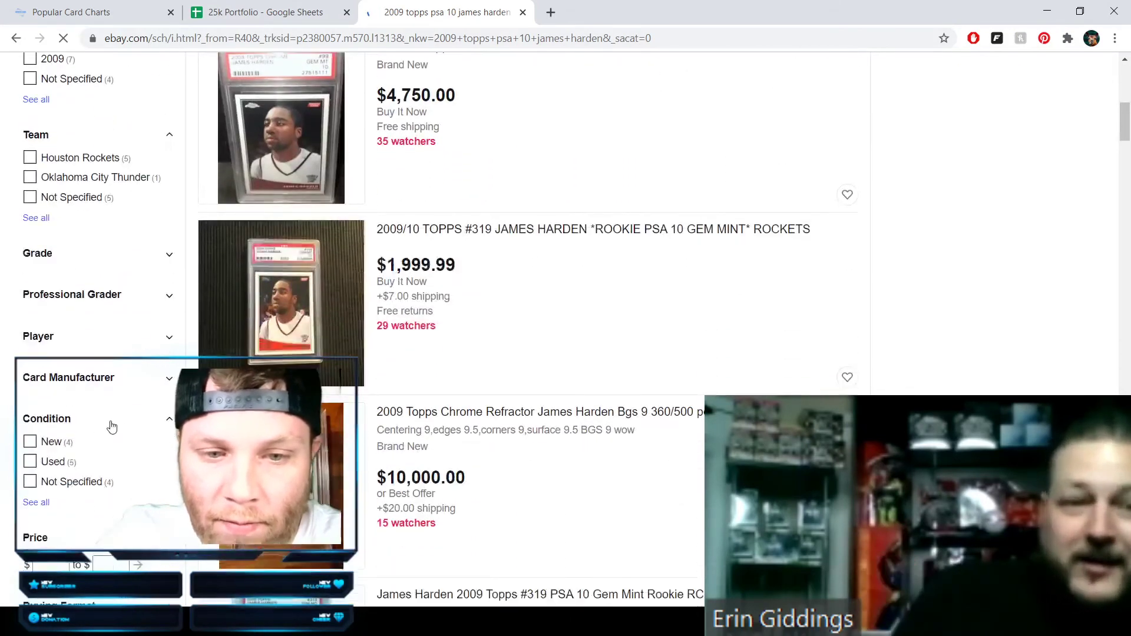
scroll(71, 449, down, 4)
scroll(113, 538, down, 8)
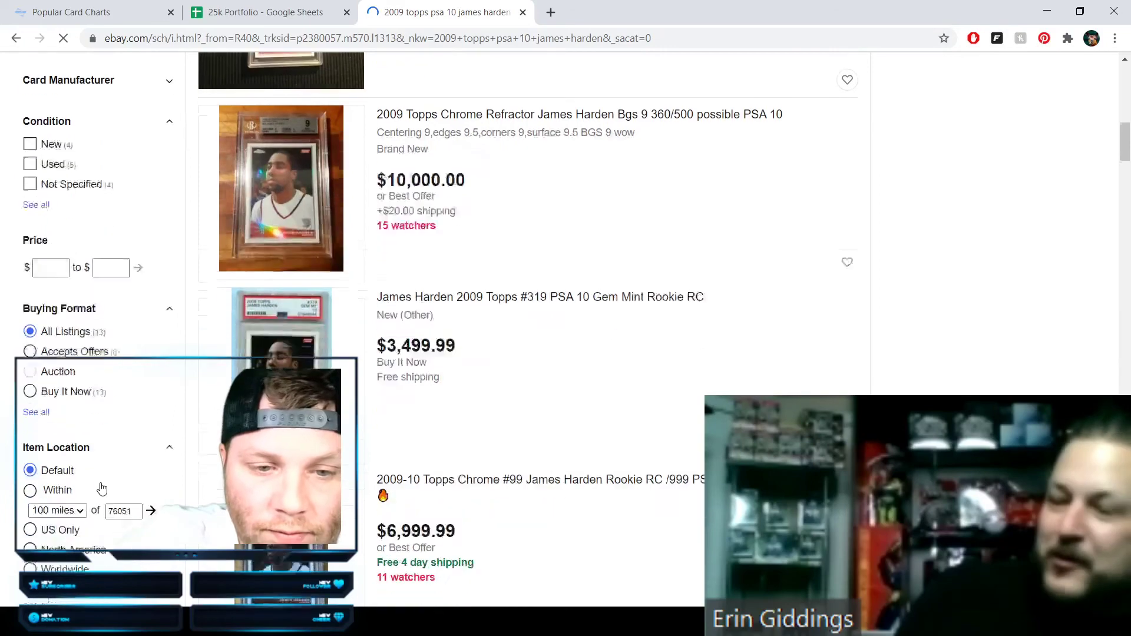
scroll(111, 496, down, 3)
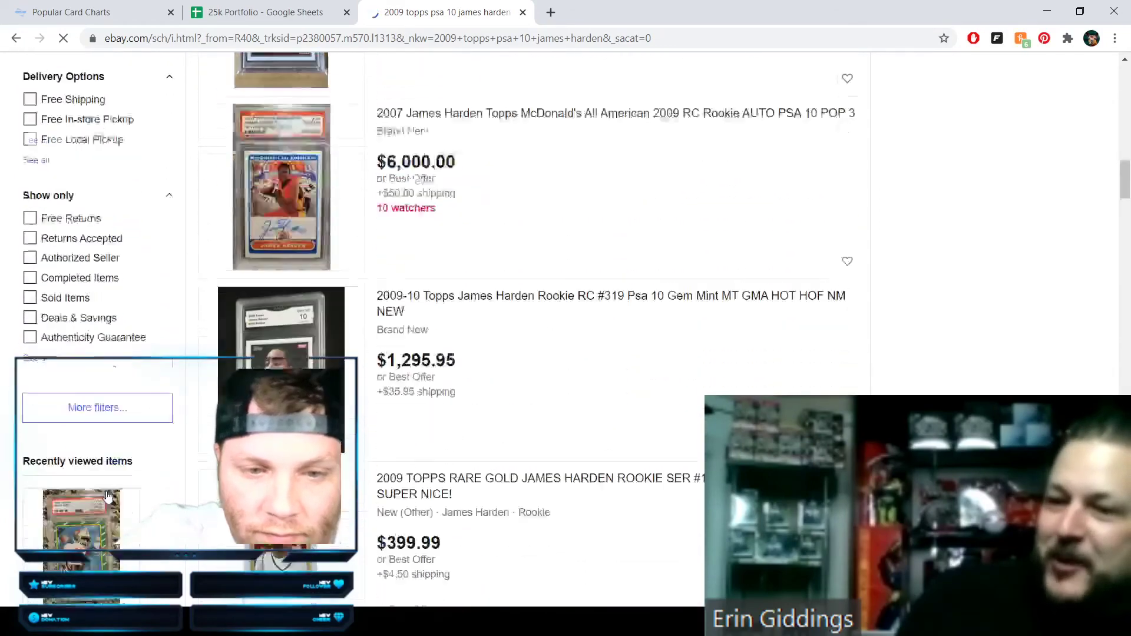
click(29, 261)
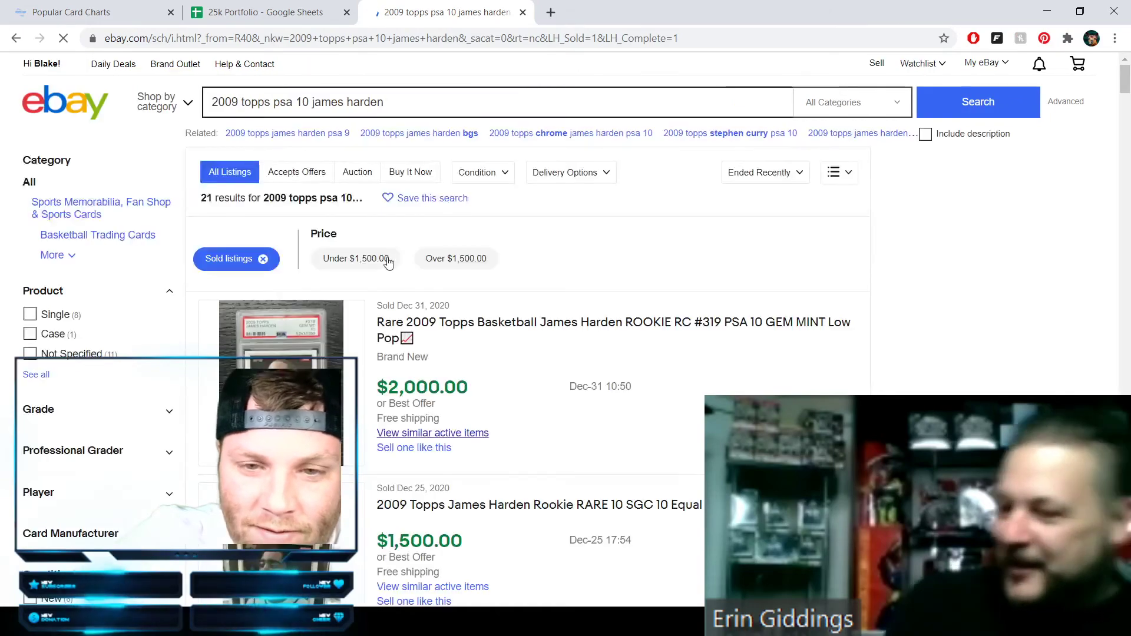
- Review the recent sold prices and dates of the 2009 Topps James Harden PSA 10 rookie card
scroll(568, 399, down, 4)
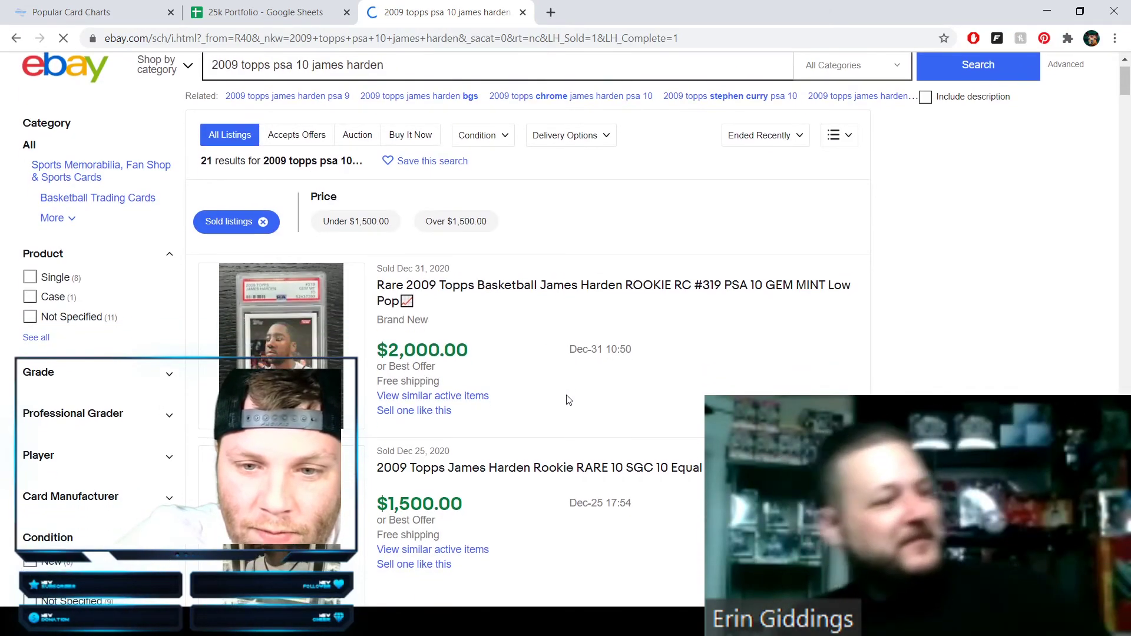
scroll(569, 400, up, 1)
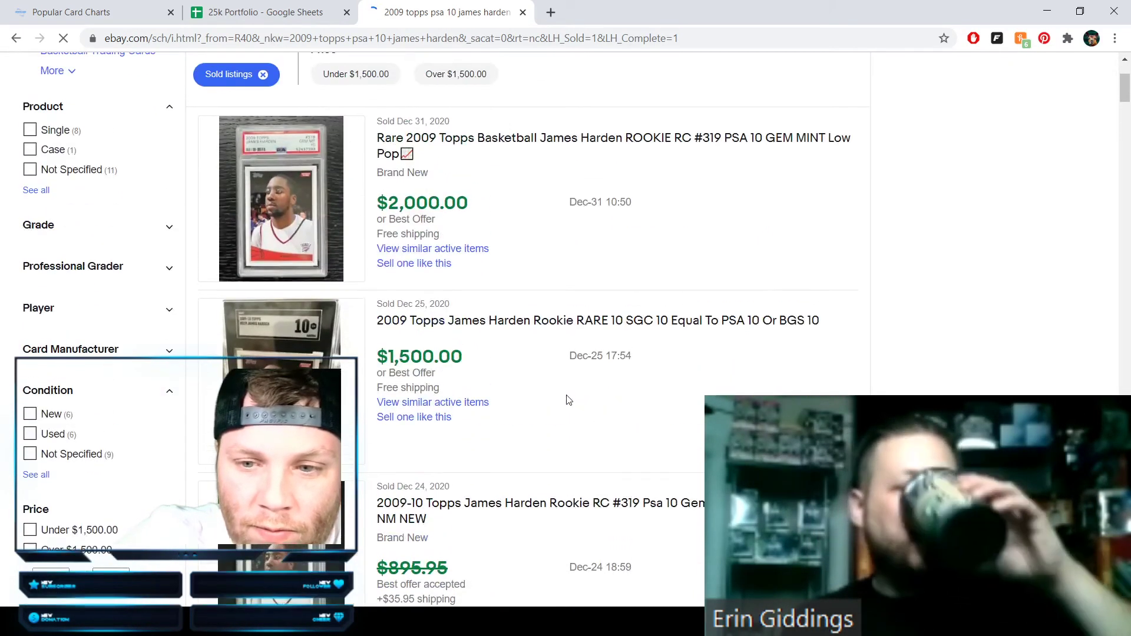
scroll(567, 399, down, 1)
scroll(567, 400, down, 10)
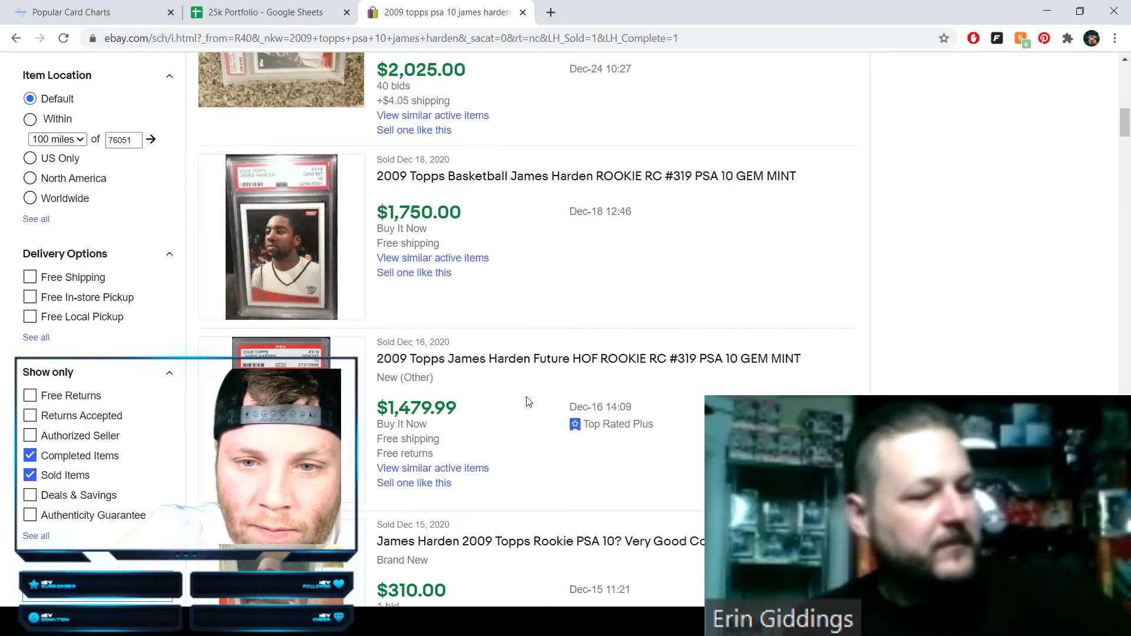
scroll(529, 402, up, 5)
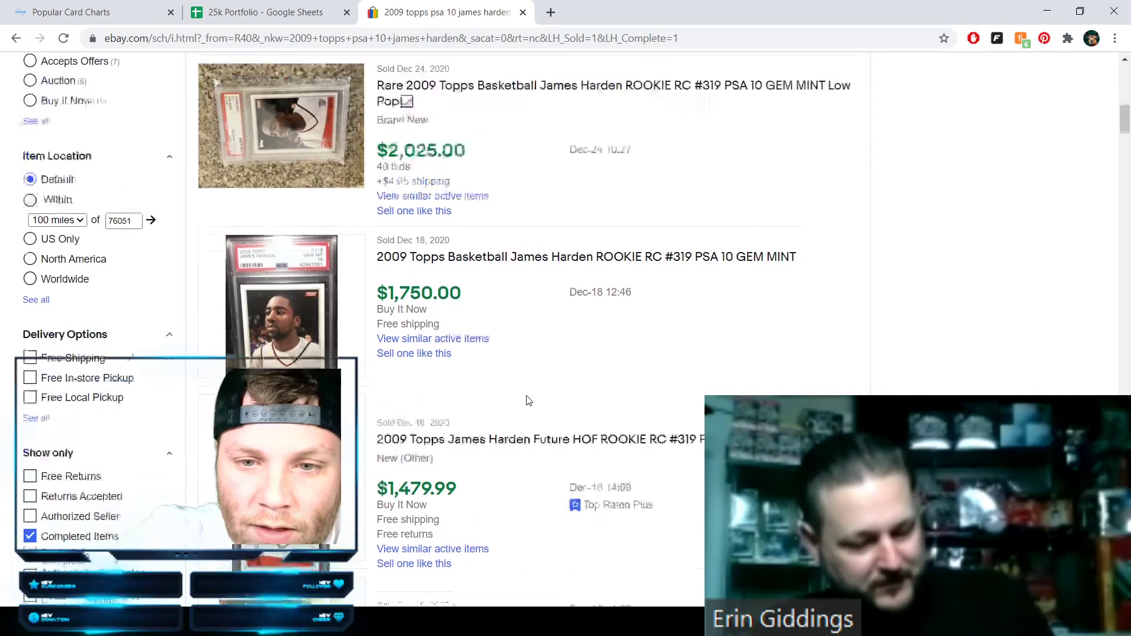
scroll(529, 401, up, 10)
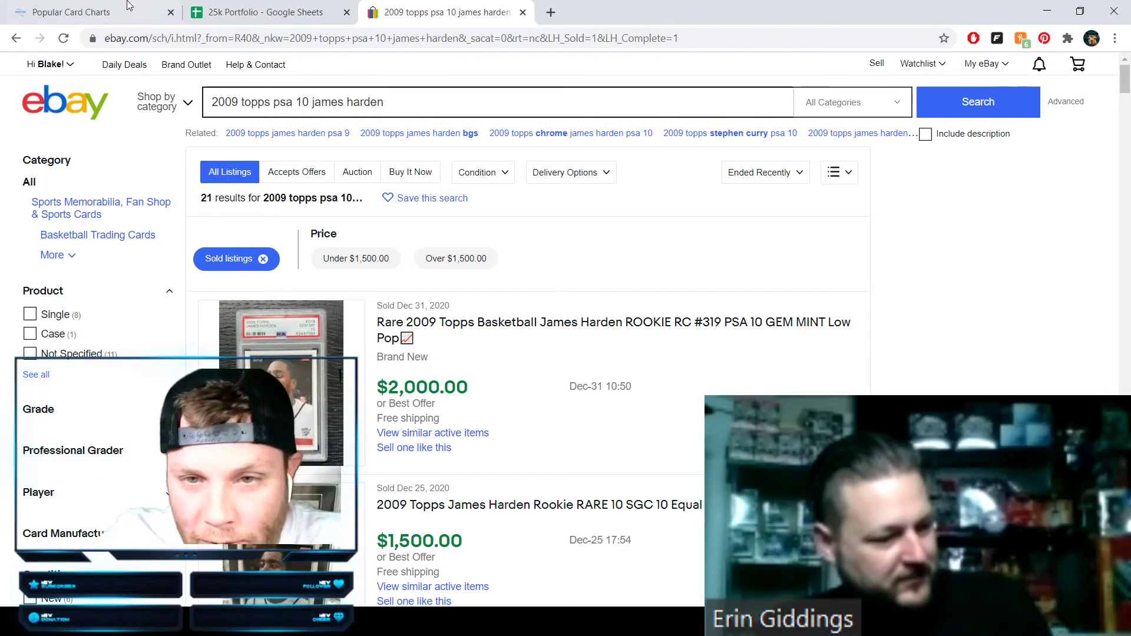
- Switch to the 25k Portfolio spreadsheet and give the James Harden entry a bought price of $2,000 and a total of $6,000
click(249, 15)
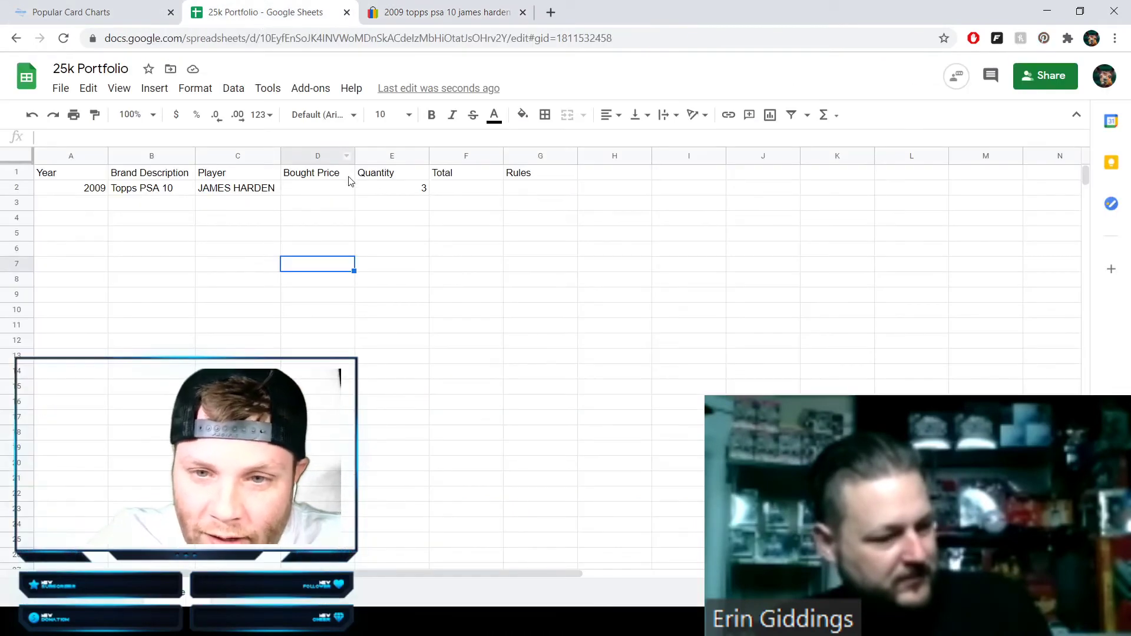
click(312, 191)
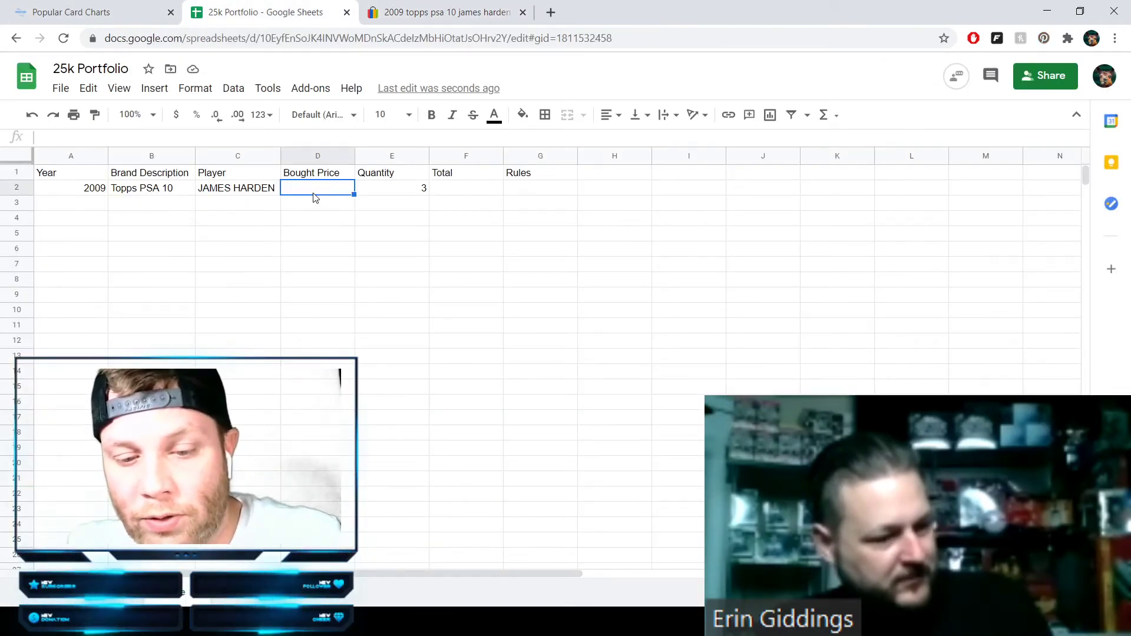
text($)
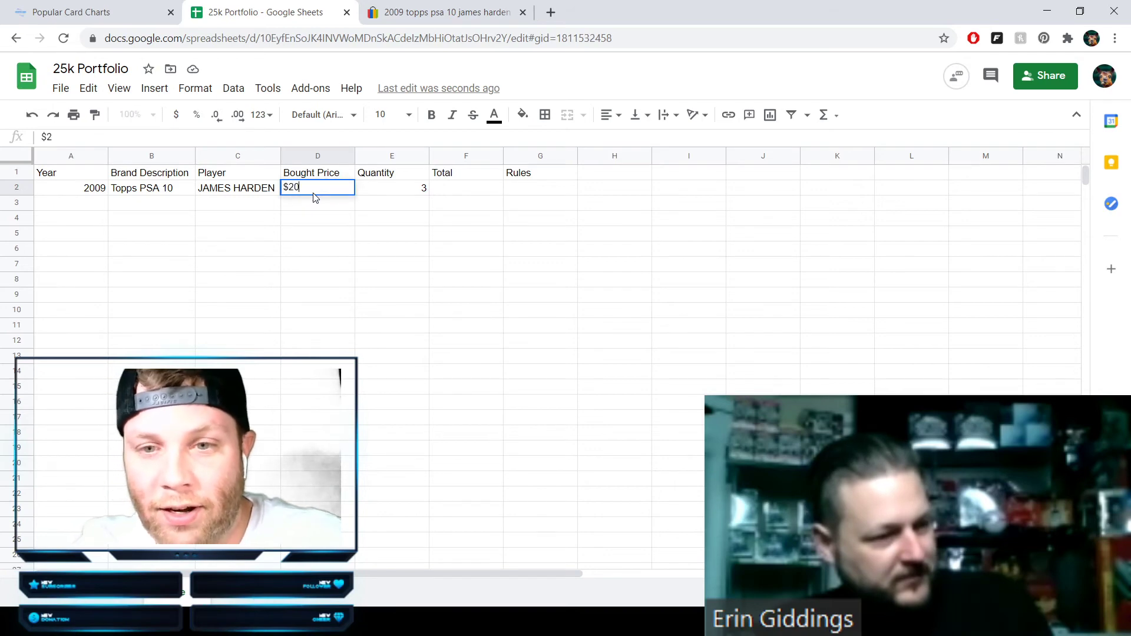
text(2,000)
key(Tab)
key(Tab)
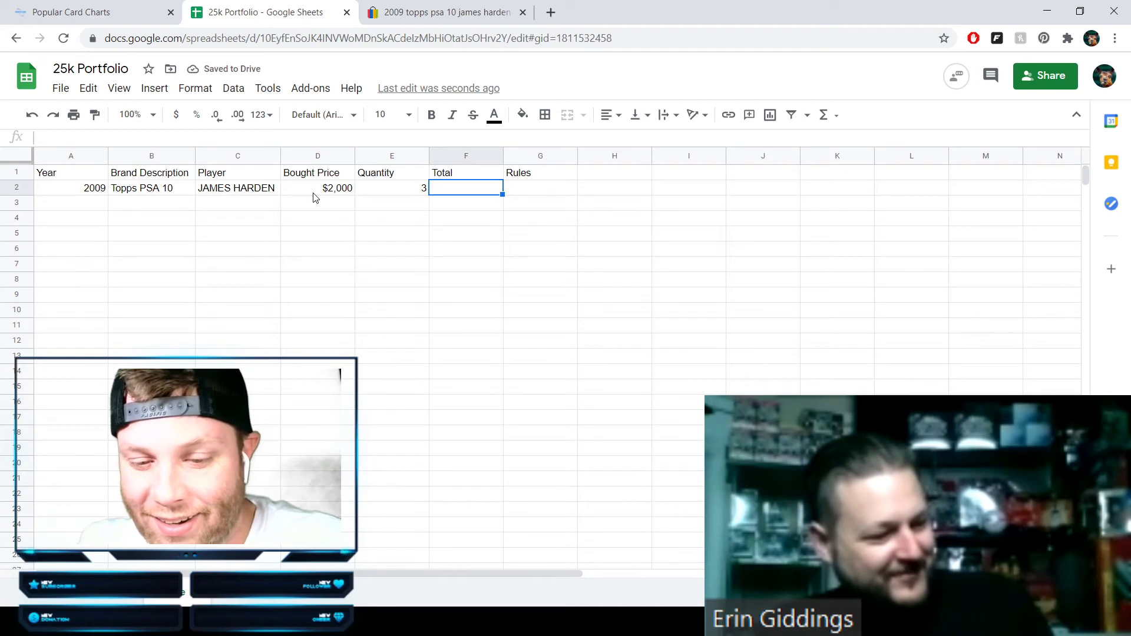
text($6000)
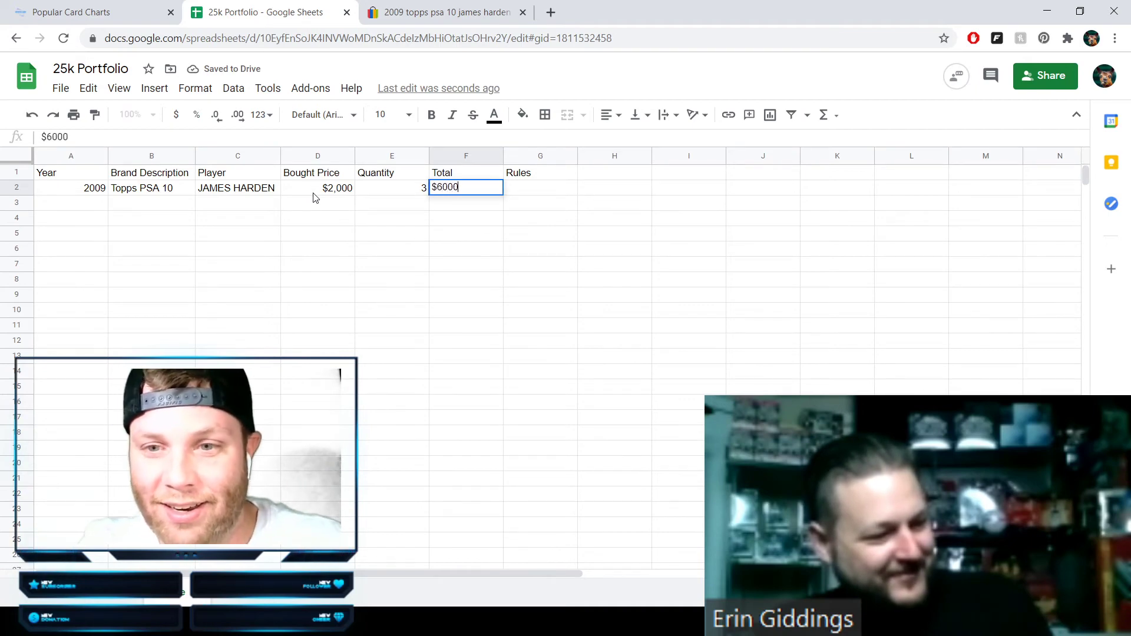
key(Return)
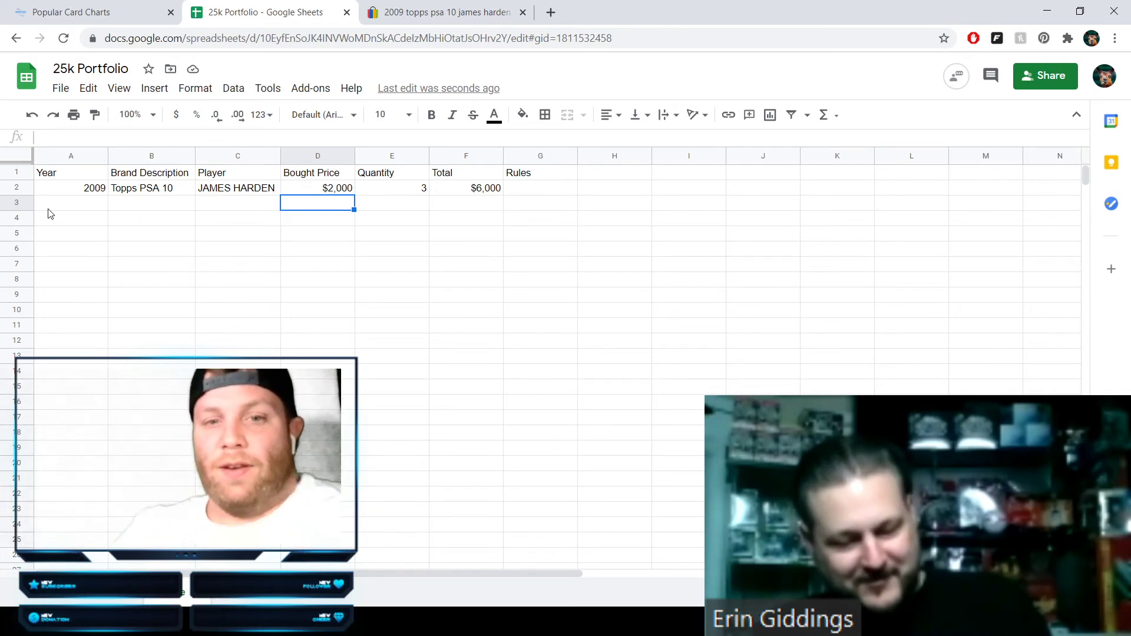
click(153, 203)
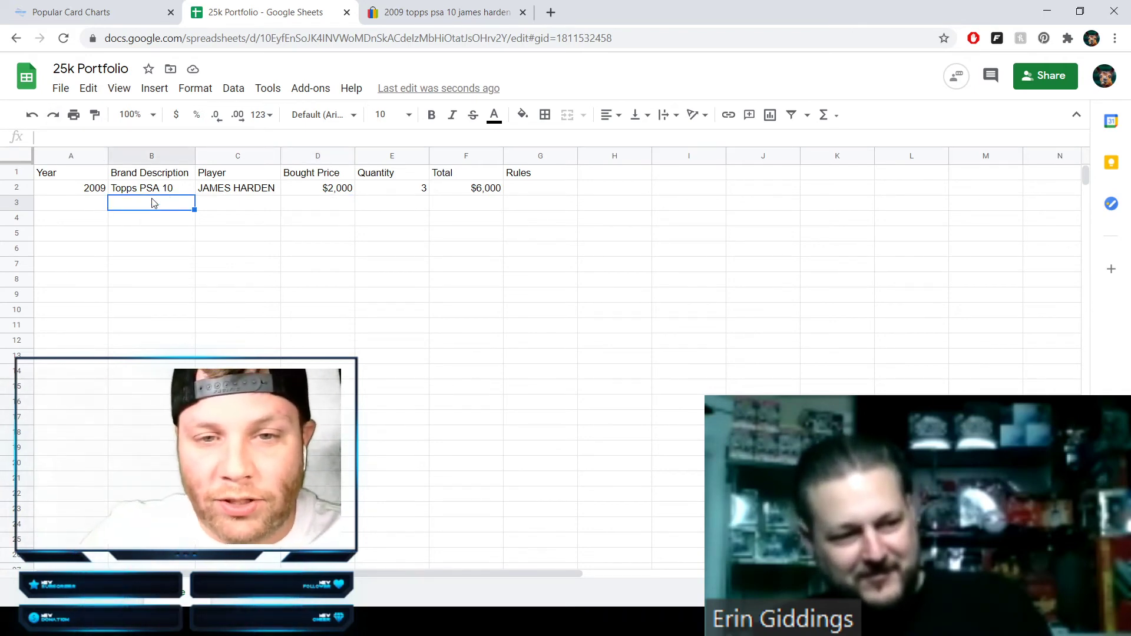
click(149, 190)
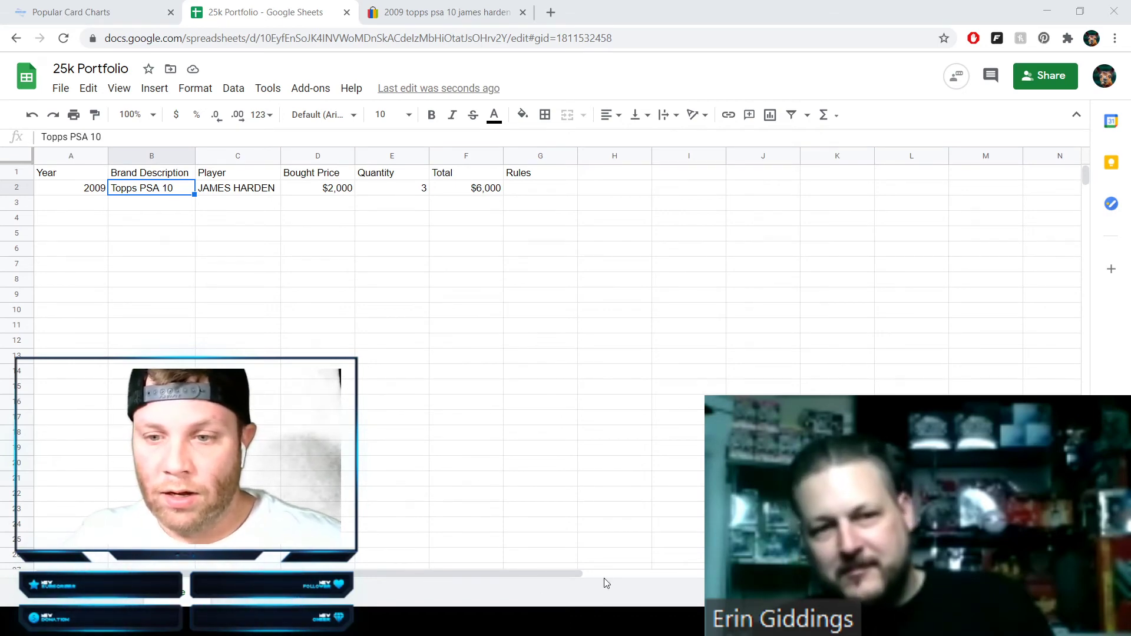
- Switch back to the eBay results and compare the December 2020 sold prices of the 2009 Topps James Harden PSA 10 rookie card
click(334, 192)
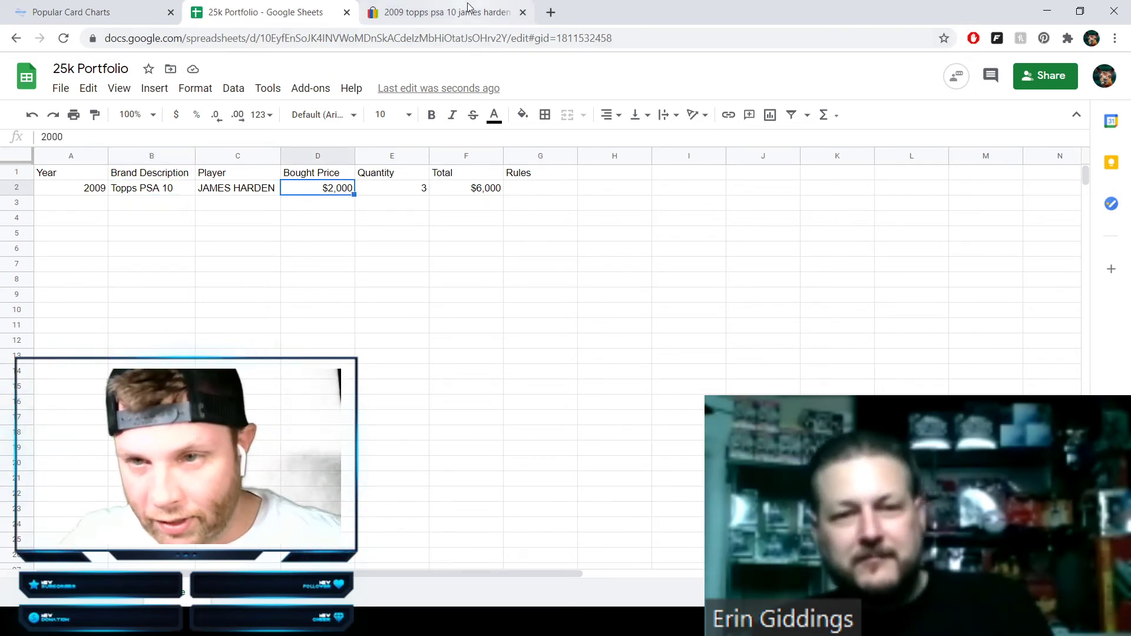
click(446, 12)
scroll(510, 392, down, 5)
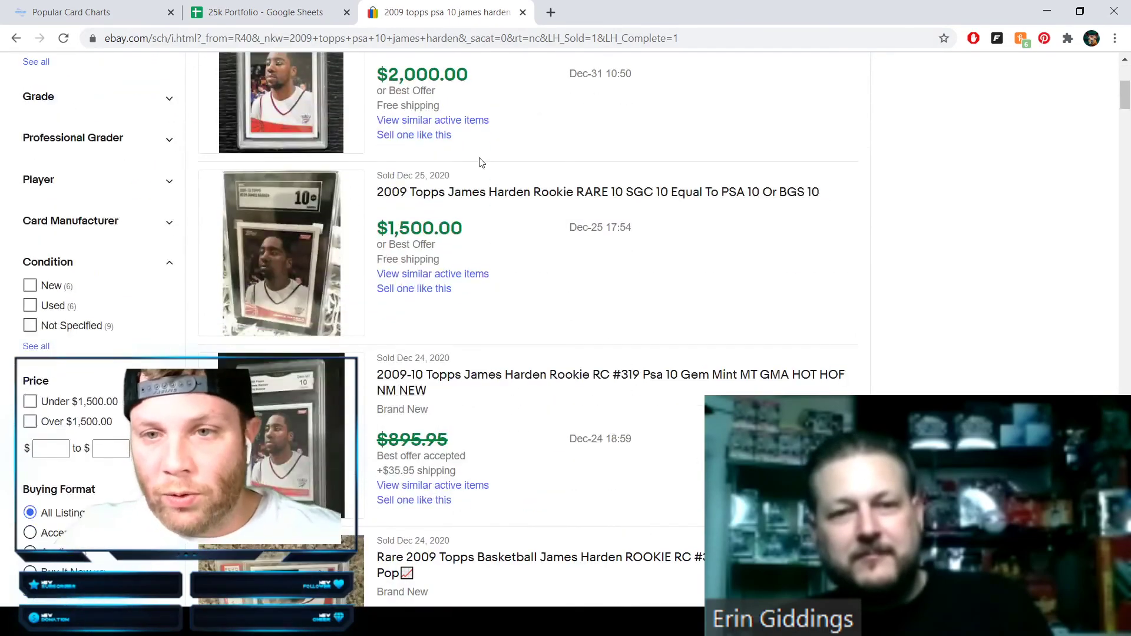
scroll(480, 162, up, 2)
scroll(494, 295, down, 4)
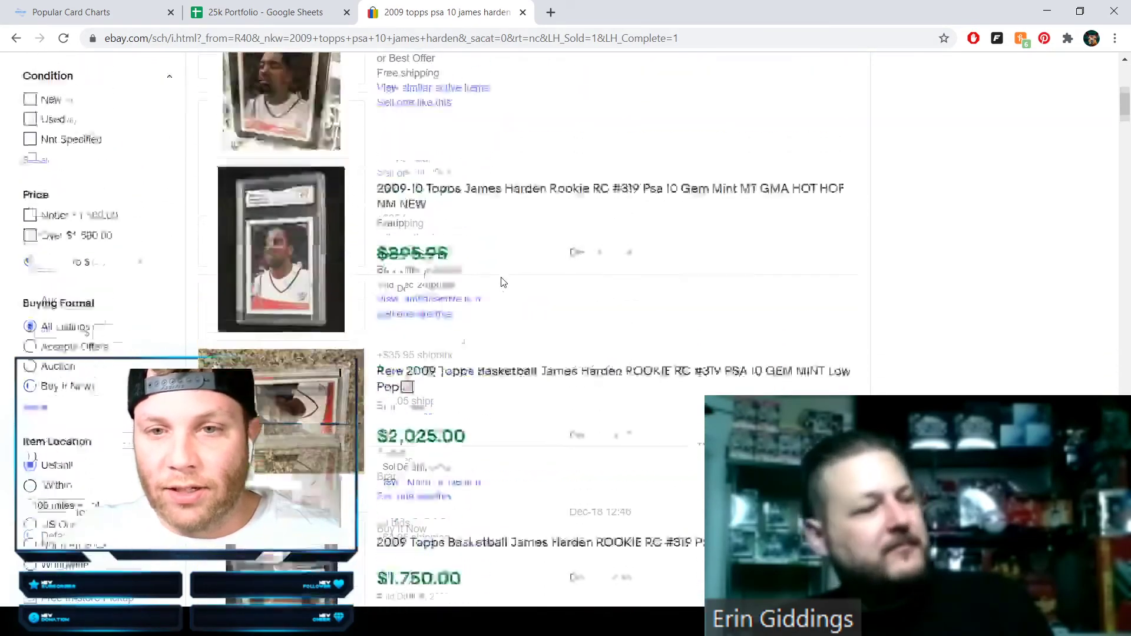
scroll(498, 289, up, 5)
scroll(500, 287, down, 6)
scroll(502, 293, down, 4)
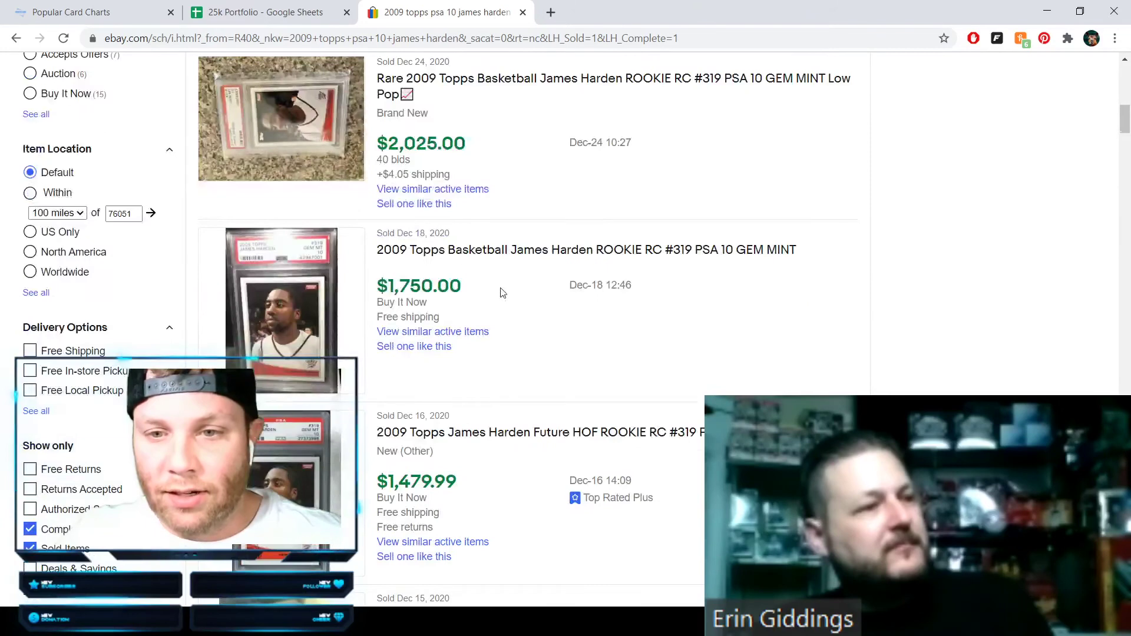
scroll(399, 287, down, 4)
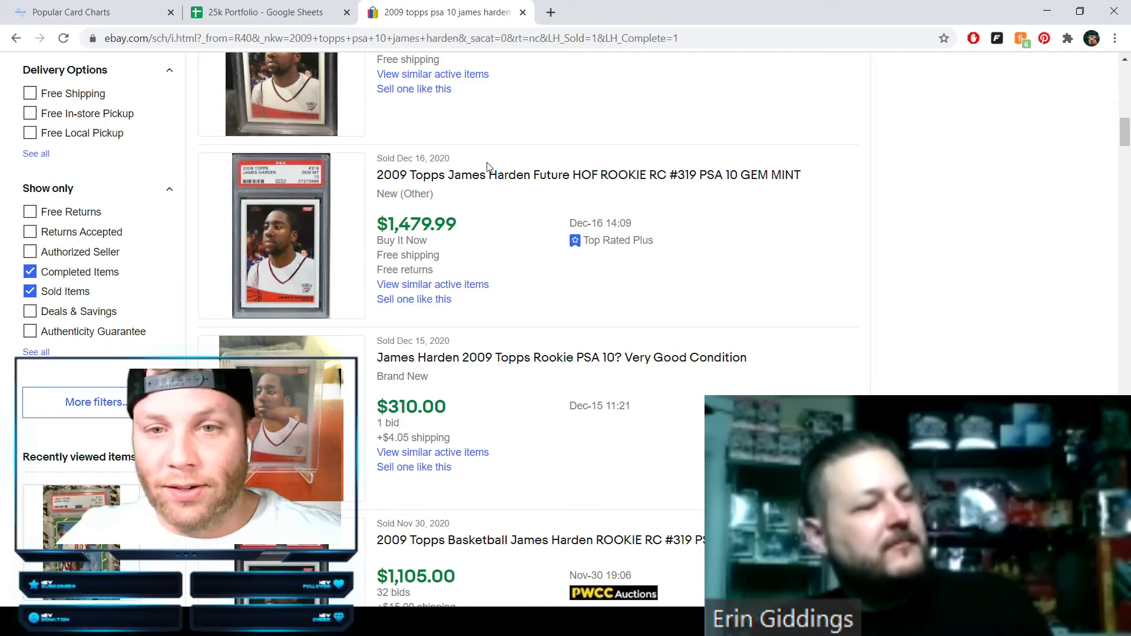
scroll(499, 265, up, 15)
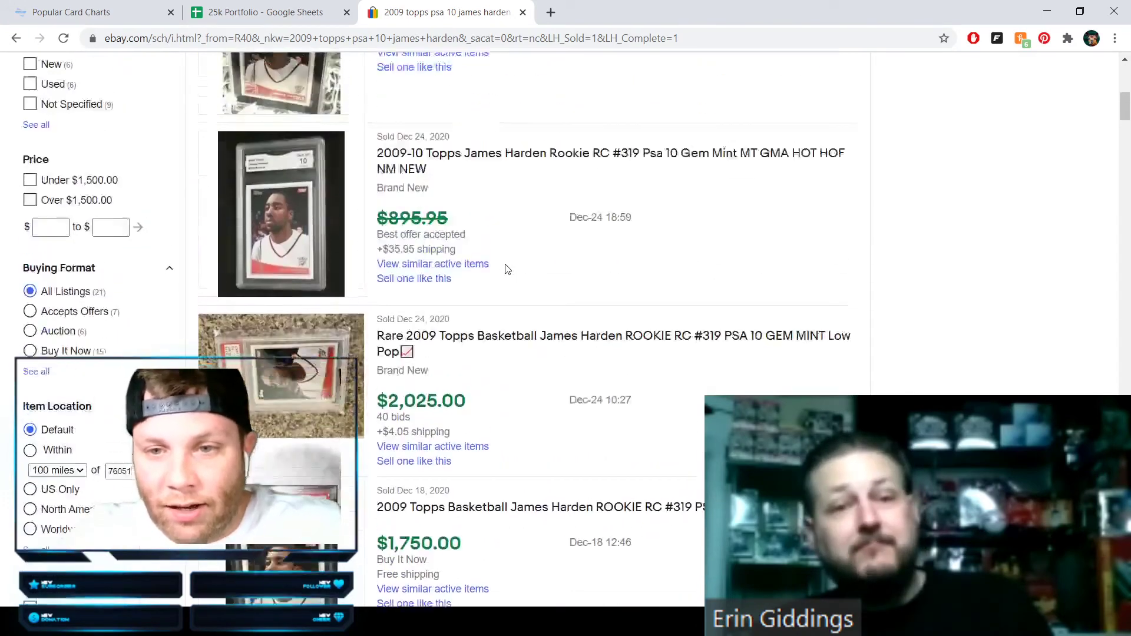
- Switch to the 25k Portfolio spreadsheet and change the James Harden bought price to $1,750
click(285, 10)
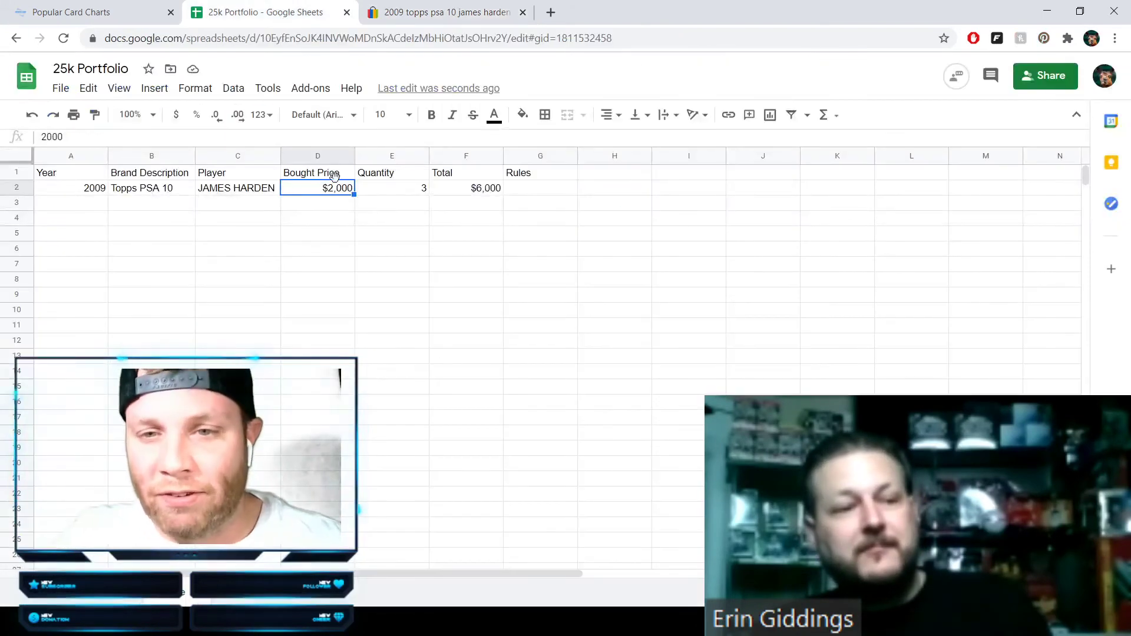
text($1750)
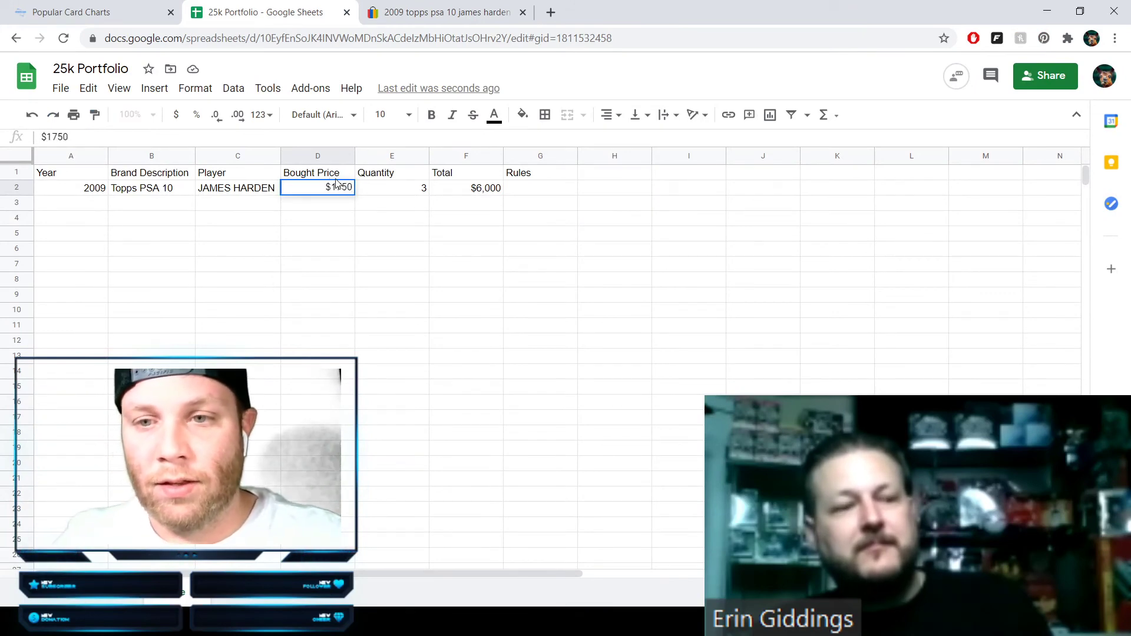
key(Tab)
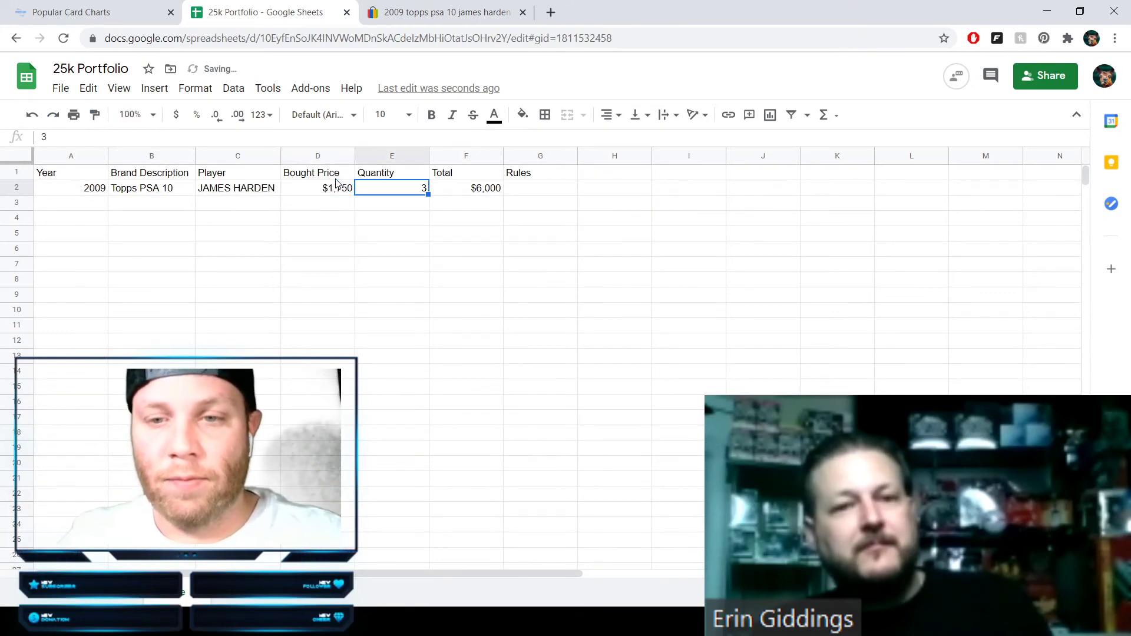
- Set the James Harden bought price back to $2,000
click(337, 182)
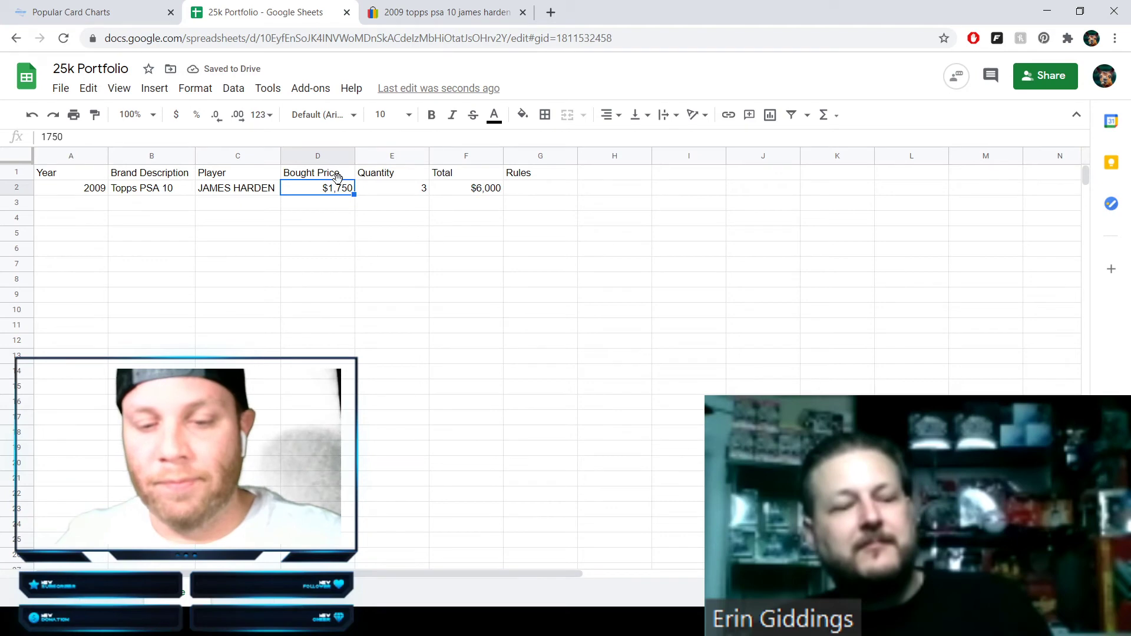
text($2,000)
key(Return)
click(300, 252)
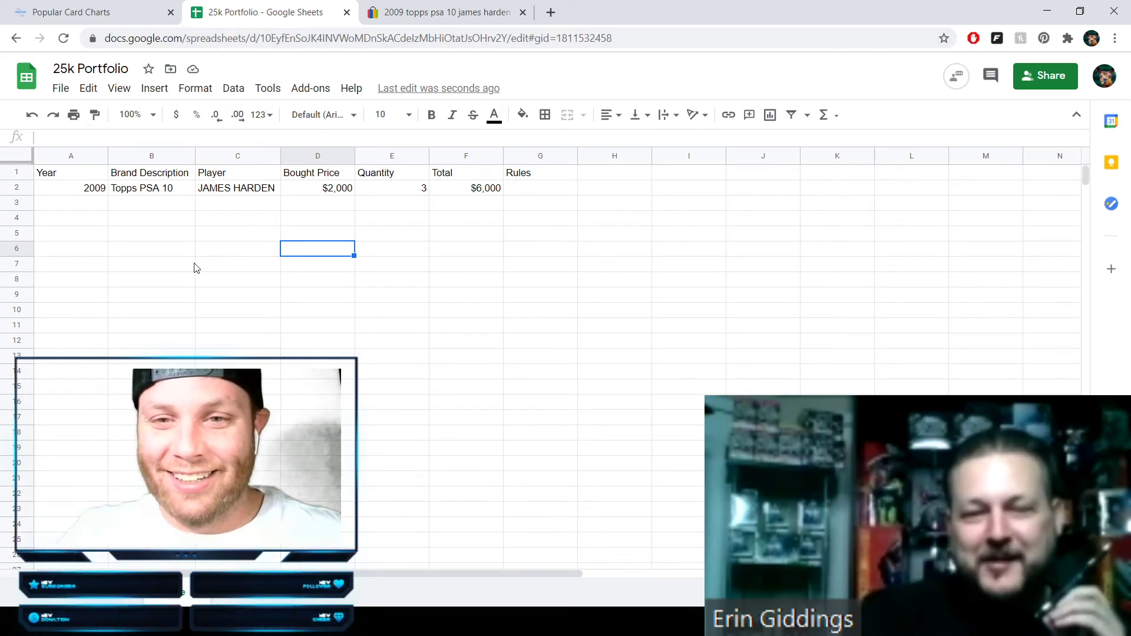
- Start a card entry in row 3 with year 2018 and brand description "Prizm Base PSA 10", and widen the Brand Description column to fit
click(92, 205)
text(2018)
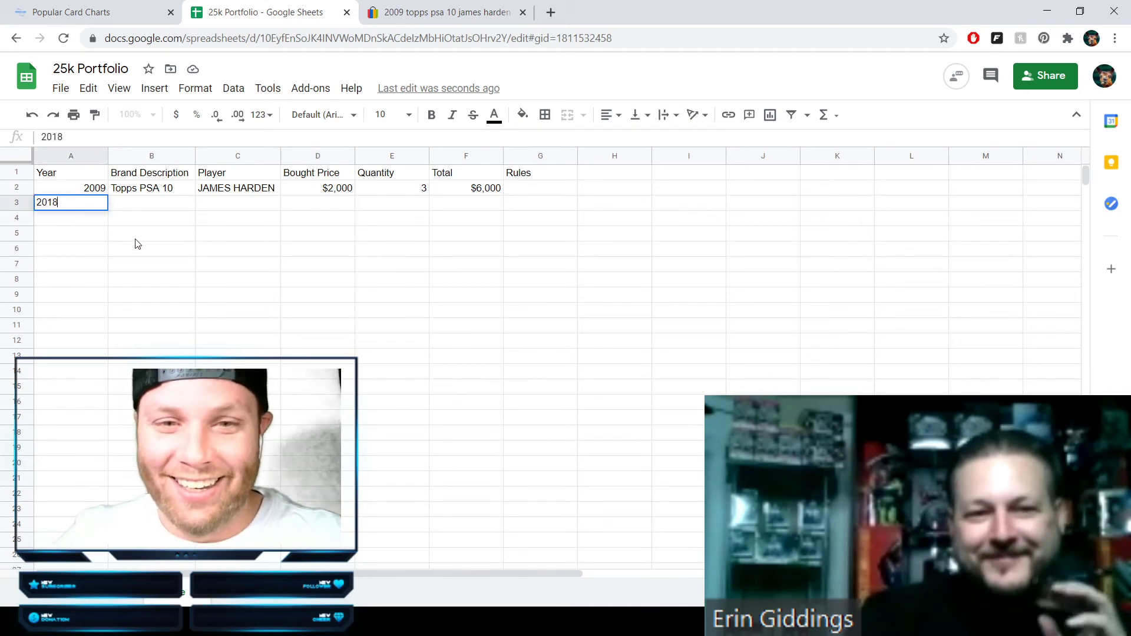
key(Tab)
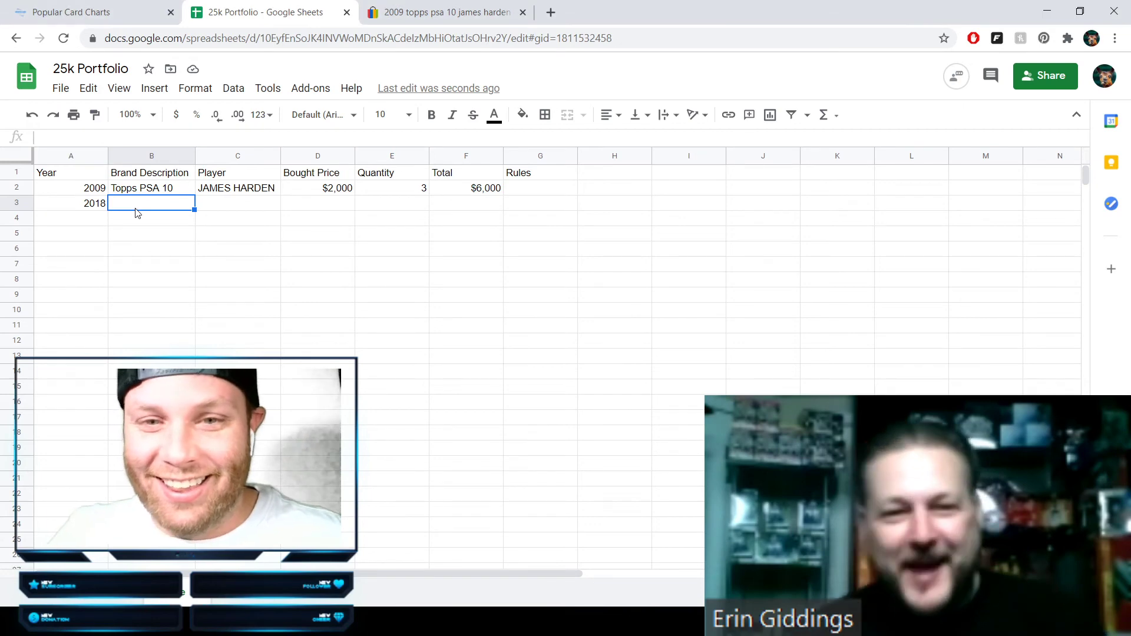
text(Prizm )
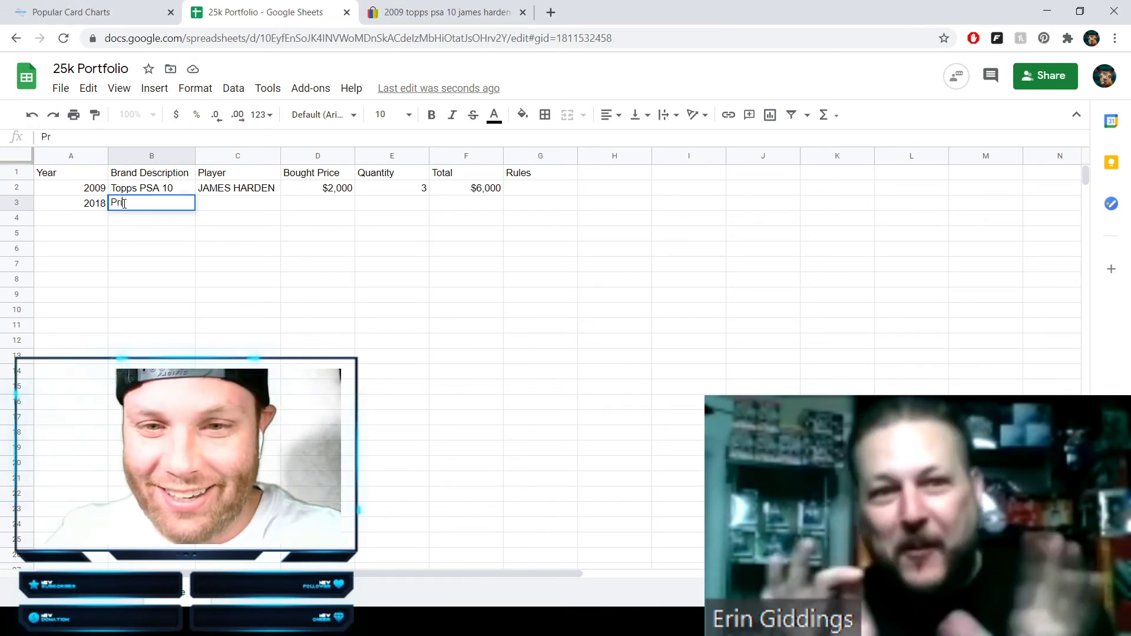
text(Ba)
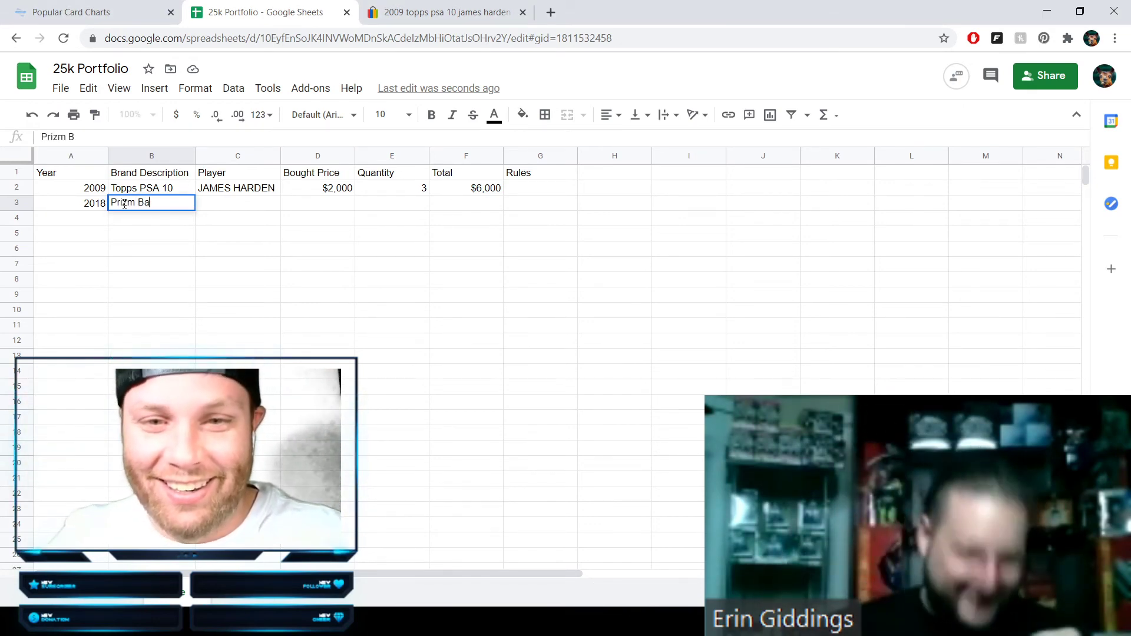
text(se PSA )
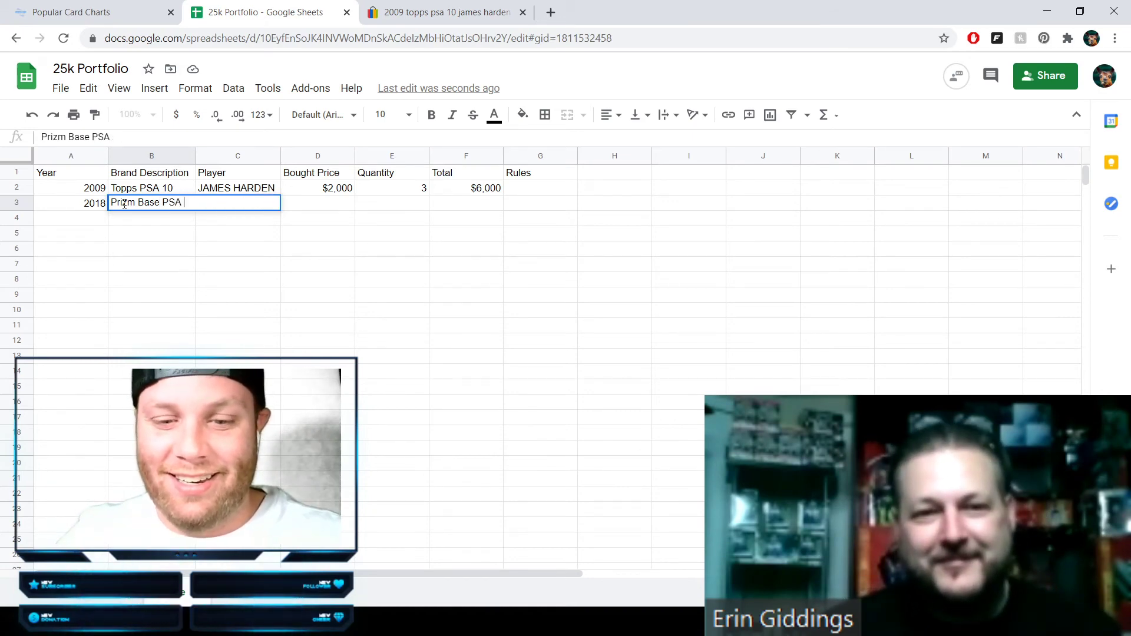
text(200)
key(Tab)
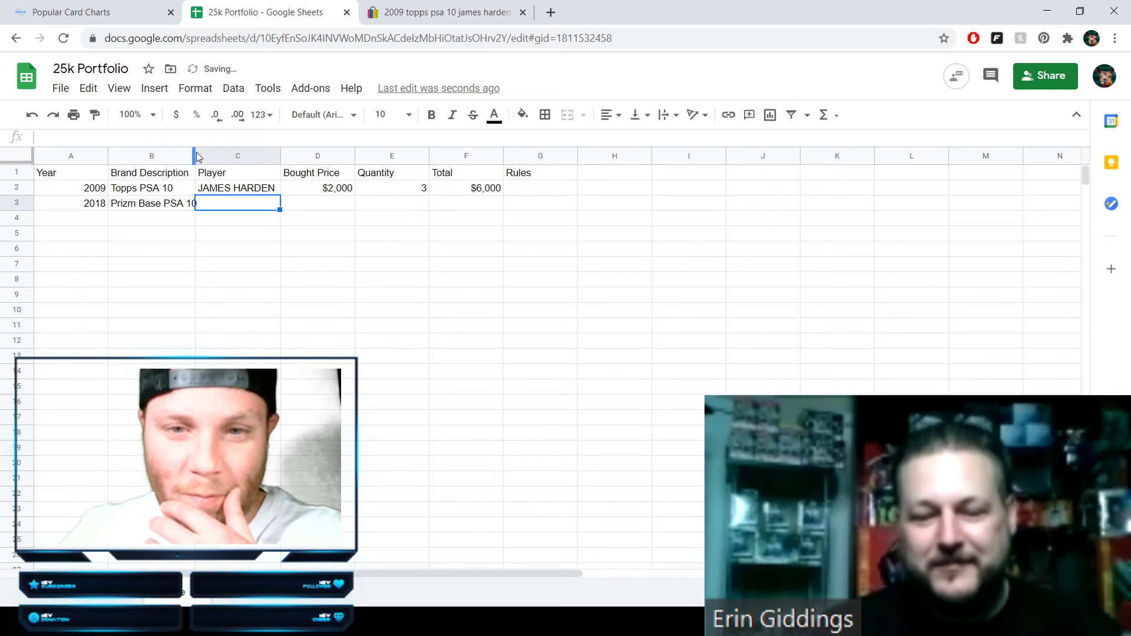
drag(193, 153, 200, 153)
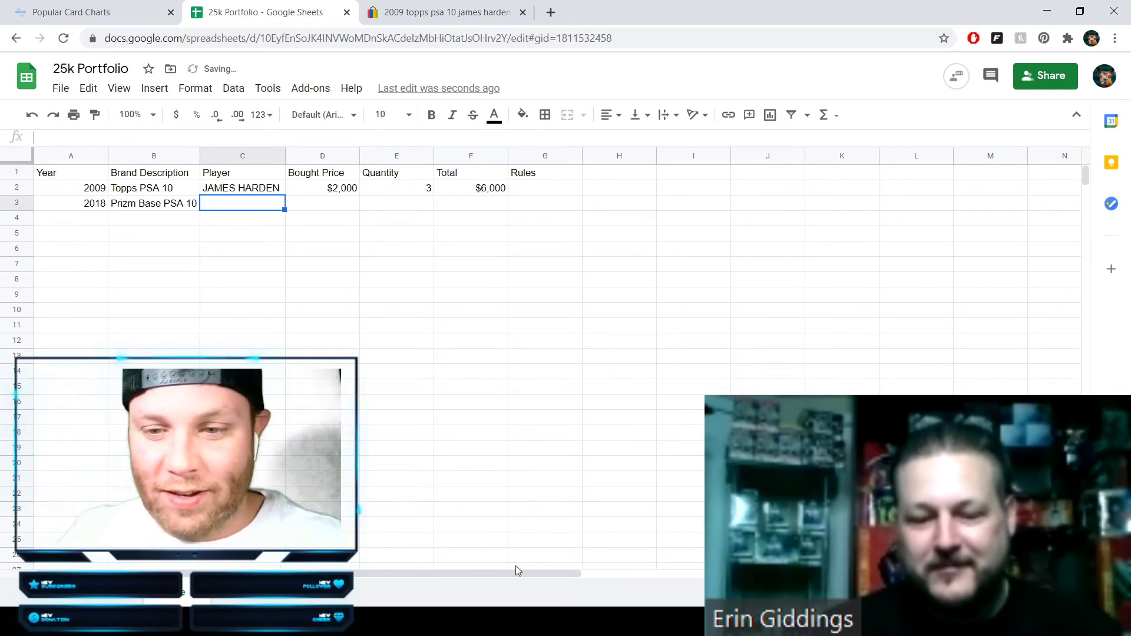
- Enter Trae Young as the player of the 2018 Prizm entry, with a bought price of $800
click(608, 607)
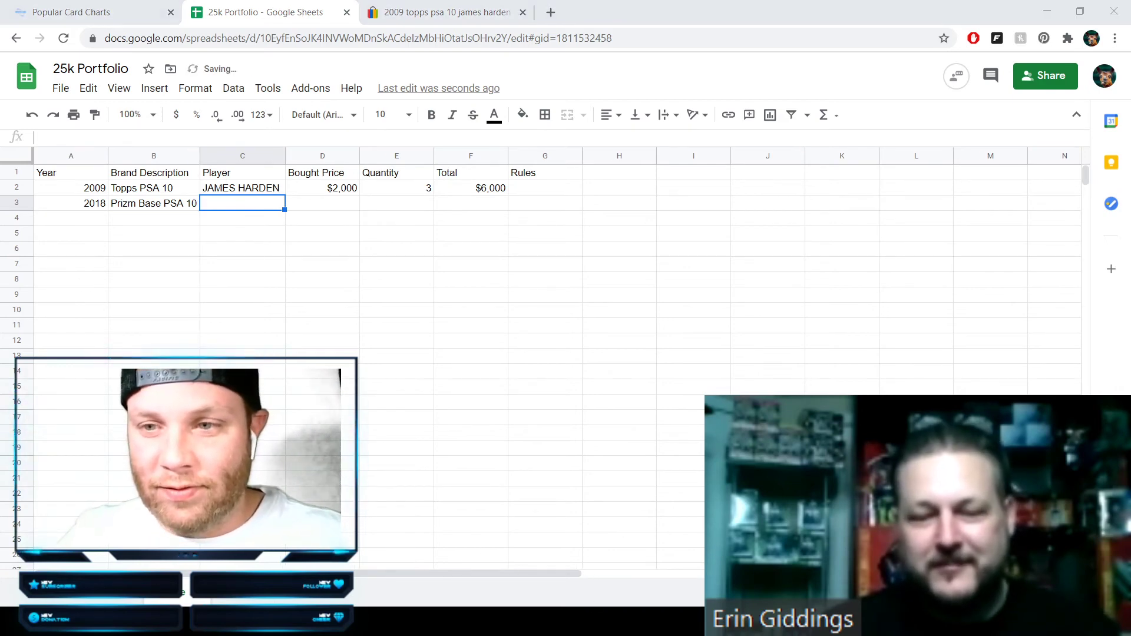
key(alt+Tab)
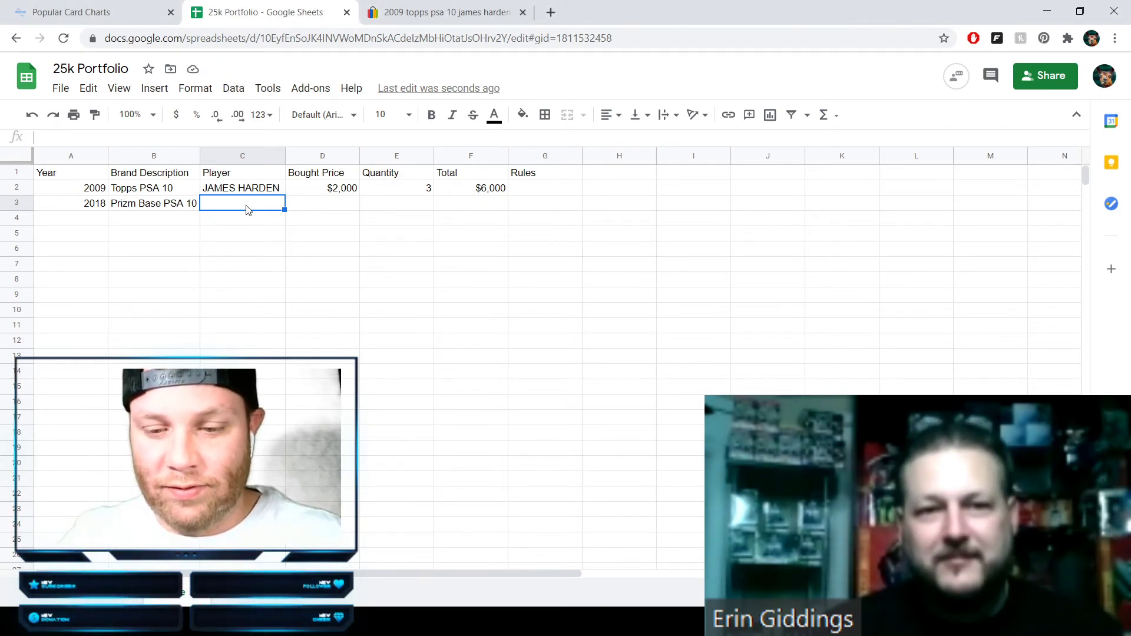
text(Trae Y)
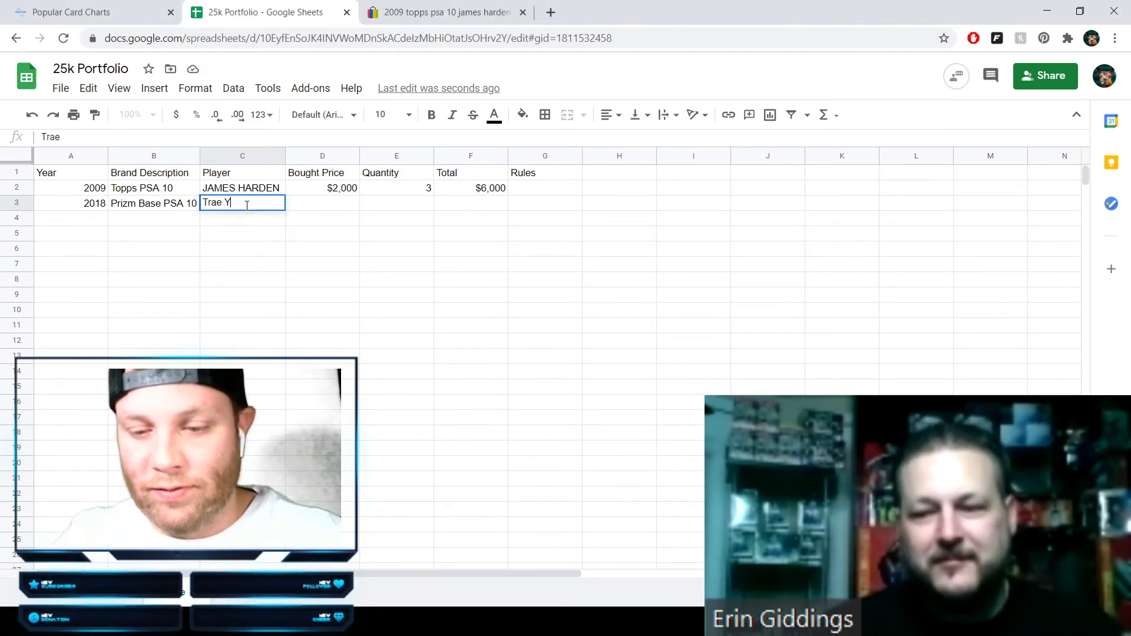
text(oung)
key(Tab)
text($800)
key(Tab)
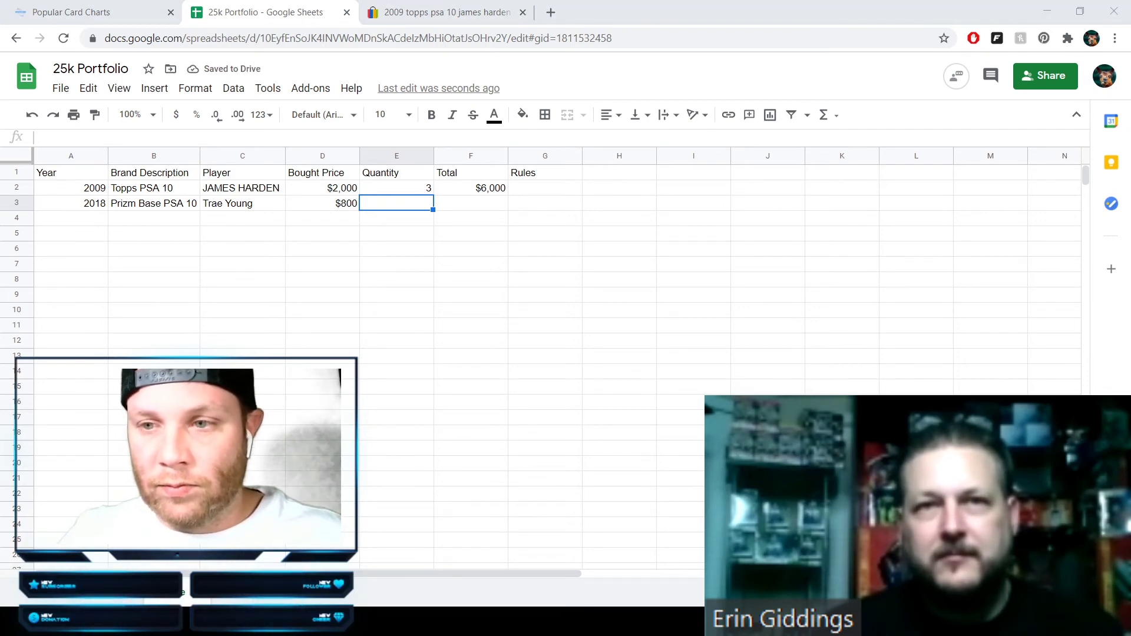
- Give the Trae Young entry a quantity of 3 and a total of $2,400
text(3)
key(Tab)
text($2400)
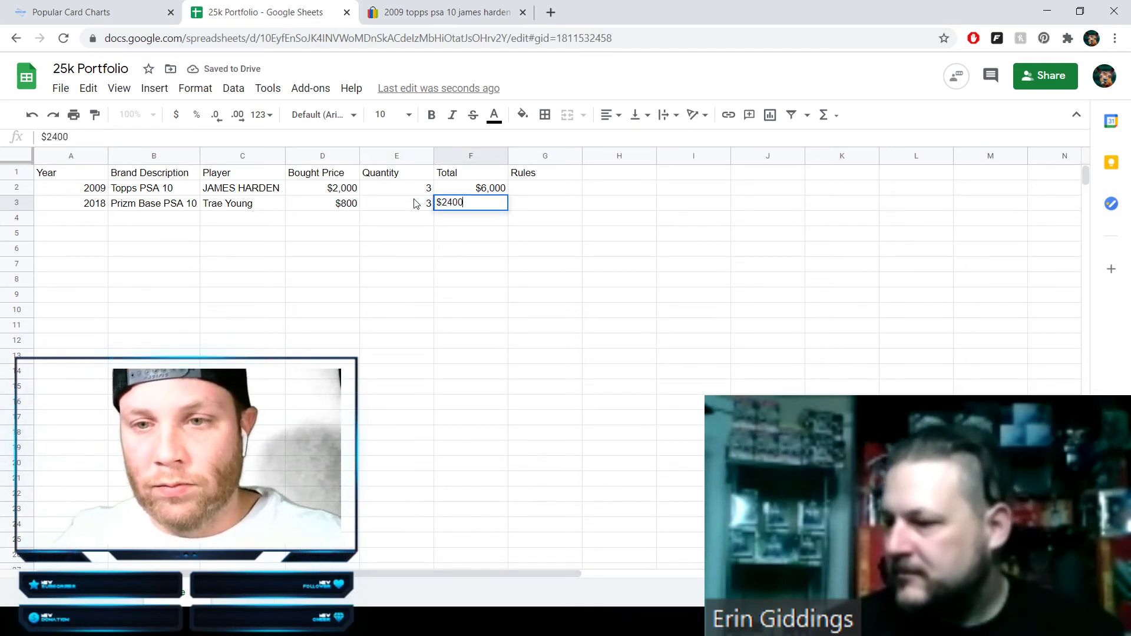
key(Return)
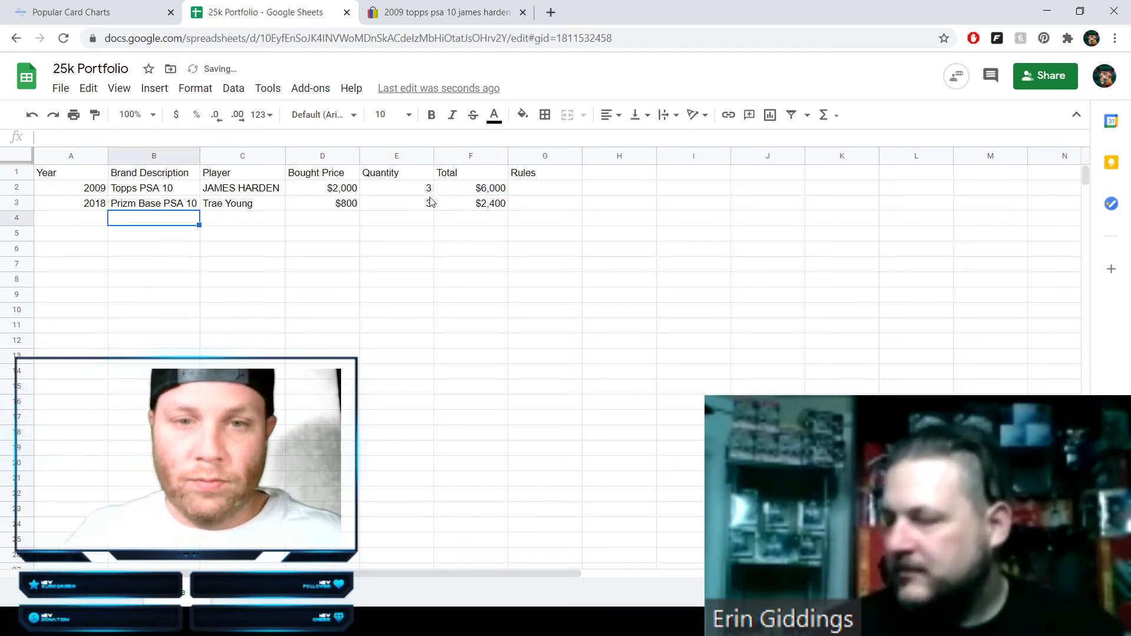
- Duplicate the whole 2018 Trae Young entry, from year to total, into row 4
drag(85, 206, 478, 208)
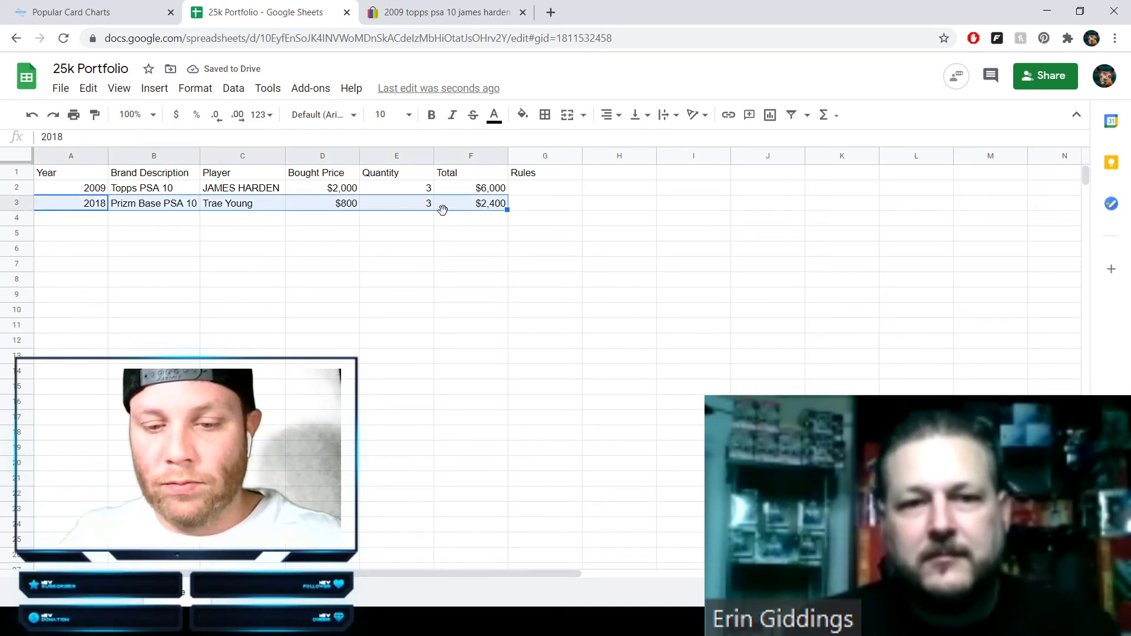
click(97, 219)
text(2018	Prizm Base PSA 10	Trae Young	$800	3	$2,400)
- Change the brand description of the duplicated Trae Young entry in row 4 to "Prizm Base PSA 9"
click(190, 220)
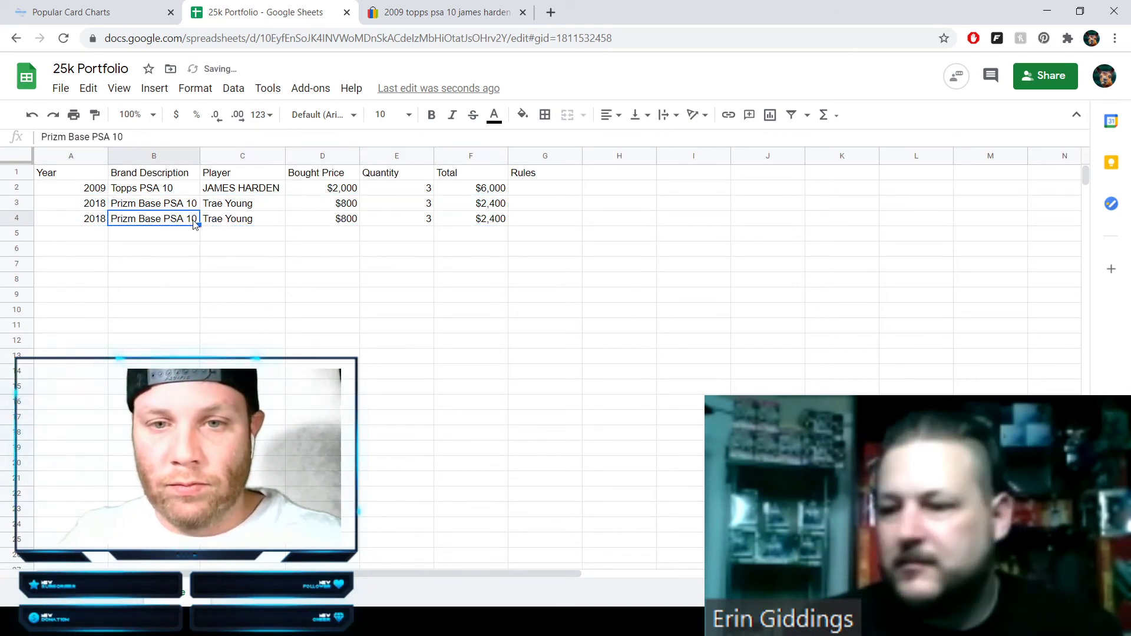
double_click(196, 218)
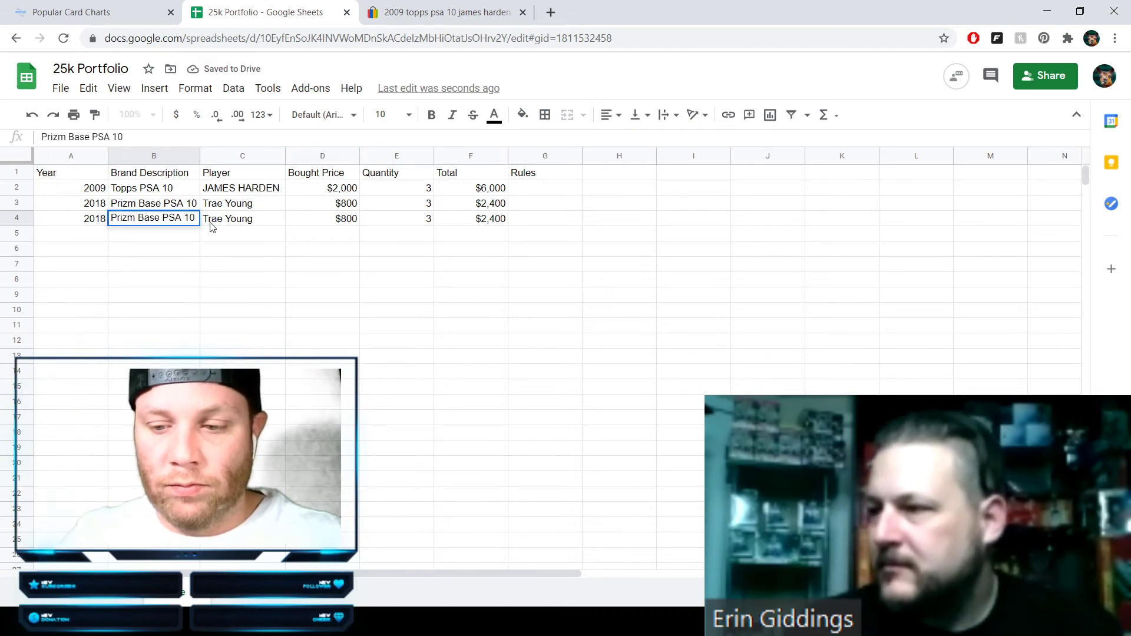
key(BackSpace)
key(BackSpace)
text(9)
key(Tab)
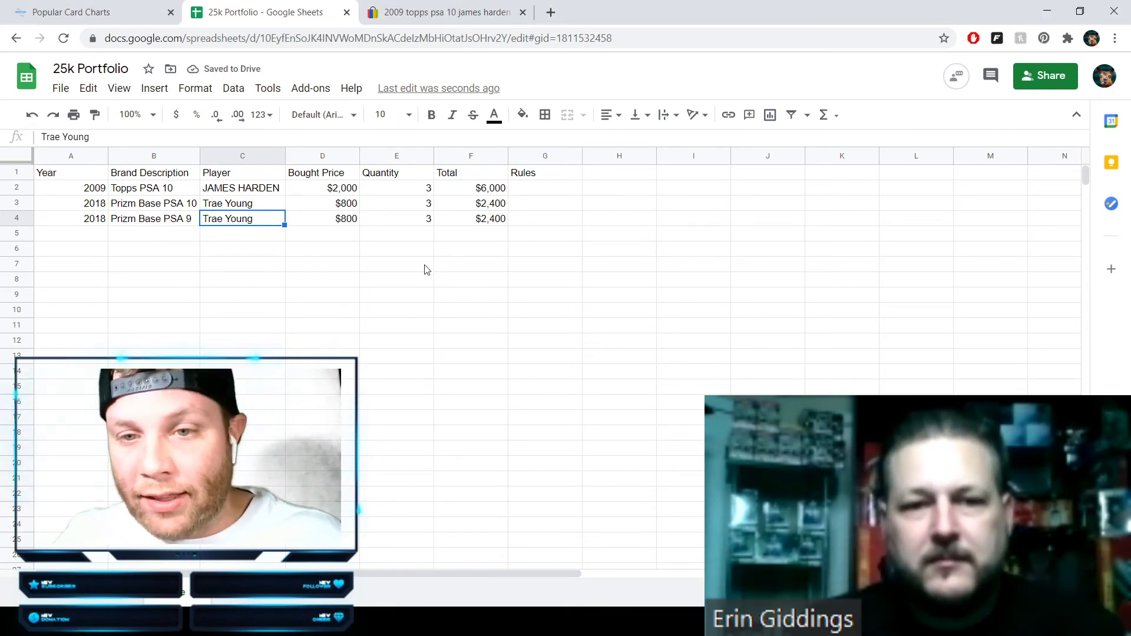
- Set the bought price of the PSA 9 Trae Young entry to $240 and clear its copied total
click(346, 225)
text($)
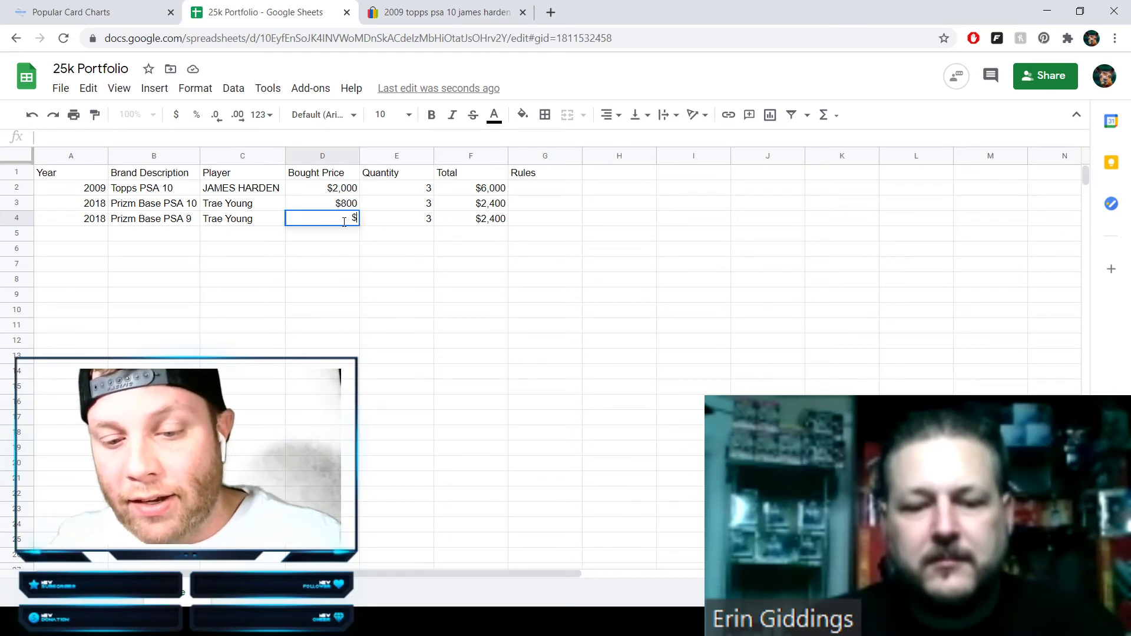
text(240)
key(Tab)
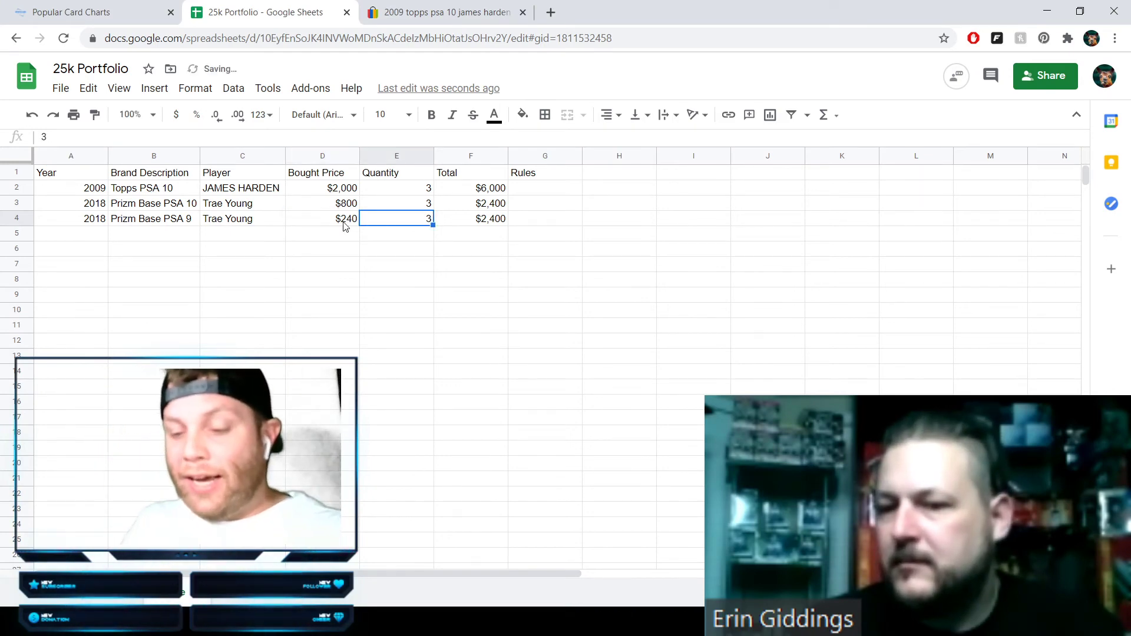
key(Tab)
key(Tab)
key(Left)
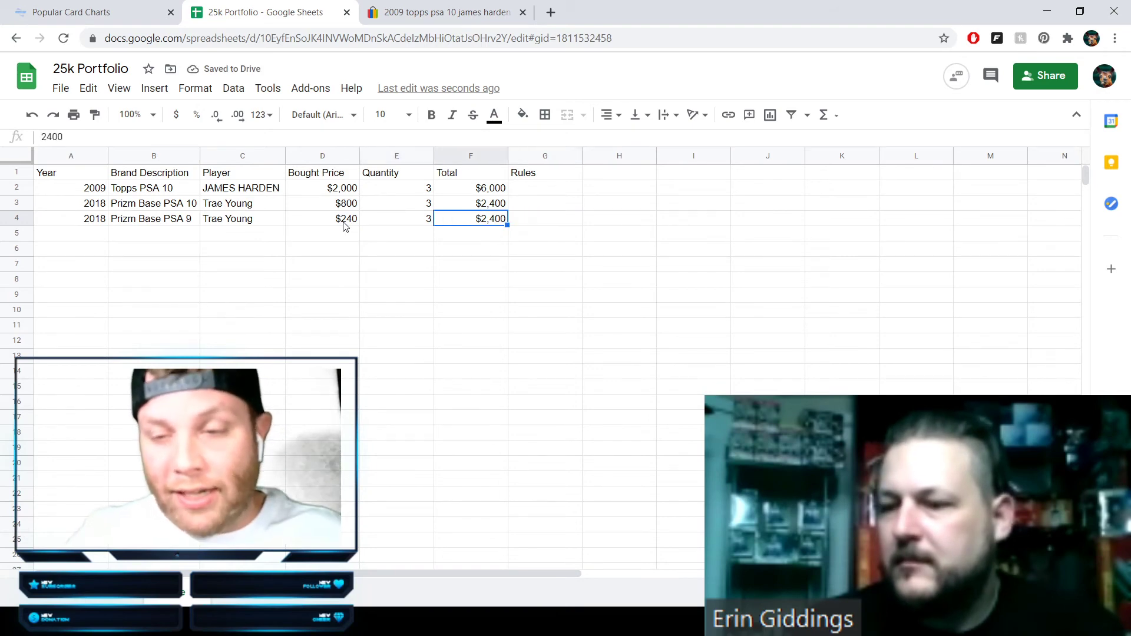
key(Delete)
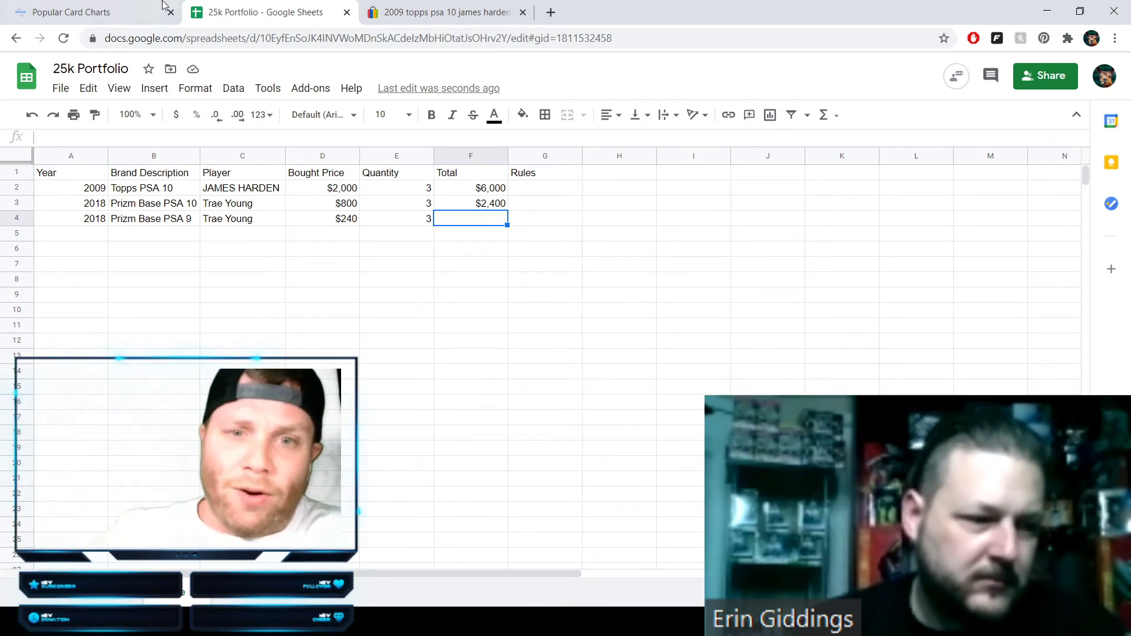
- Switch to Market Movers and review the dashboard's player favorites, collapsing the Baseball group to examine the Basketball players
click(89, 12)
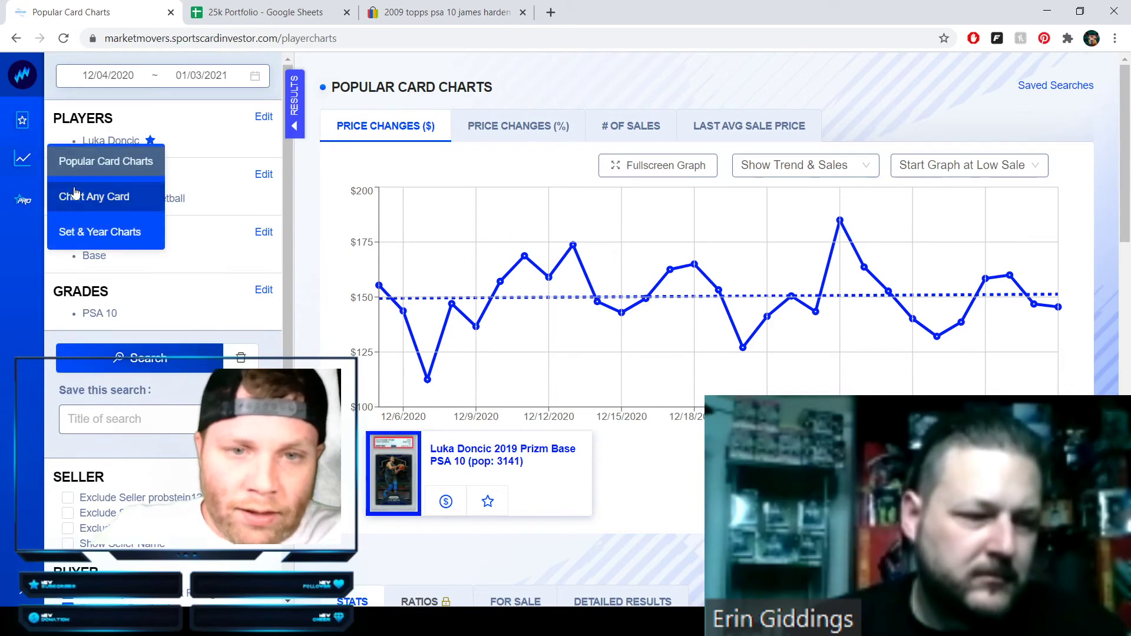
click(22, 120)
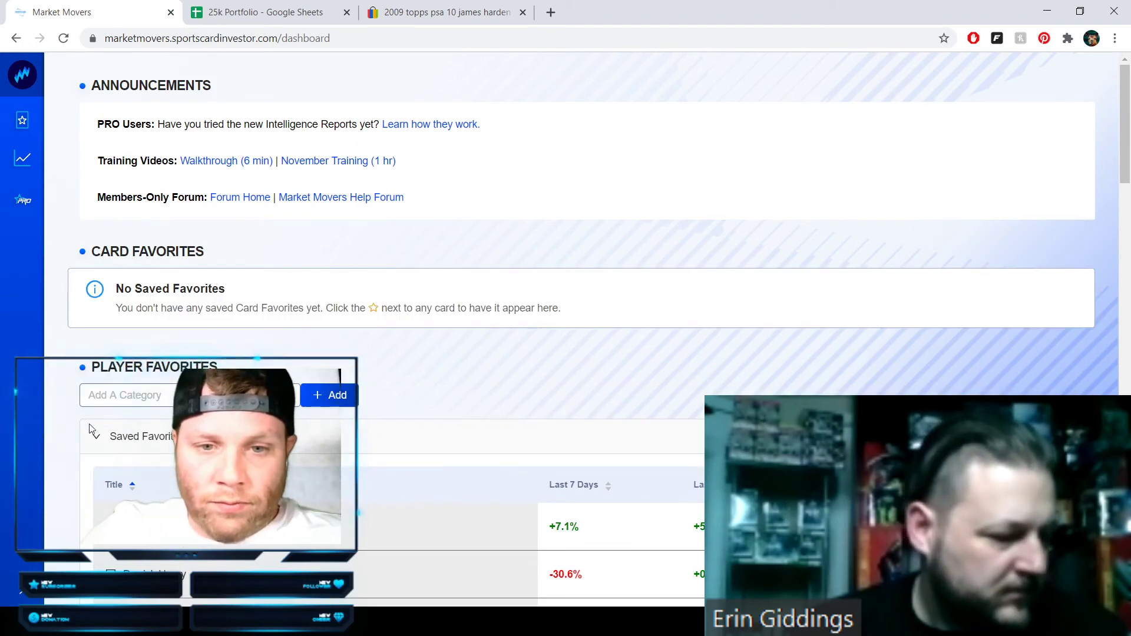
scroll(97, 445, down, 5)
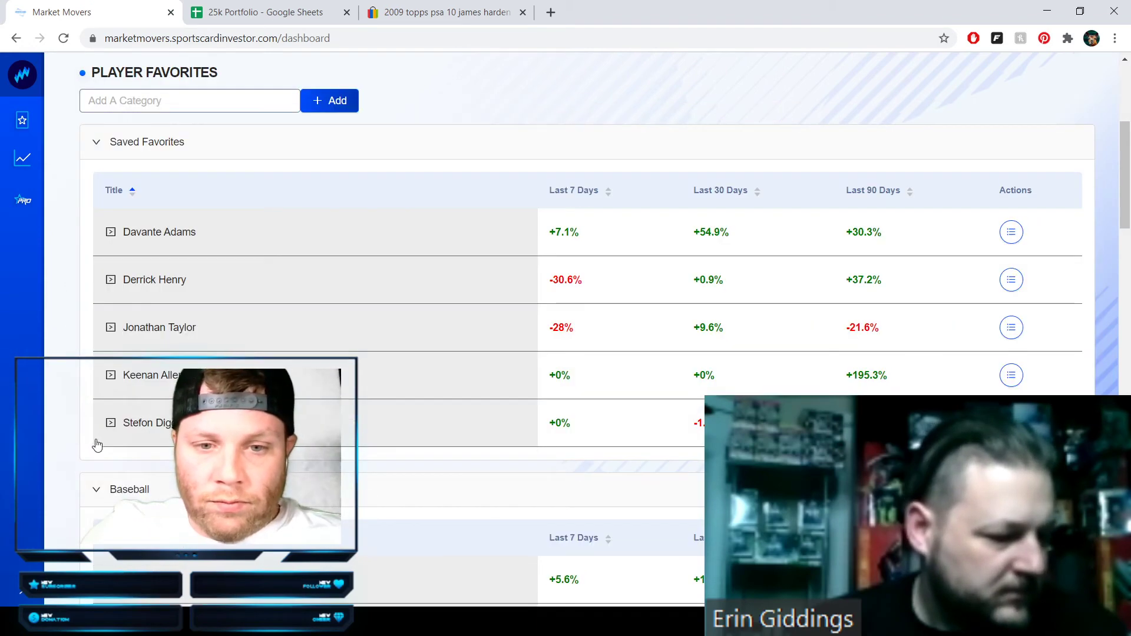
click(97, 494)
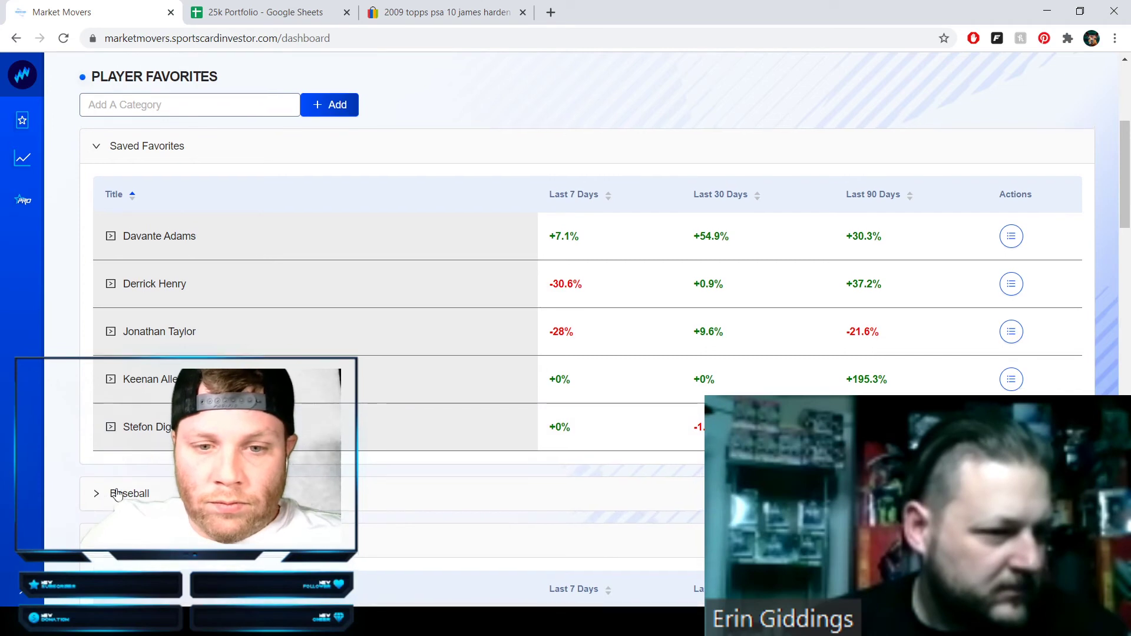
scroll(111, 495, down, 3)
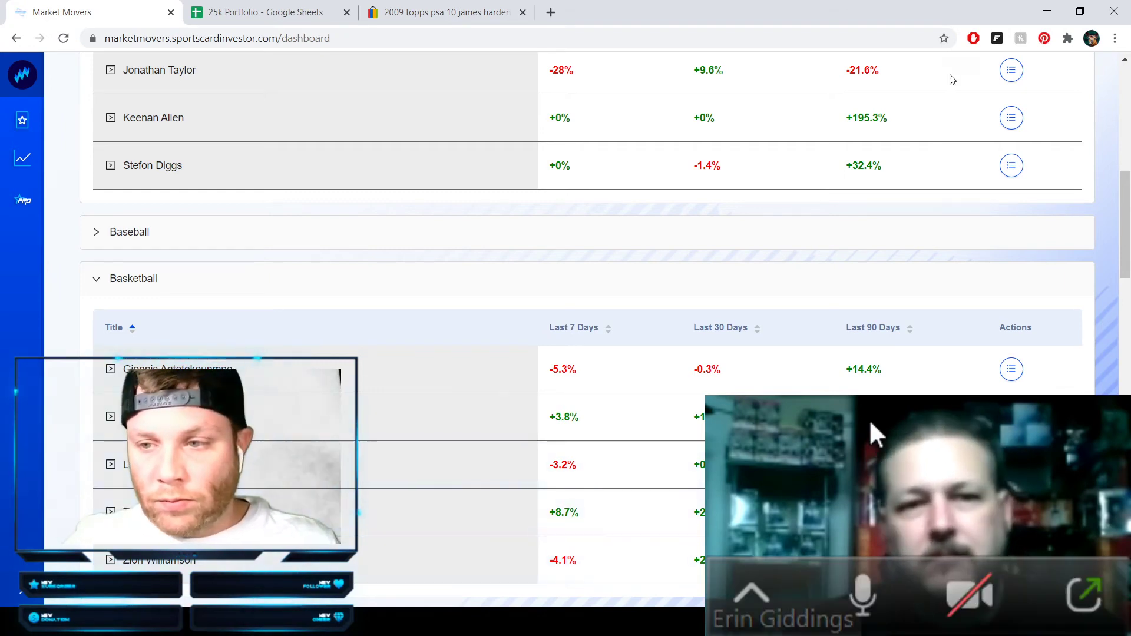
- Return to the 25k Portfolio sheet and calculate the PSA 9 Trae Young total with the formula =D4*E4
click(263, 11)
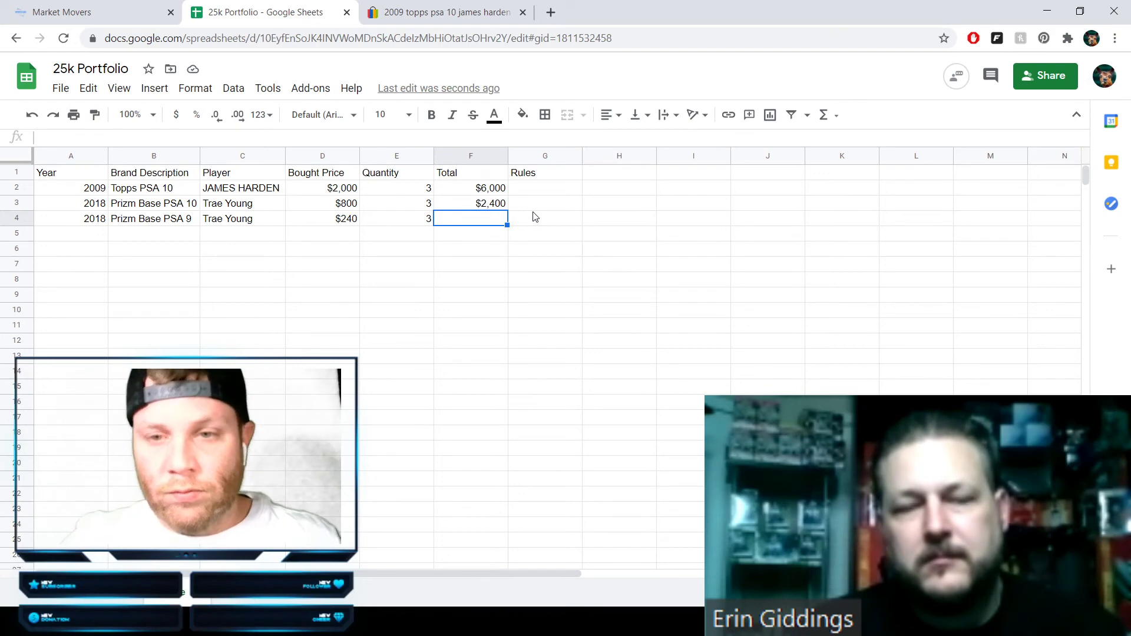
text(=)
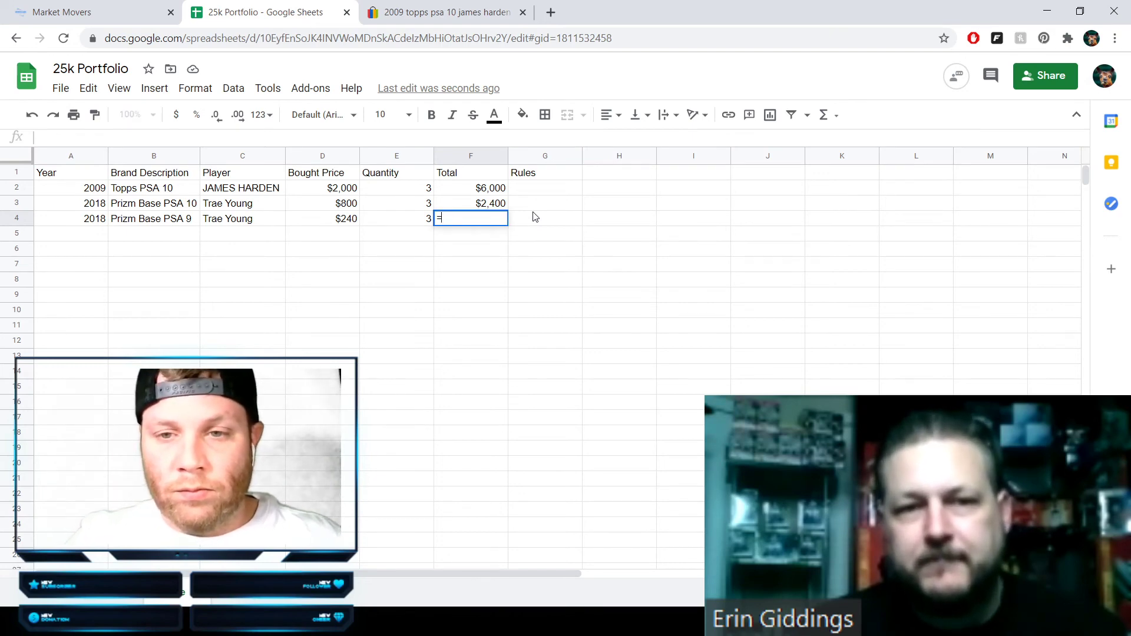
click(356, 222)
text(*)
click(400, 221)
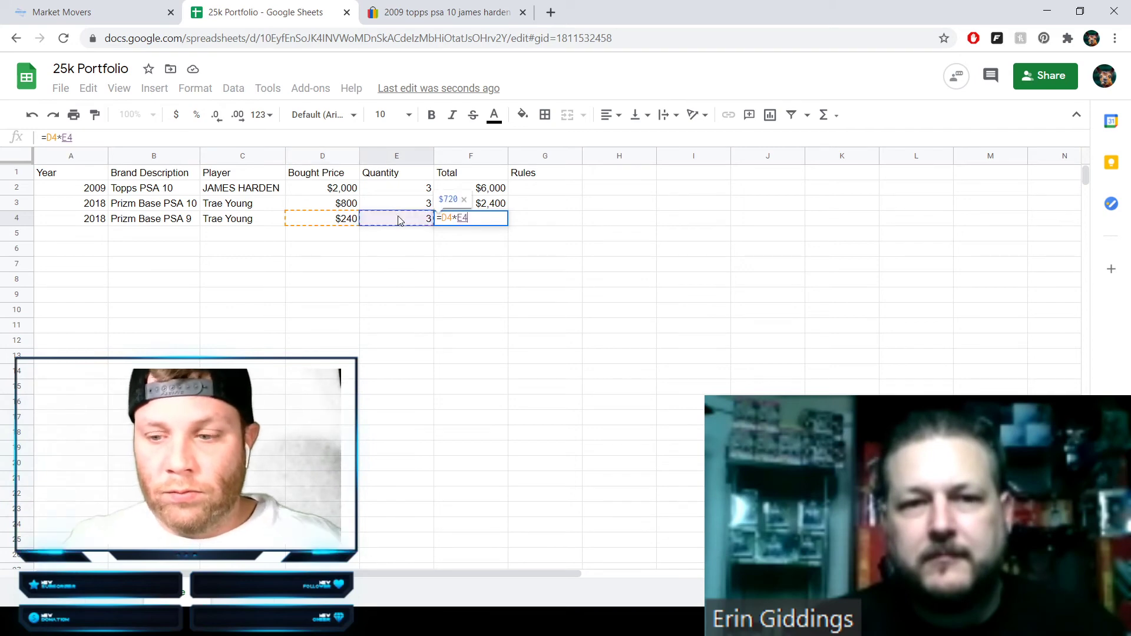
key(Return)
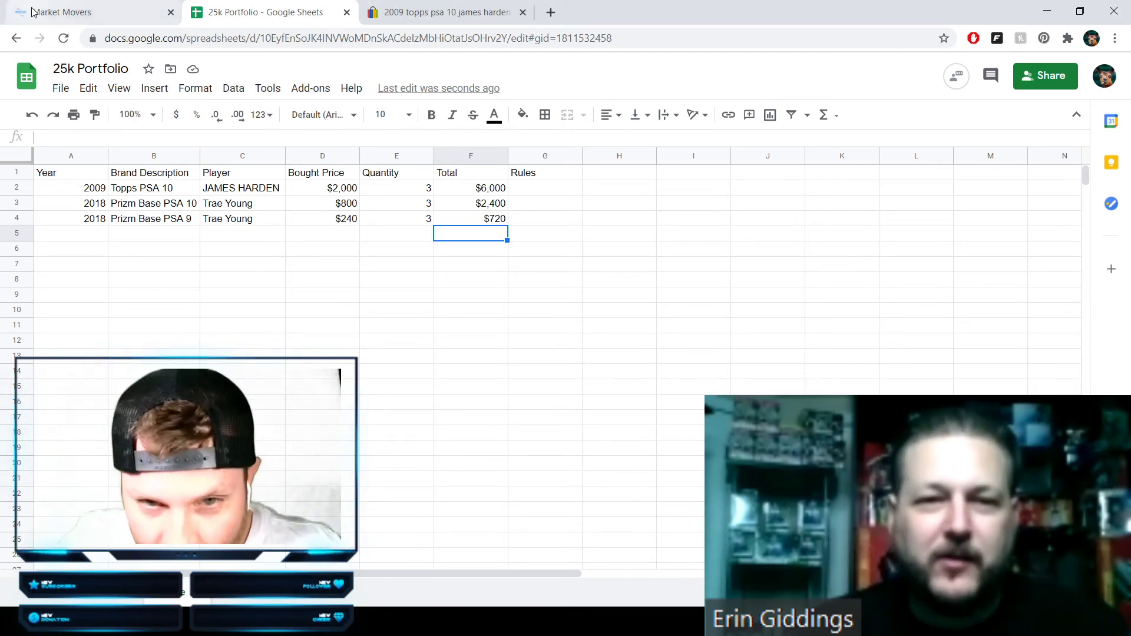
click(88, 12)
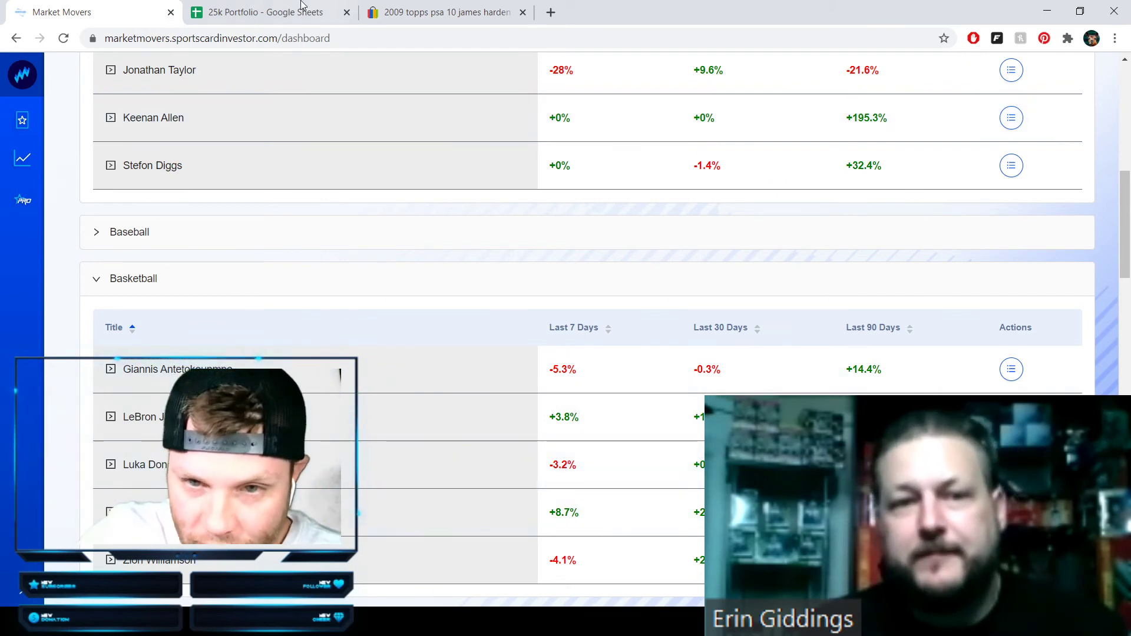
click(269, 13)
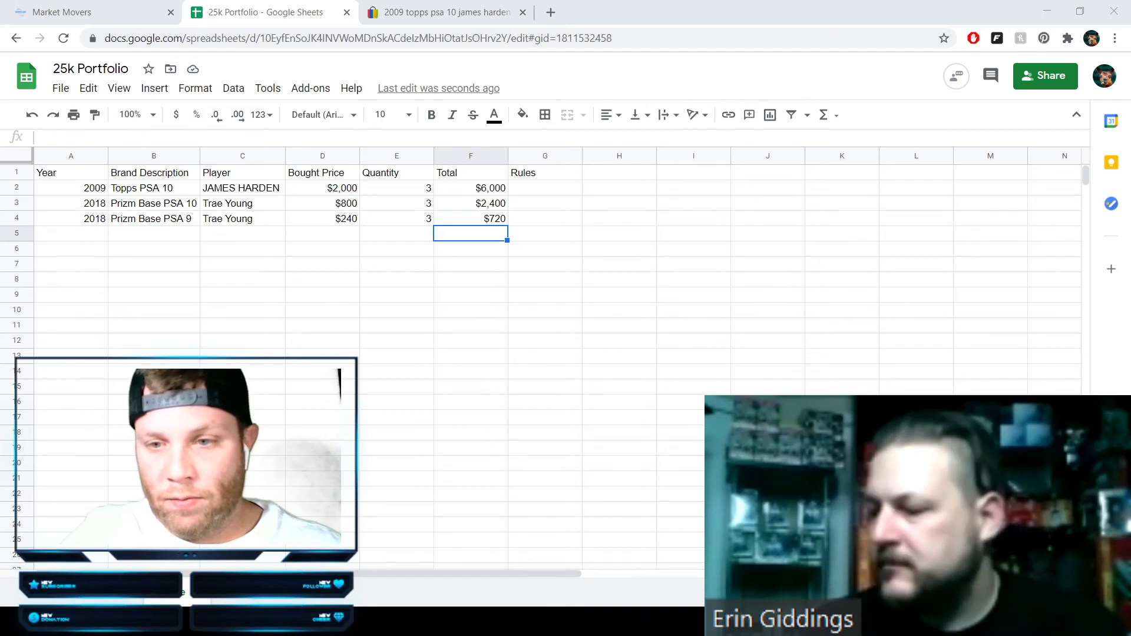
click(405, 485)
- Start a card entry in row 5 with year 2018, brand description "Prizm" and player Josh Allen
click(84, 224)
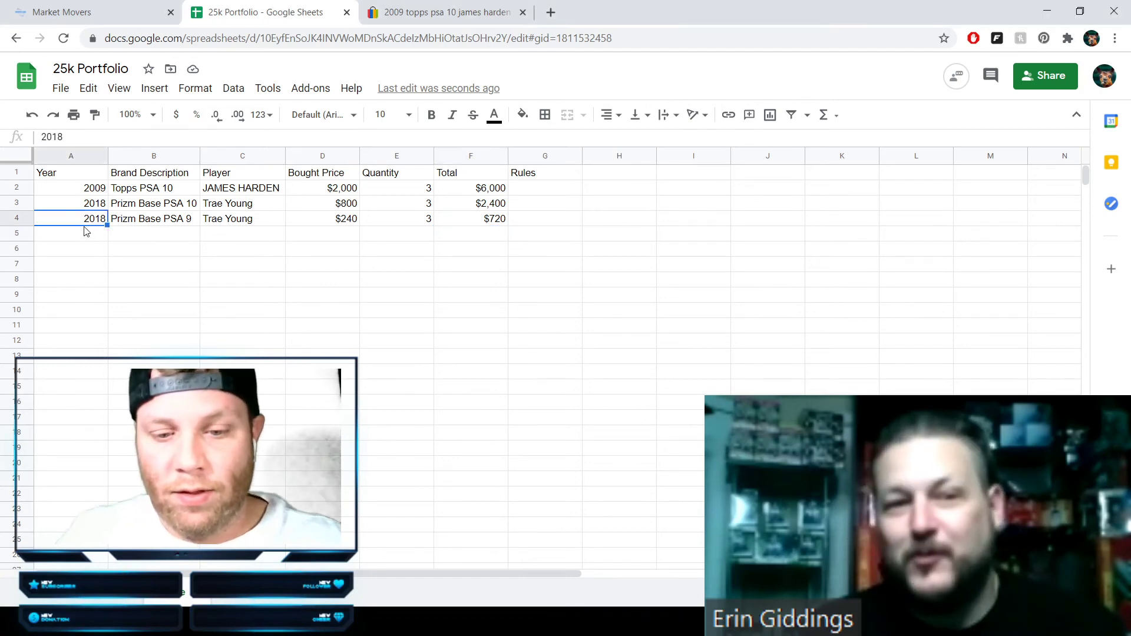
click(85, 231)
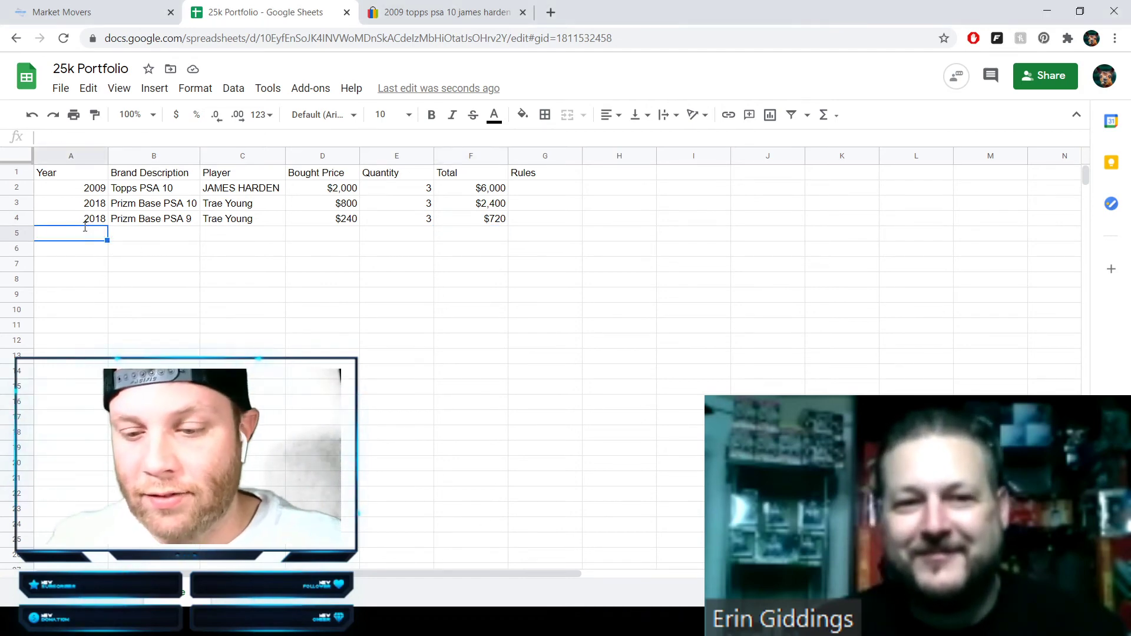
text(2018)
key(Tab)
text(Prizm)
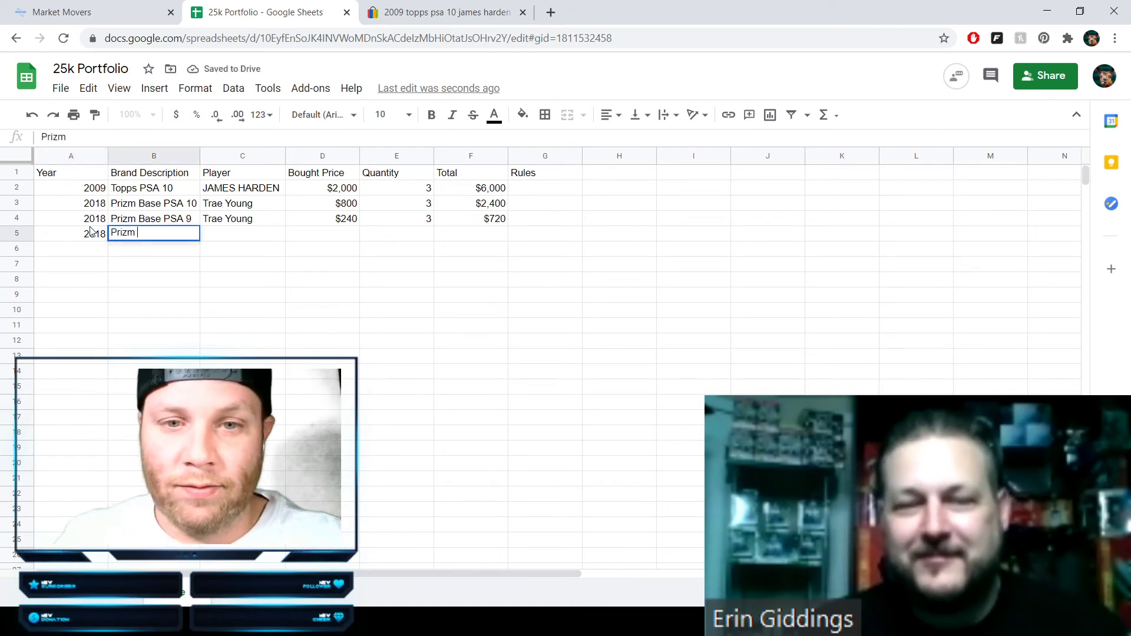
click(230, 238)
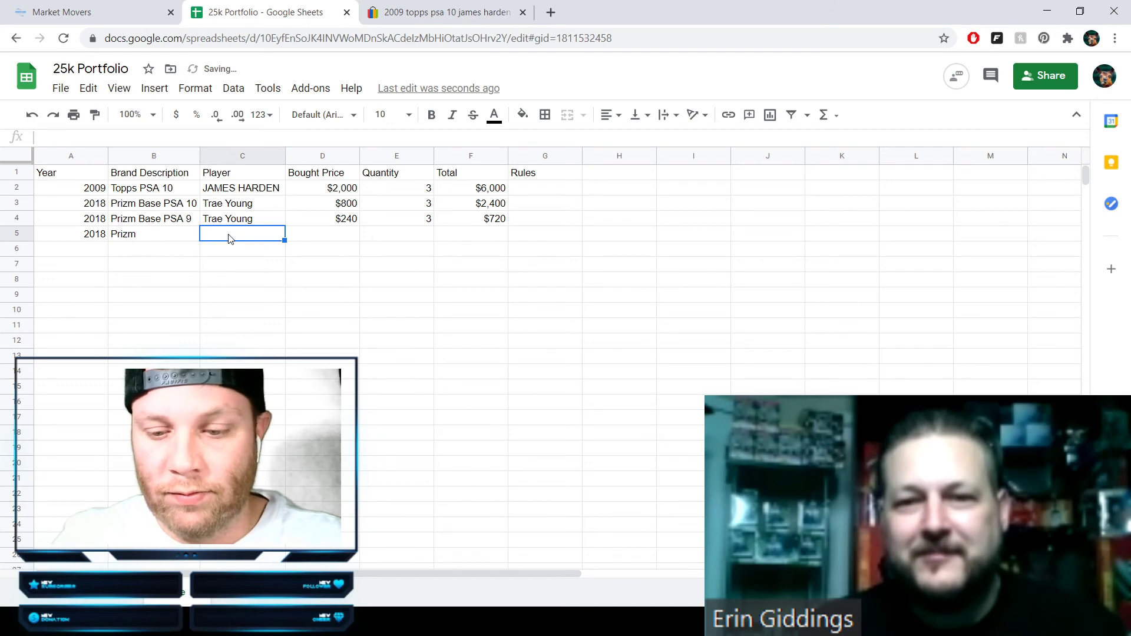
text(Josh Allen)
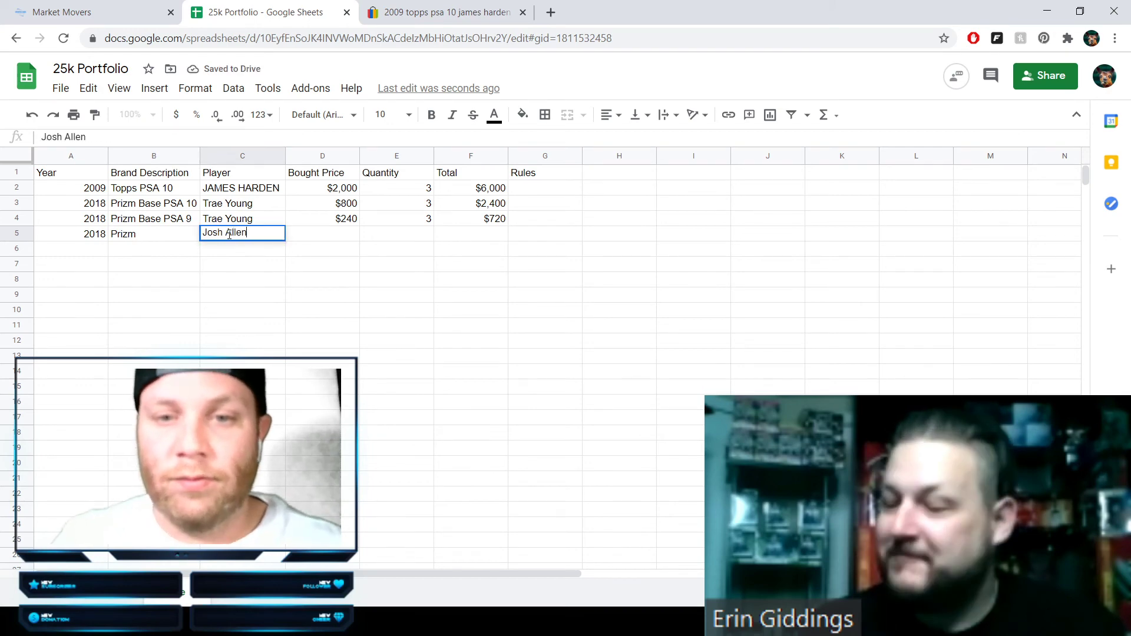
click(239, 269)
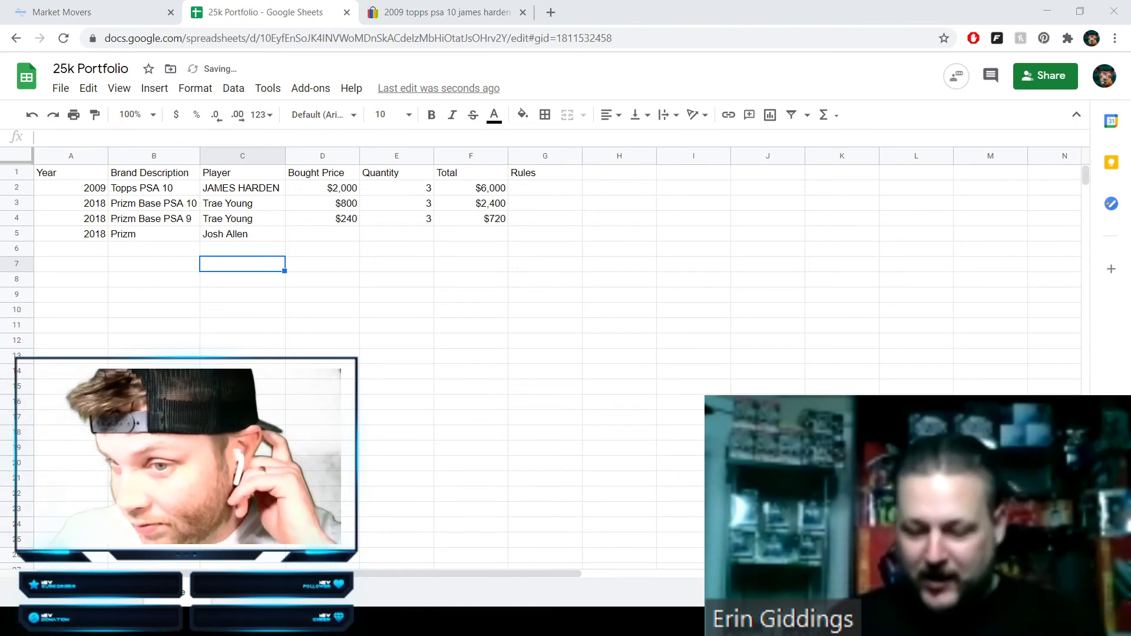
- Complete the Josh Allen brand description as "Prizm Base PSA 10" and enter a bought price of $710
click(161, 235)
double_click(162, 234)
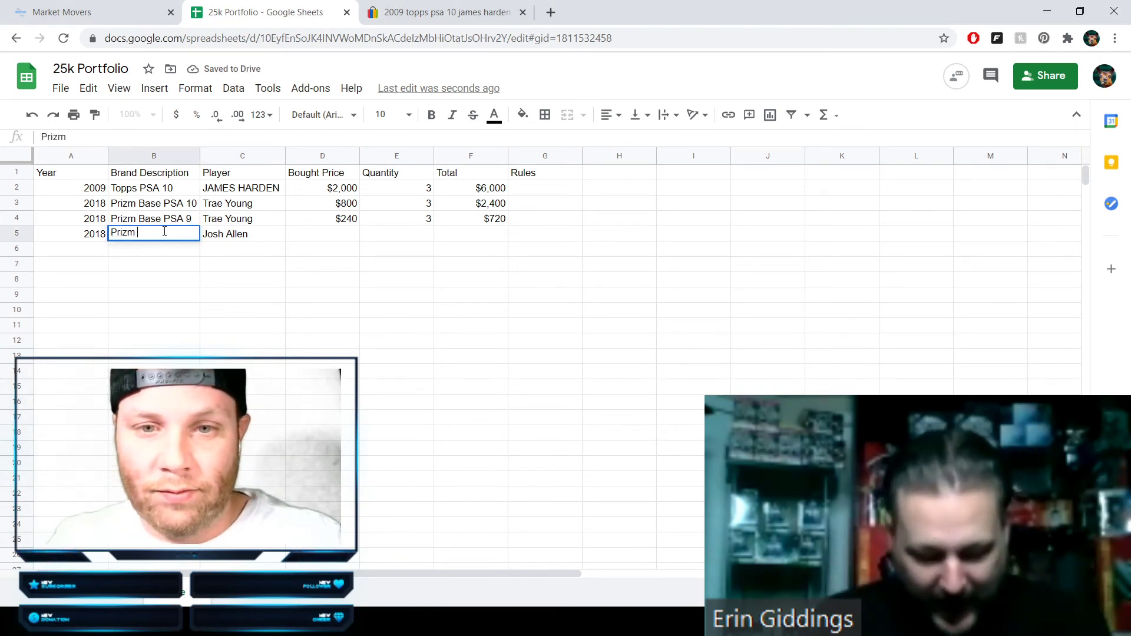
text(Base PSA 10)
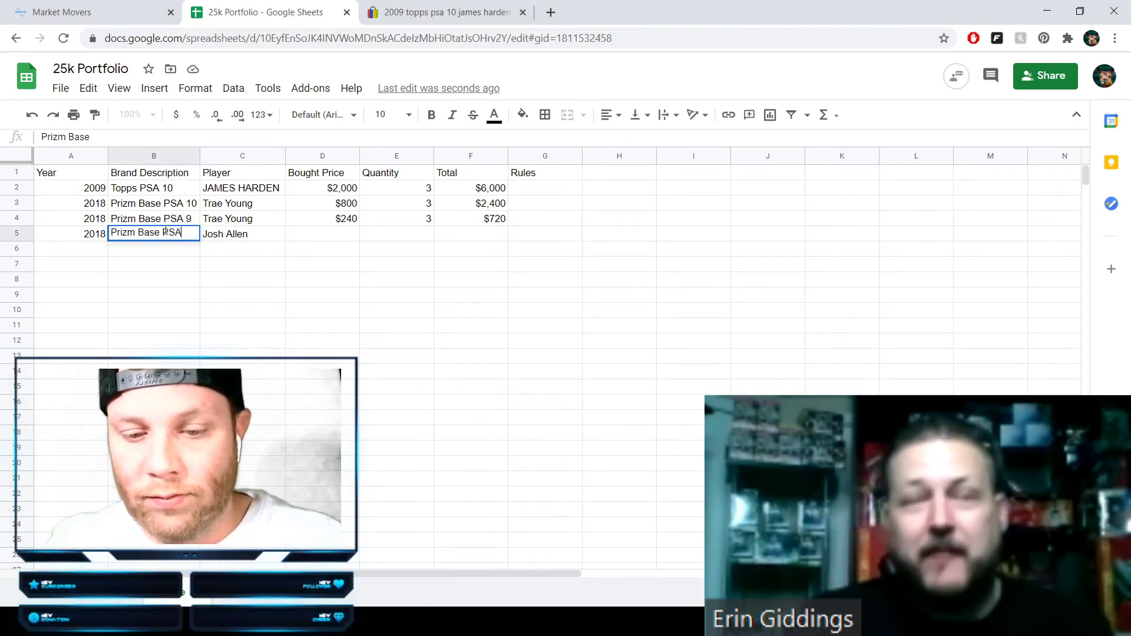
key(Tab)
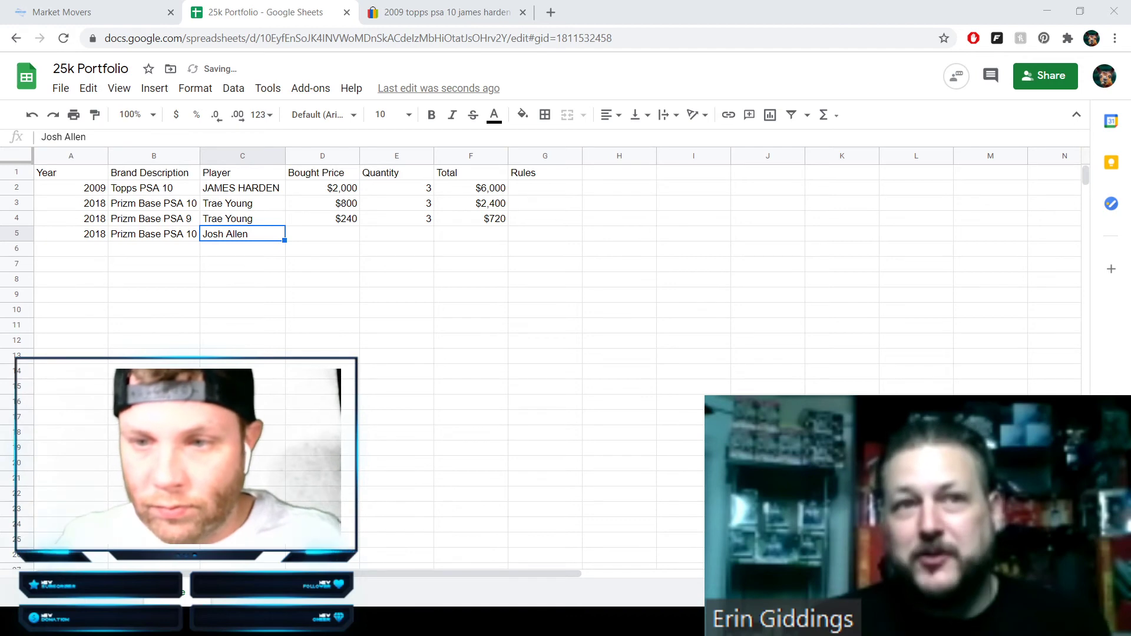
click(333, 240)
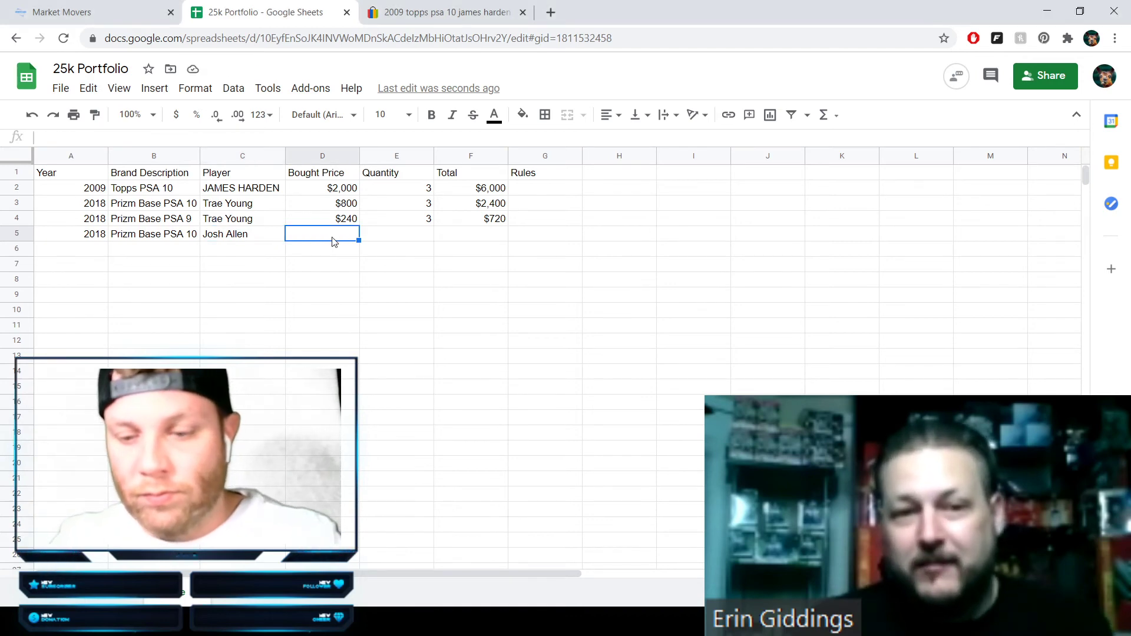
text($710)
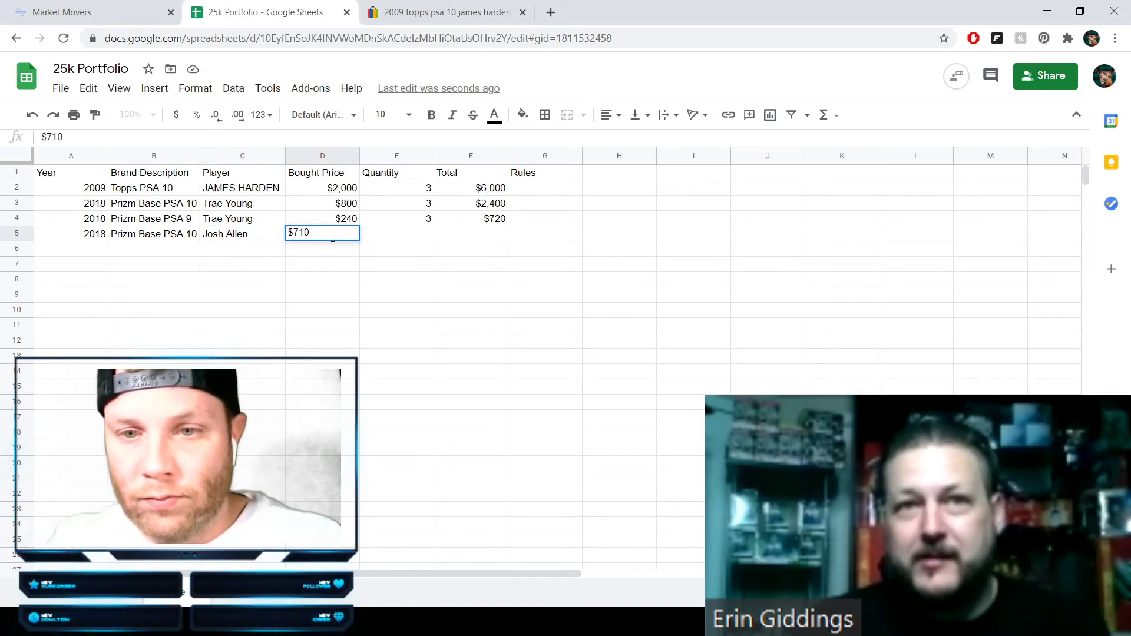
key(Tab)
- Give the Josh Allen entry a quantity of 3 and a total of $2,130
text(3)
key(Tab)
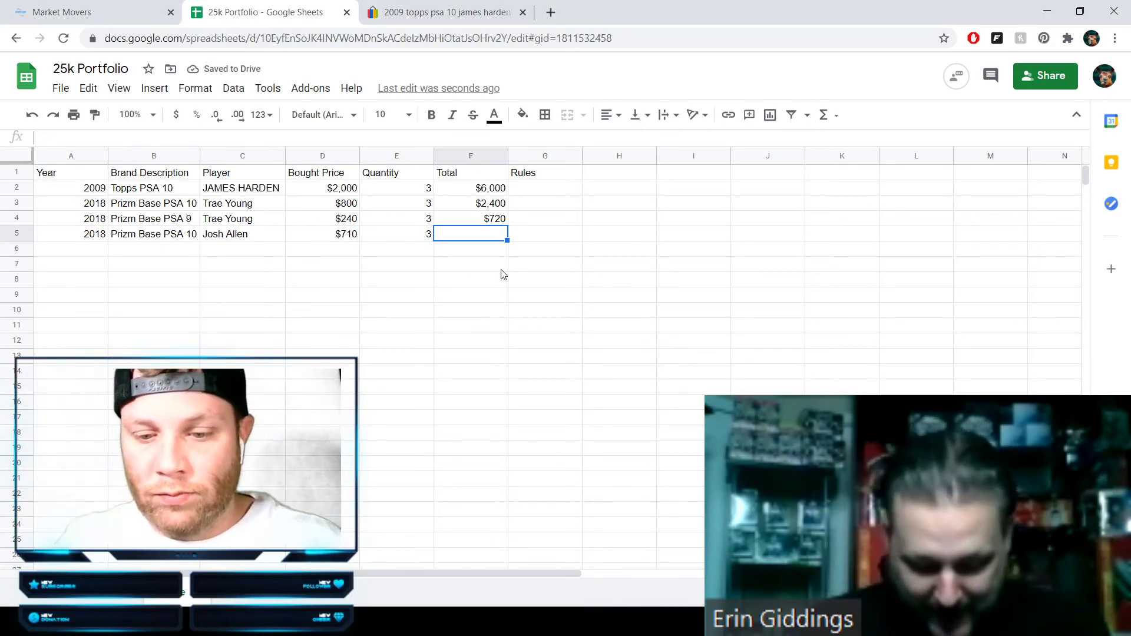
text(=D5*E5)
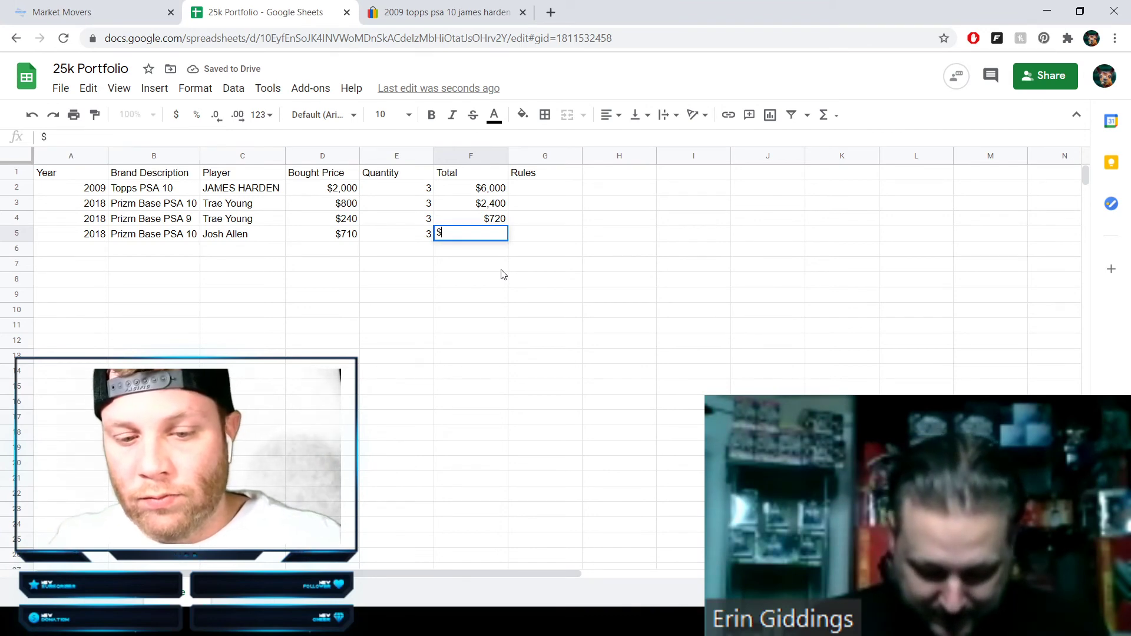
key(Return)
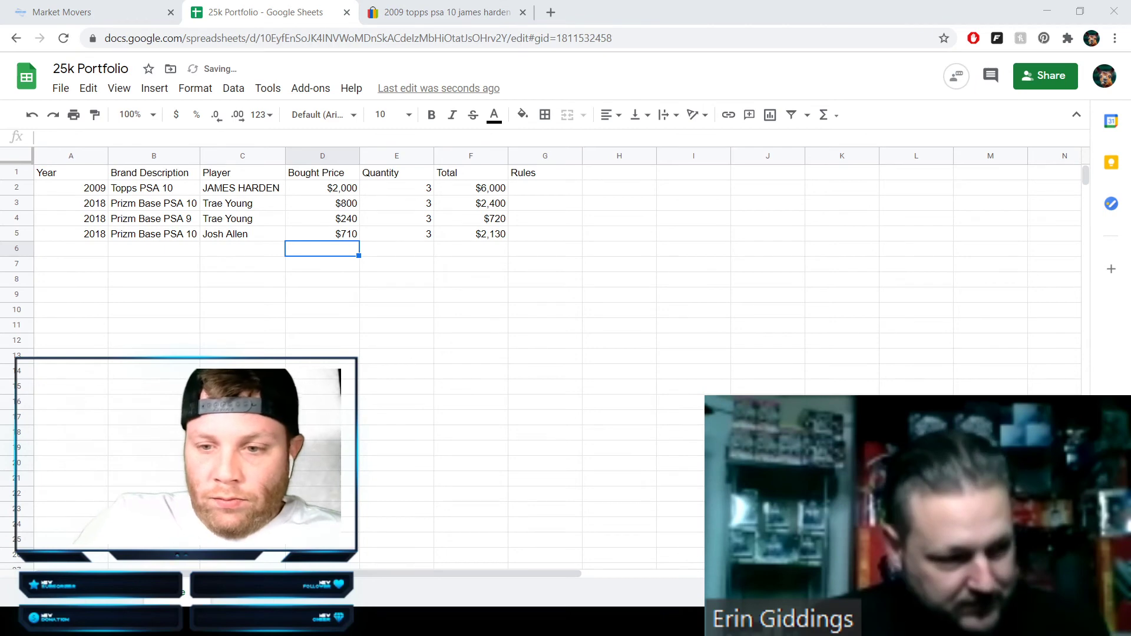
- Start a card entry in row 6 with year 2018 and brand description "Prizm Base PSA 10"
click(603, 575)
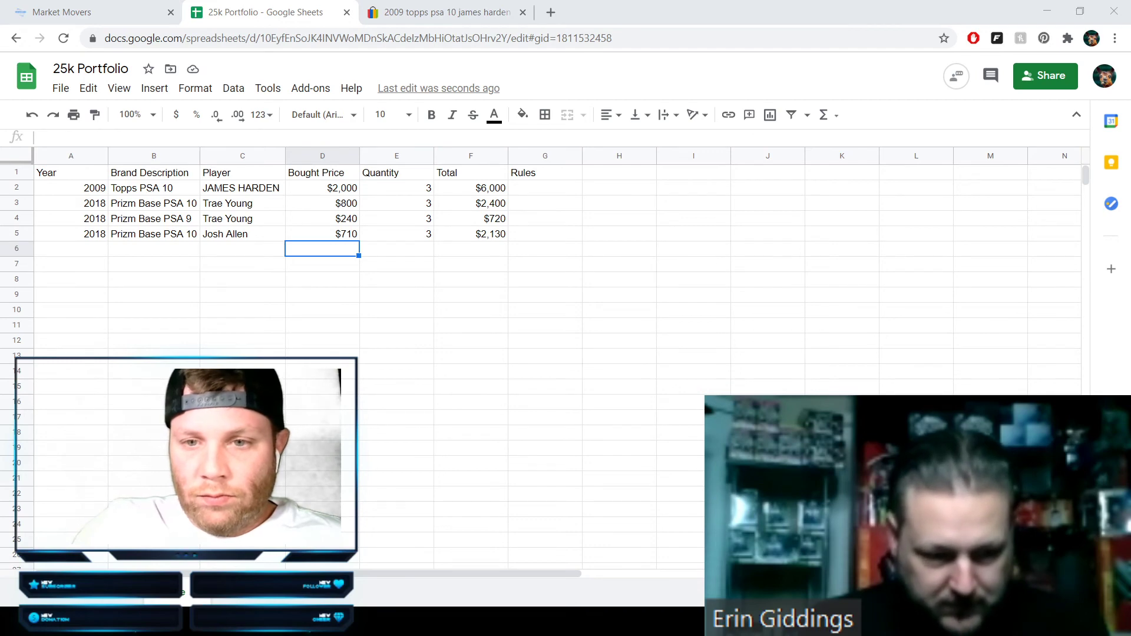
click(82, 253)
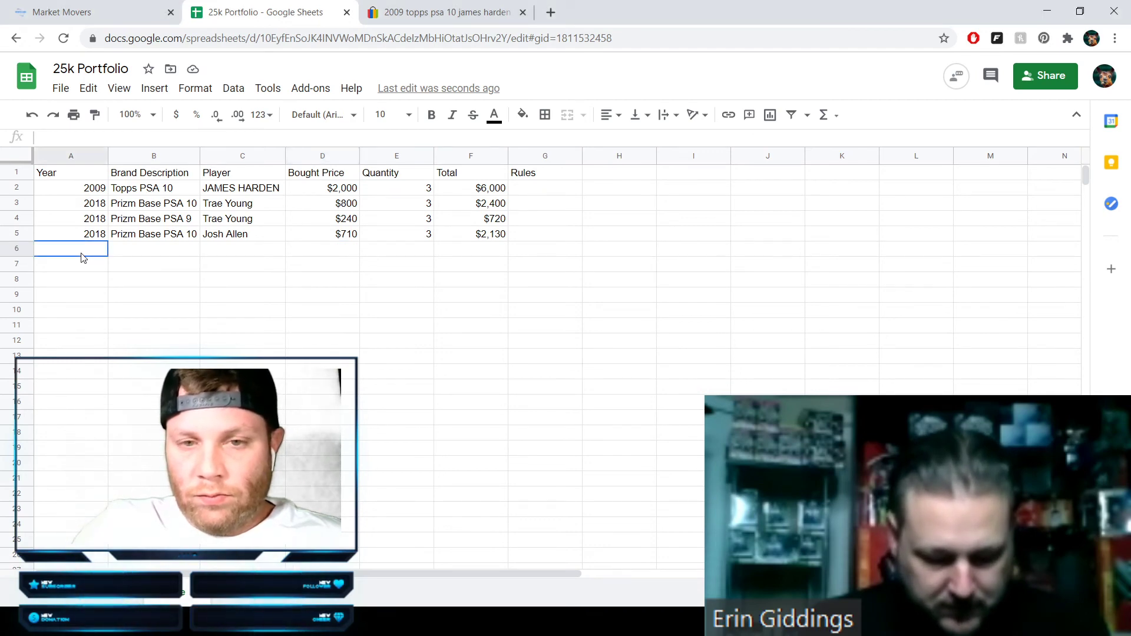
text(20)
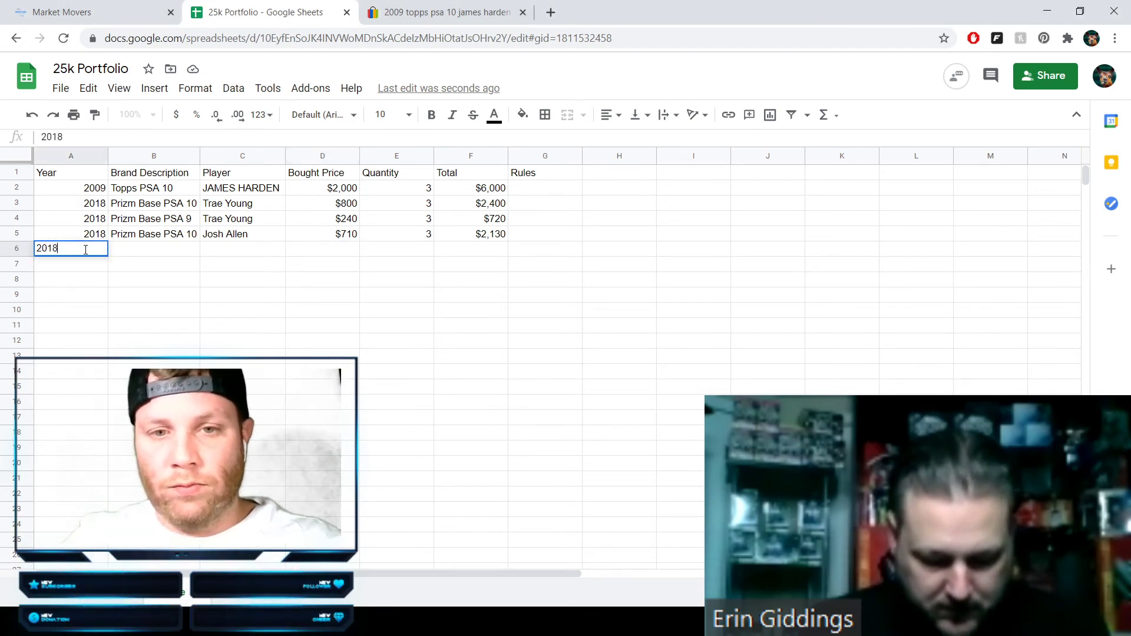
text(18)
key(Tab)
text(Prizm)
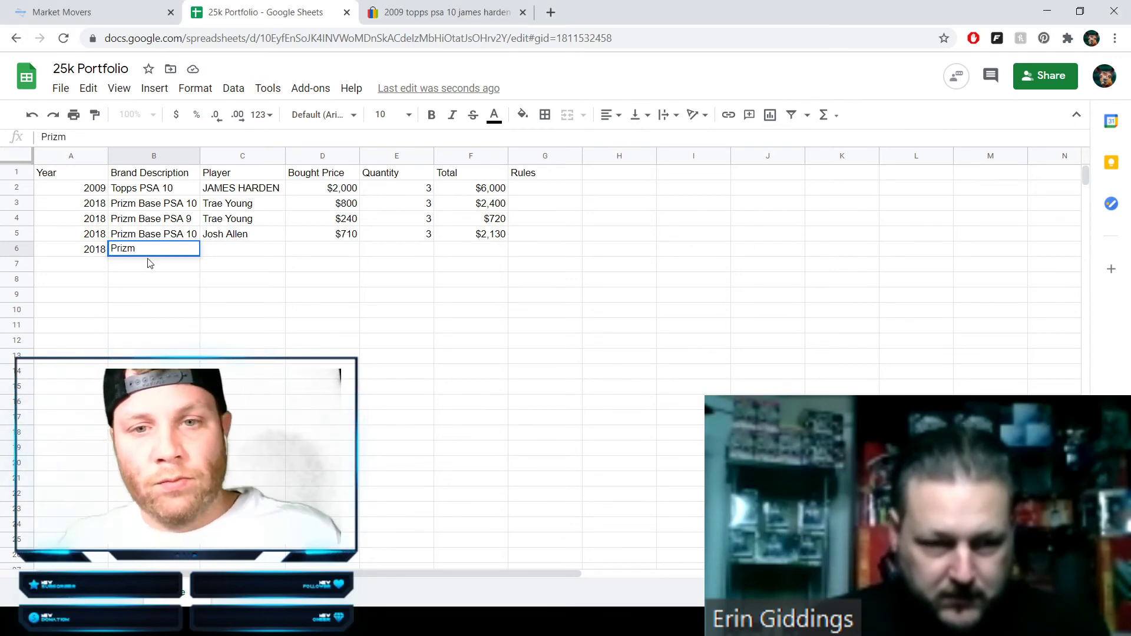
text(Base)
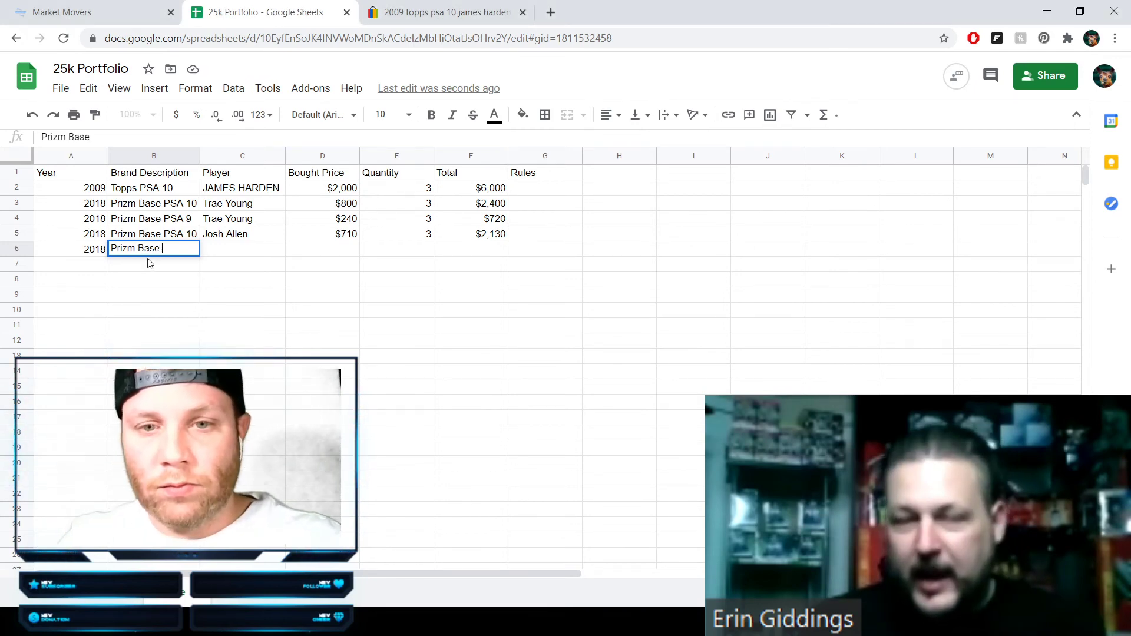
text( PSA 10)
key(Tab)
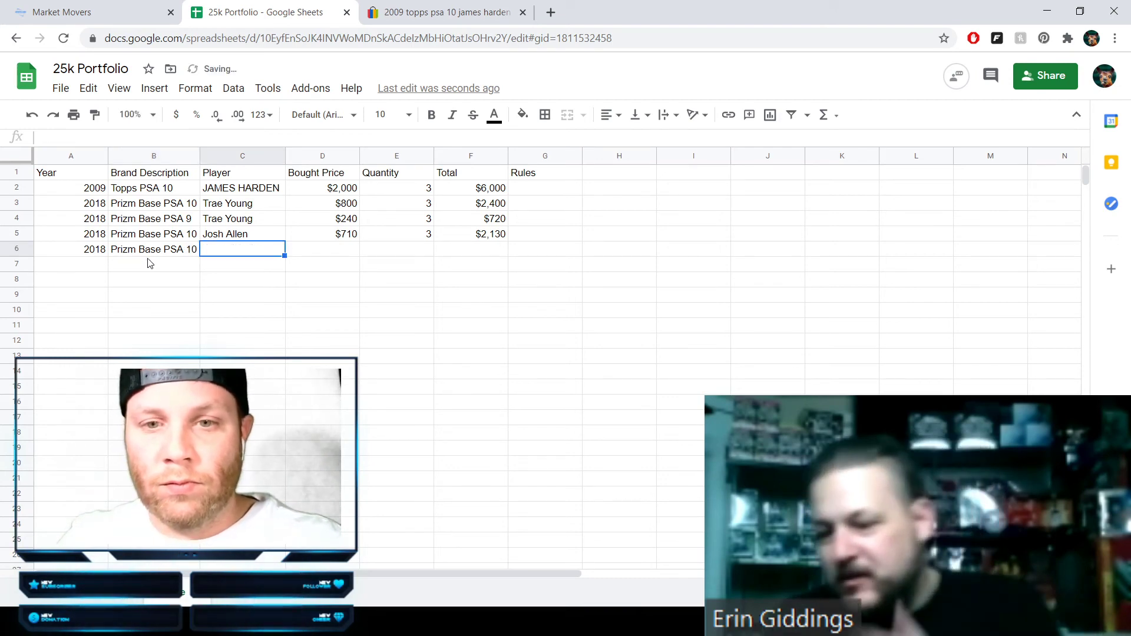
- Enter a bought price of $1,763 for the card in row 6, leaving its player blank
key(Tab)
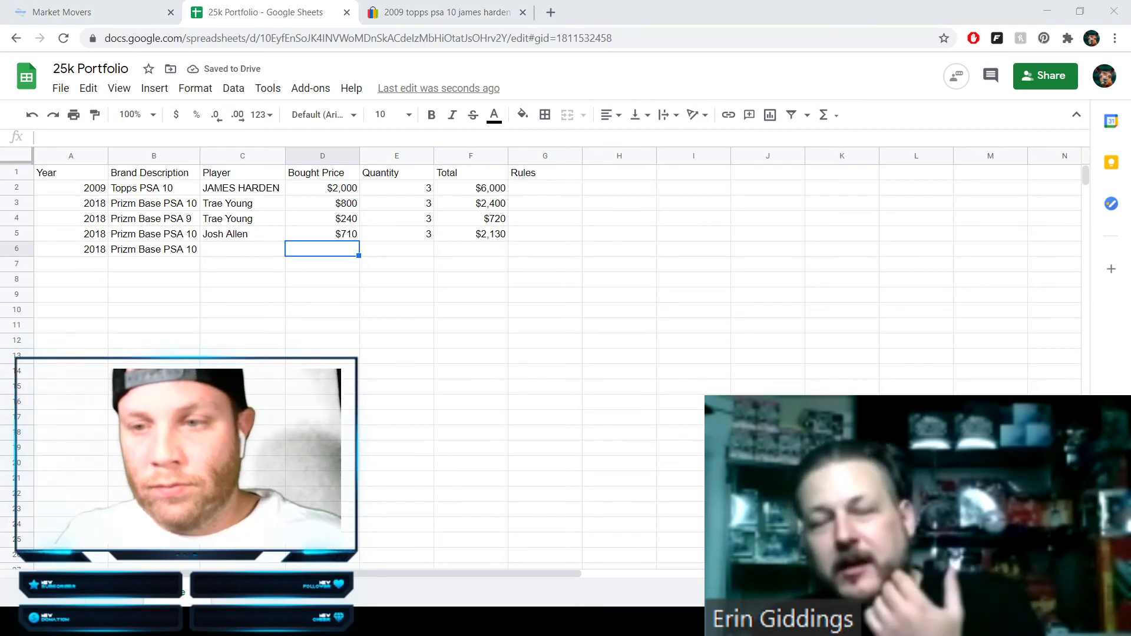
key(alt+Tab)
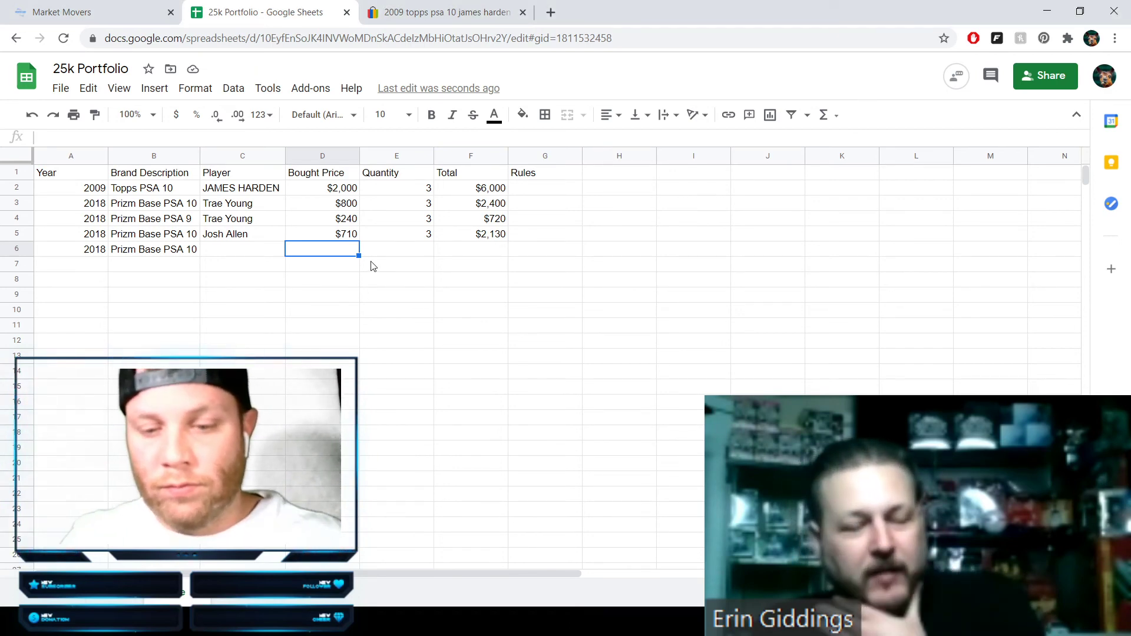
text($1,76)
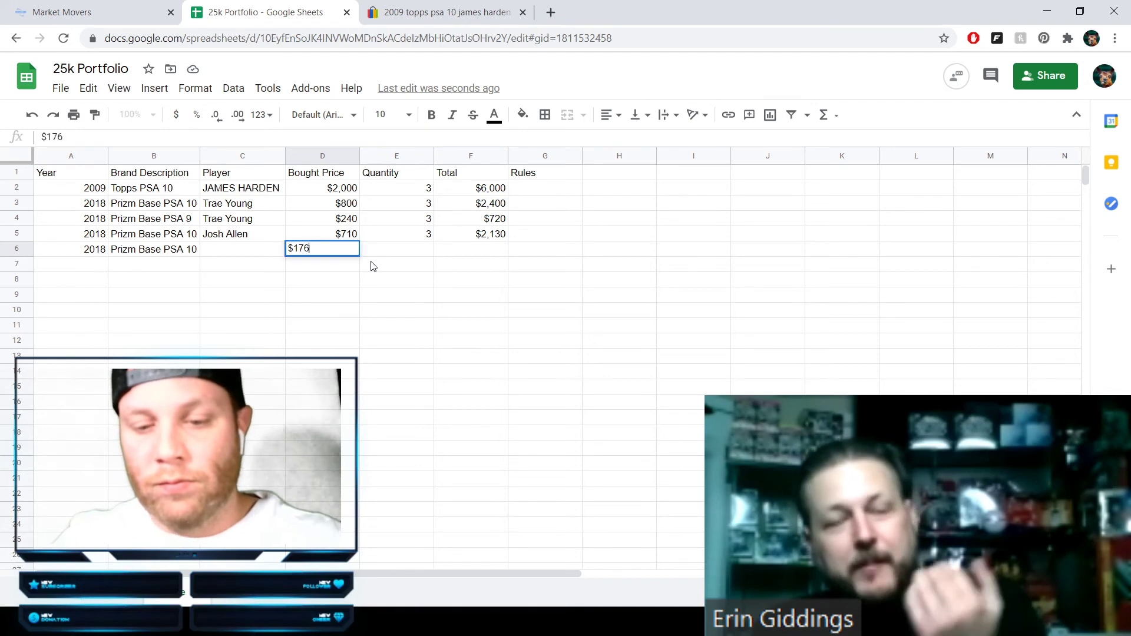
text(3)
key(Tab)
- Give the row 6 card a quantity of 3 and a total of $5,290
text(3)
key(Tab)
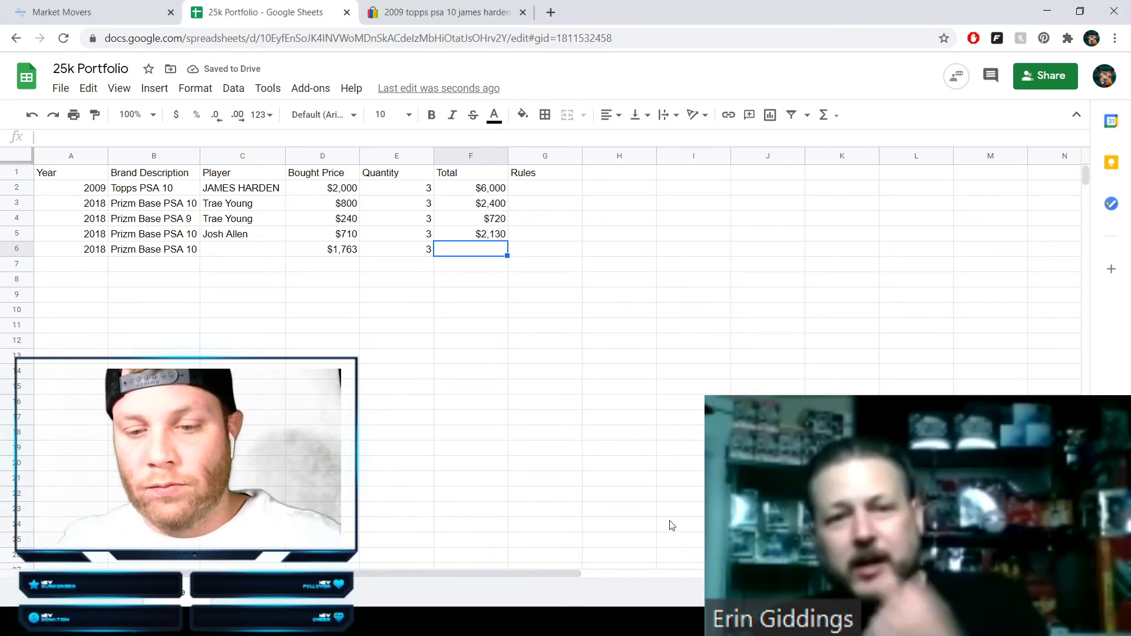
text($5,29)
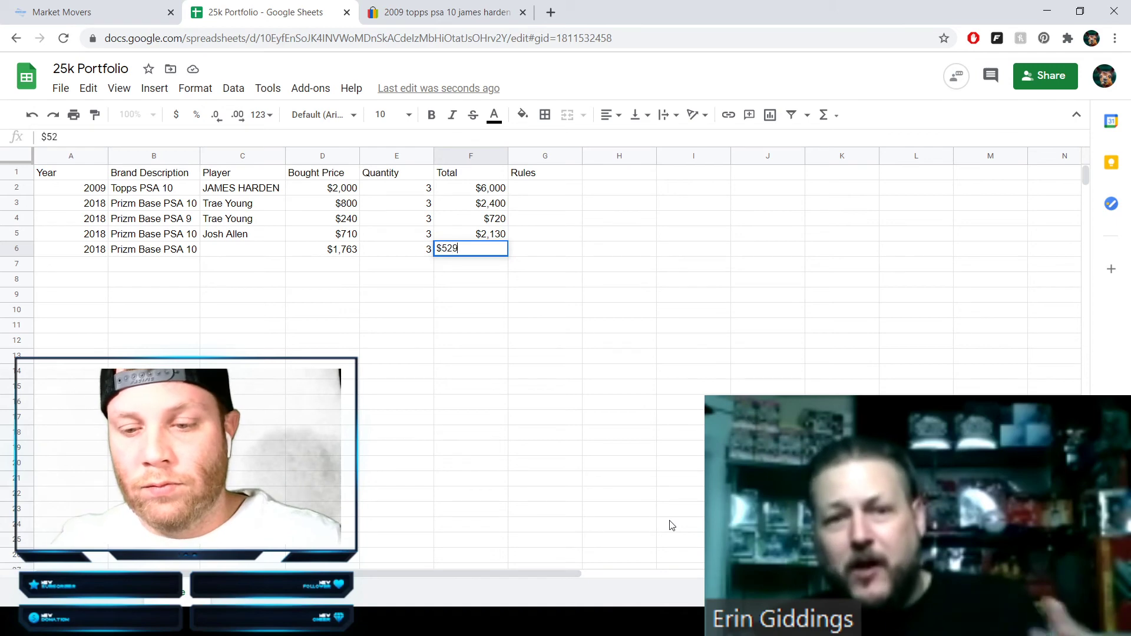
text(0)
key(Tab)
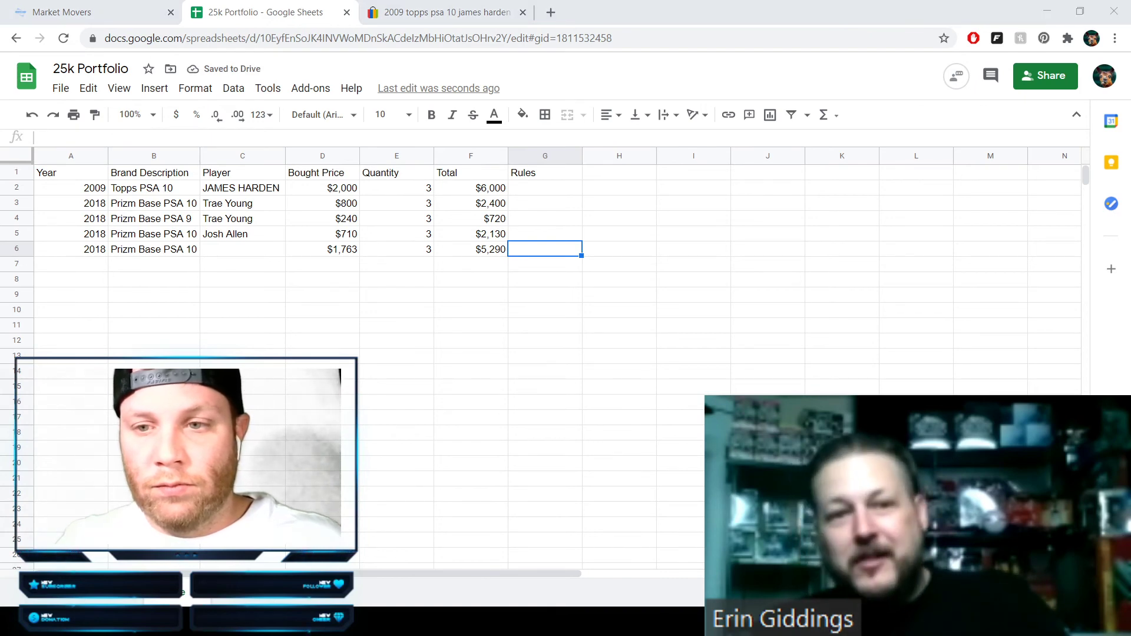
- Start a card entry in row 7 with year 2007 and brand description "Topps Base PSA 9"
click(92, 265)
text(2007)
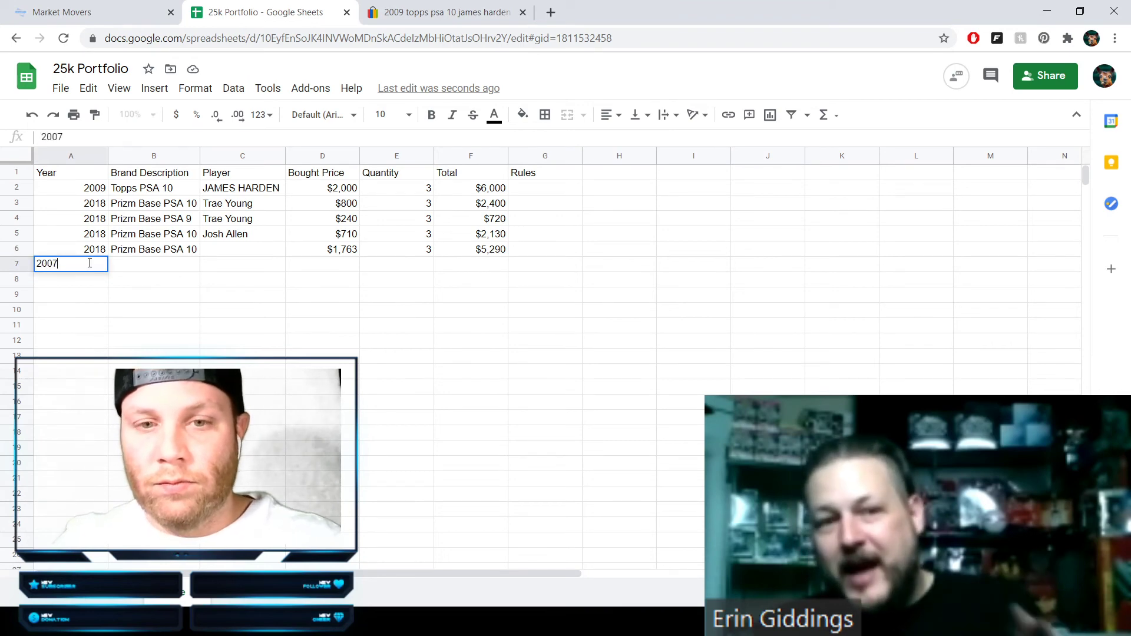
key(Tab)
text(Topps )
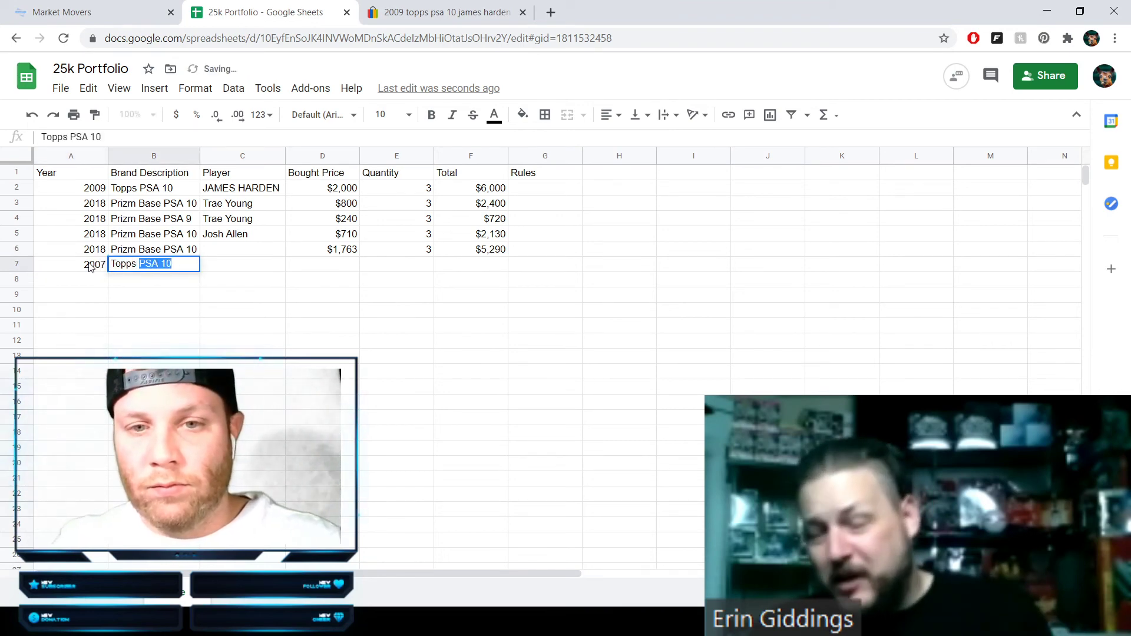
text(Base)
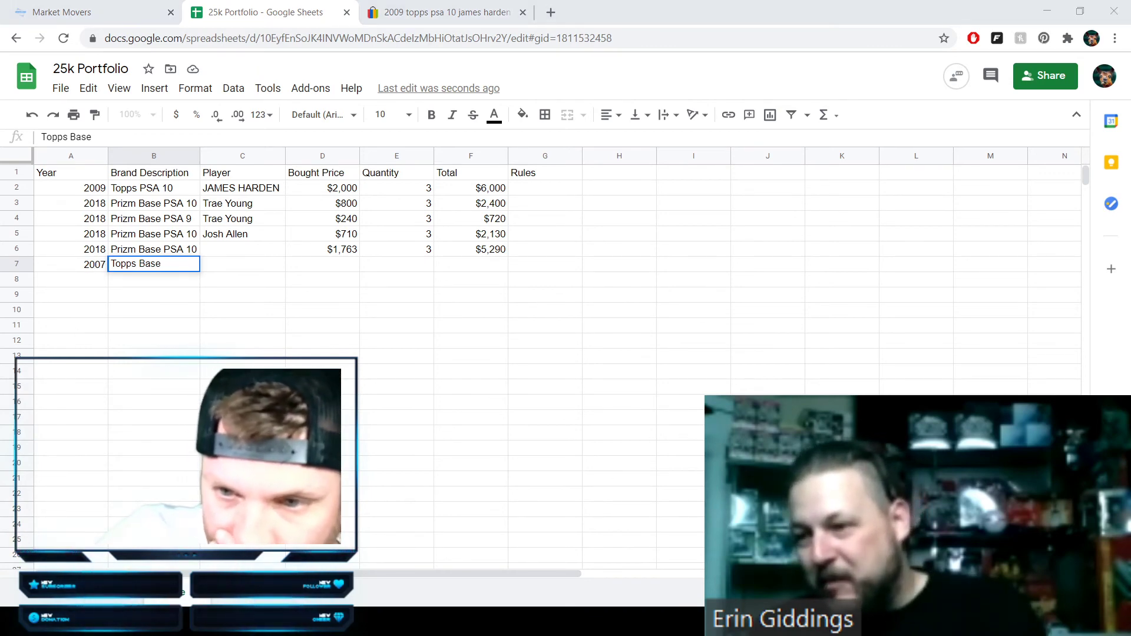
key(alt+Tab)
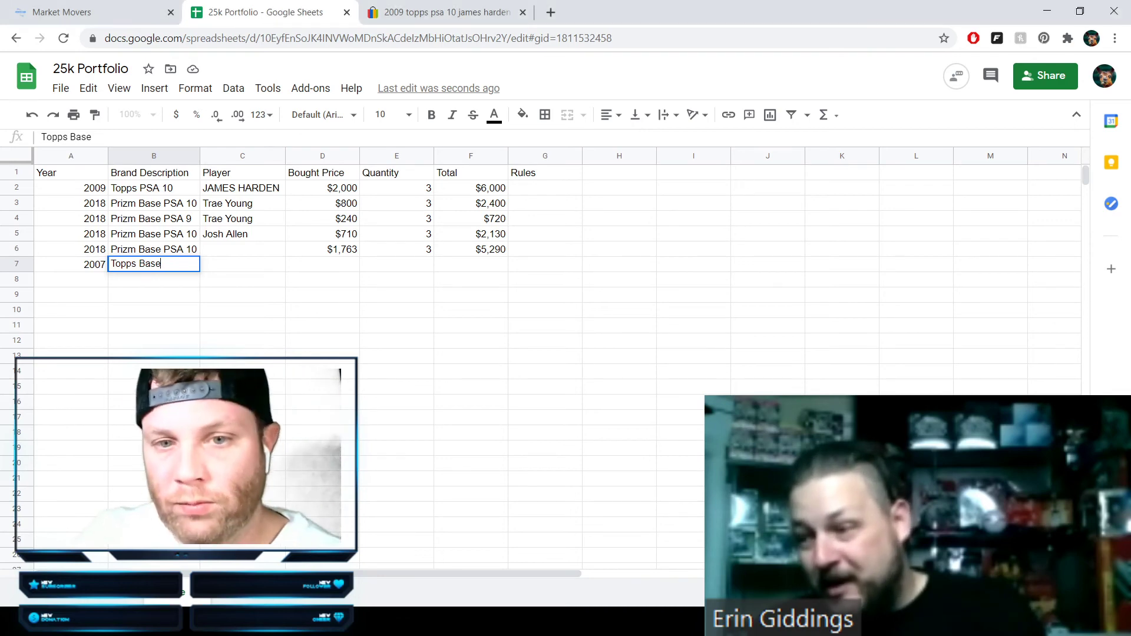
text(PSA 9)
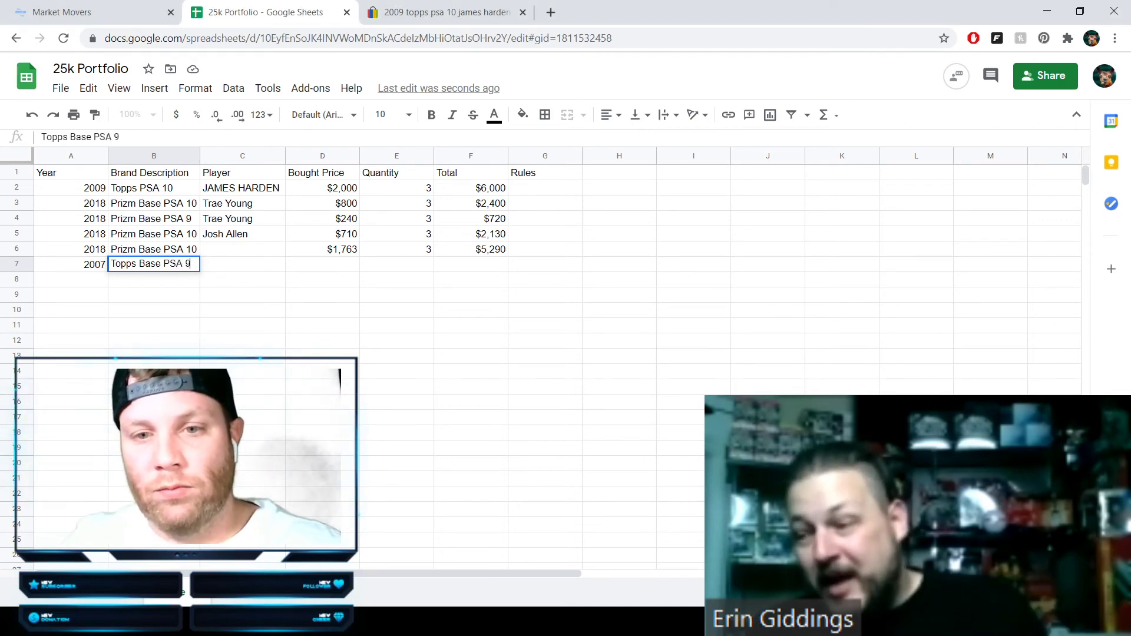
key(Tab)
- Enter a bought price of $1,250 for the 2007 Topps card in row 7
click(322, 264)
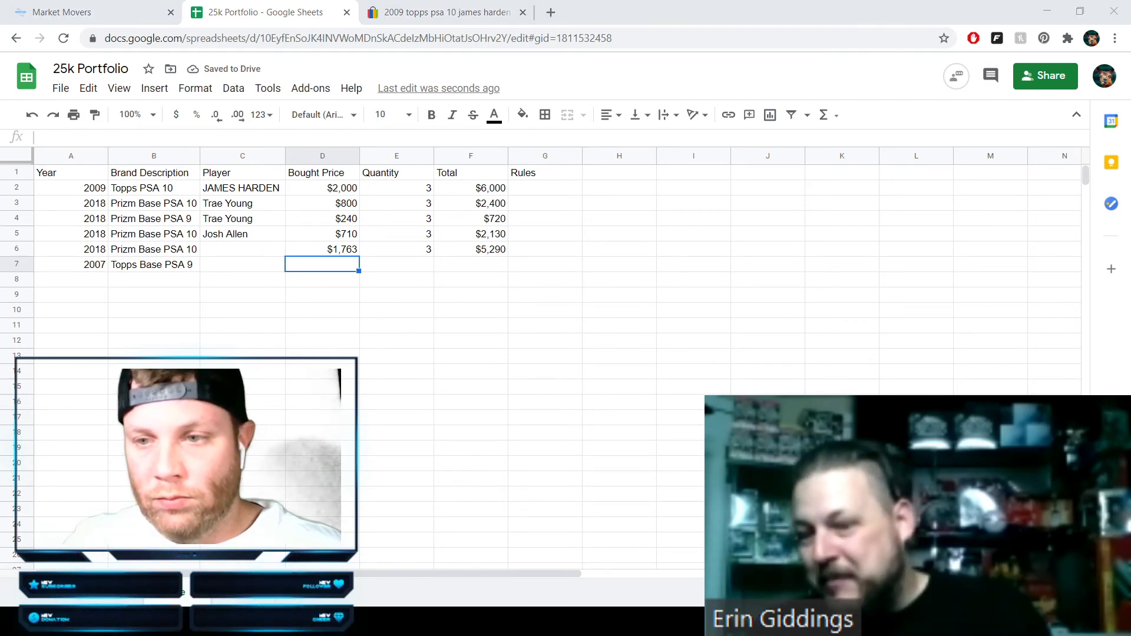
text($1250)
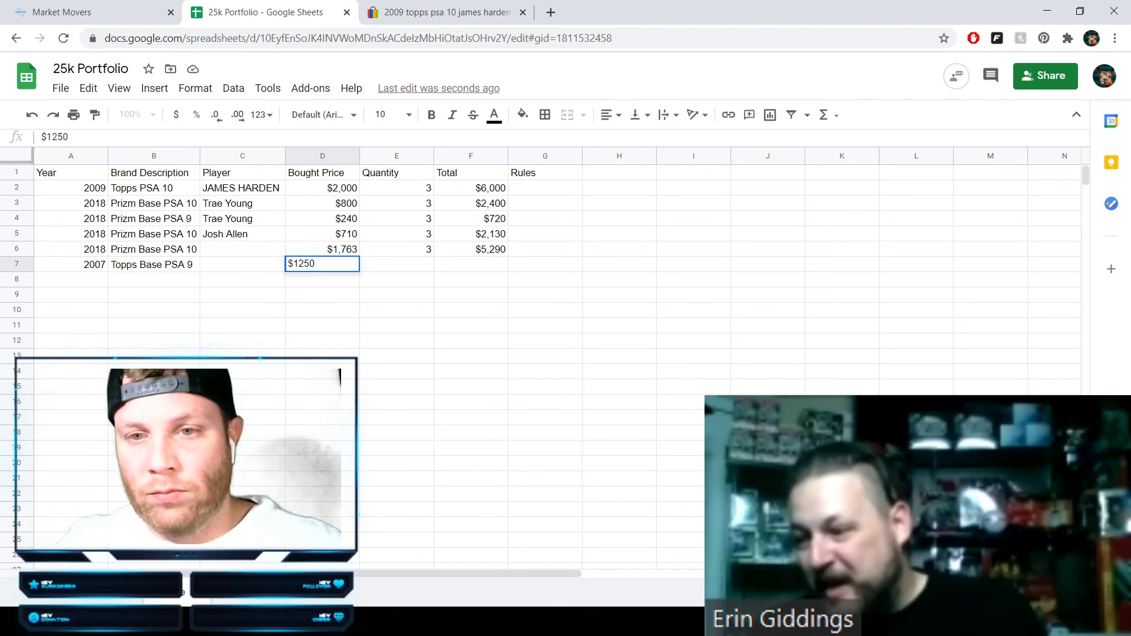
key(Tab)
- Give the 2007 Topps card a quantity of 3 and a total of $3,750
text(3)
key(Tab)
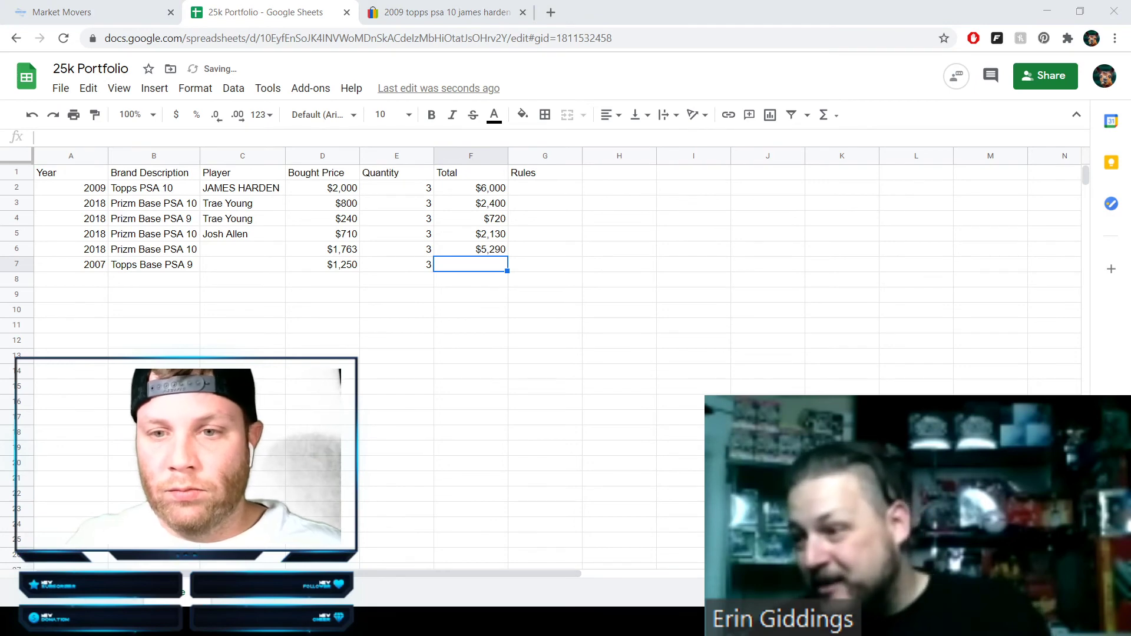
text($3750)
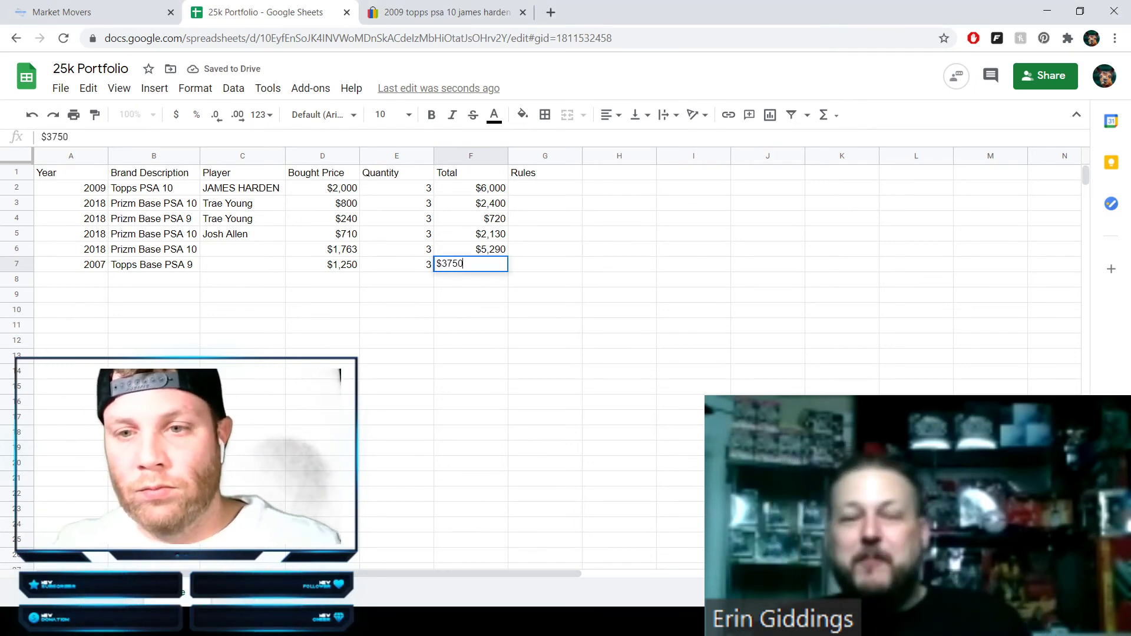
key(Return)
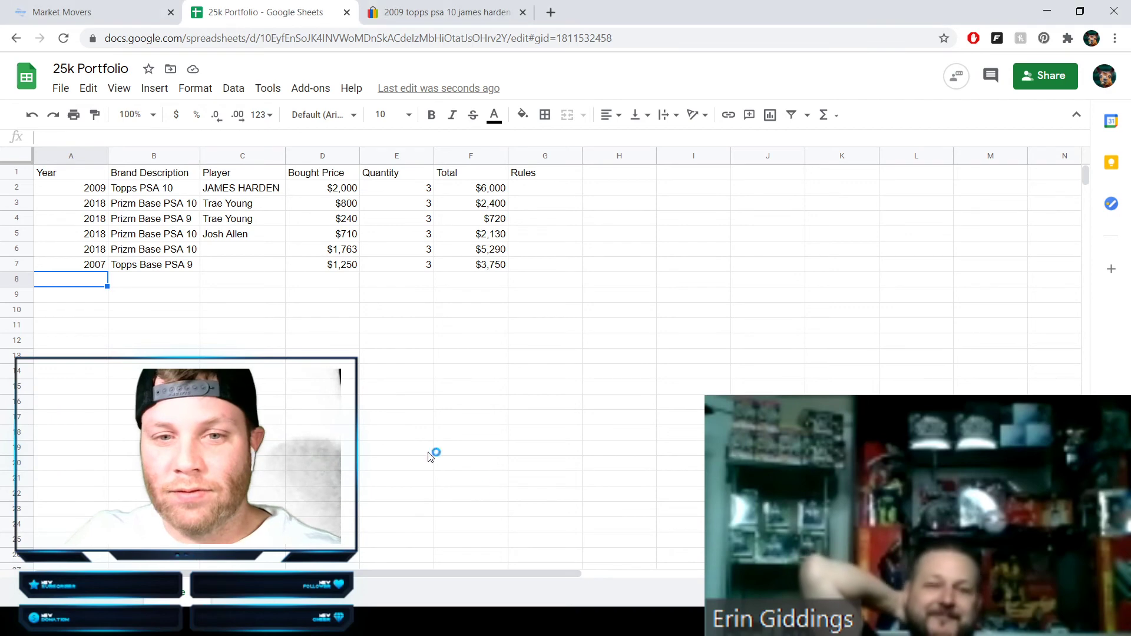
- Start a card entry in row 8 with year 2012 and brand description "Prizm Base Psa 10"
text(2102)
key(Tab)
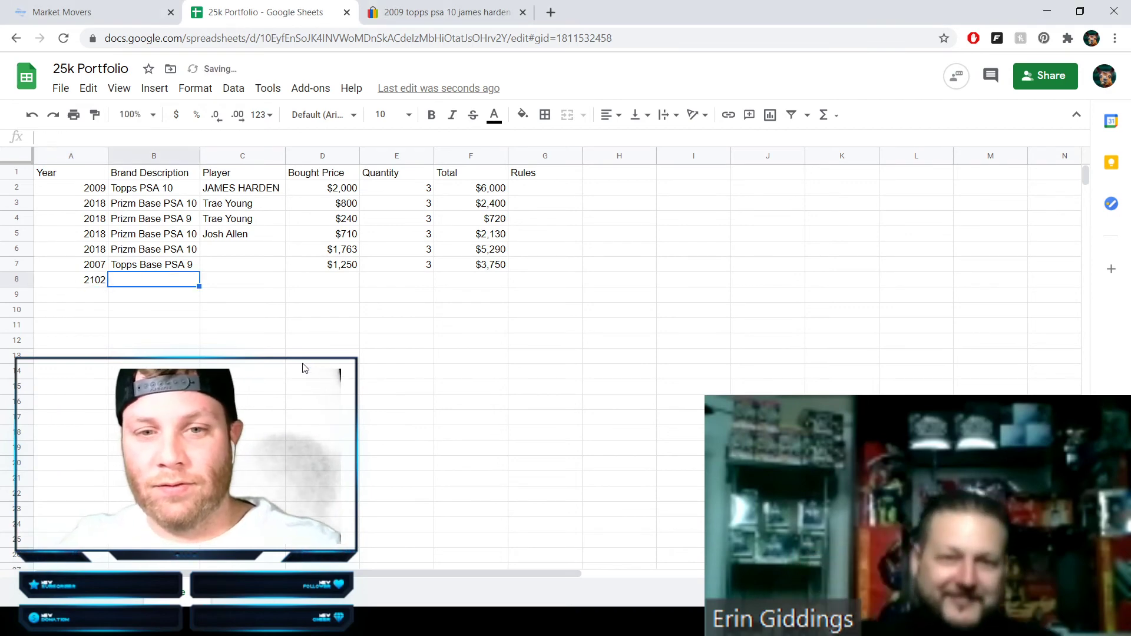
key(Left)
text(2012)
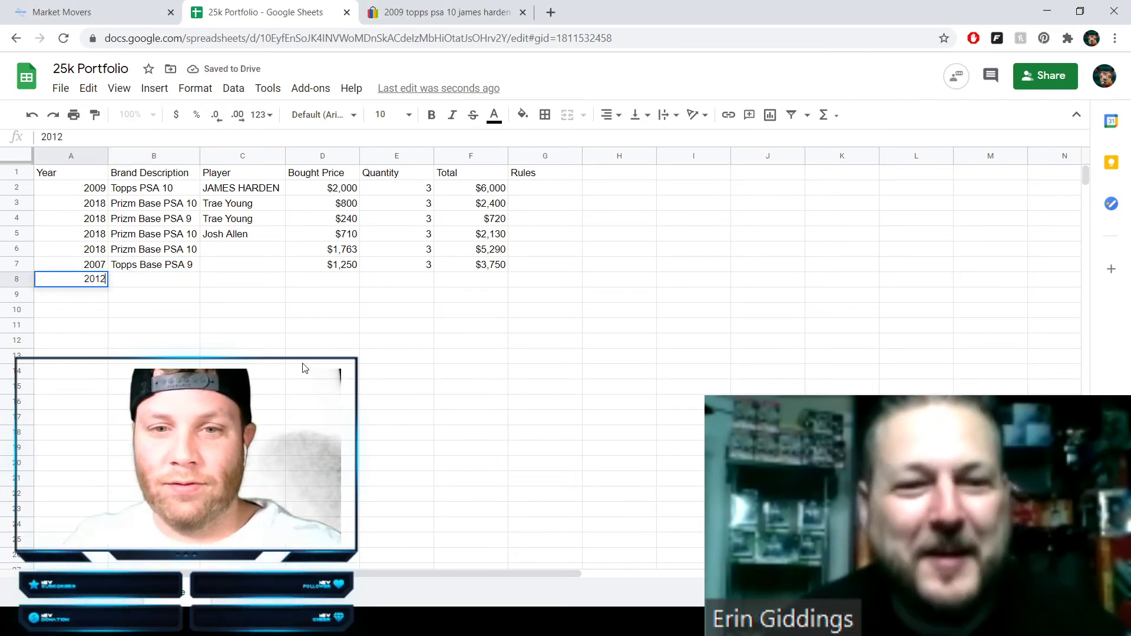
key(Tab)
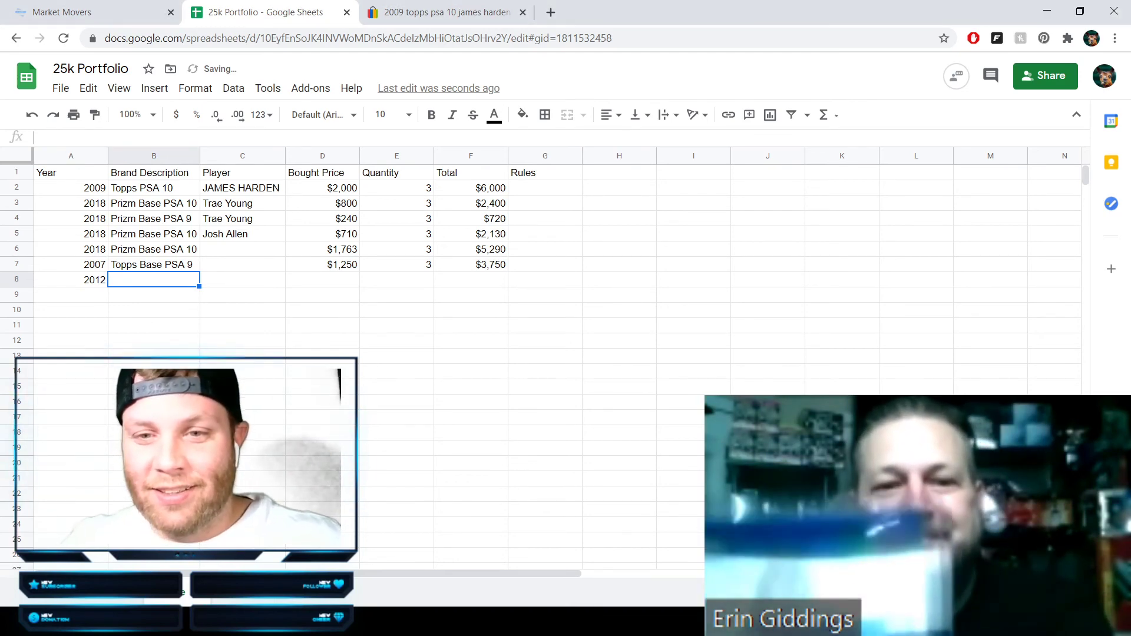
text(Pri)
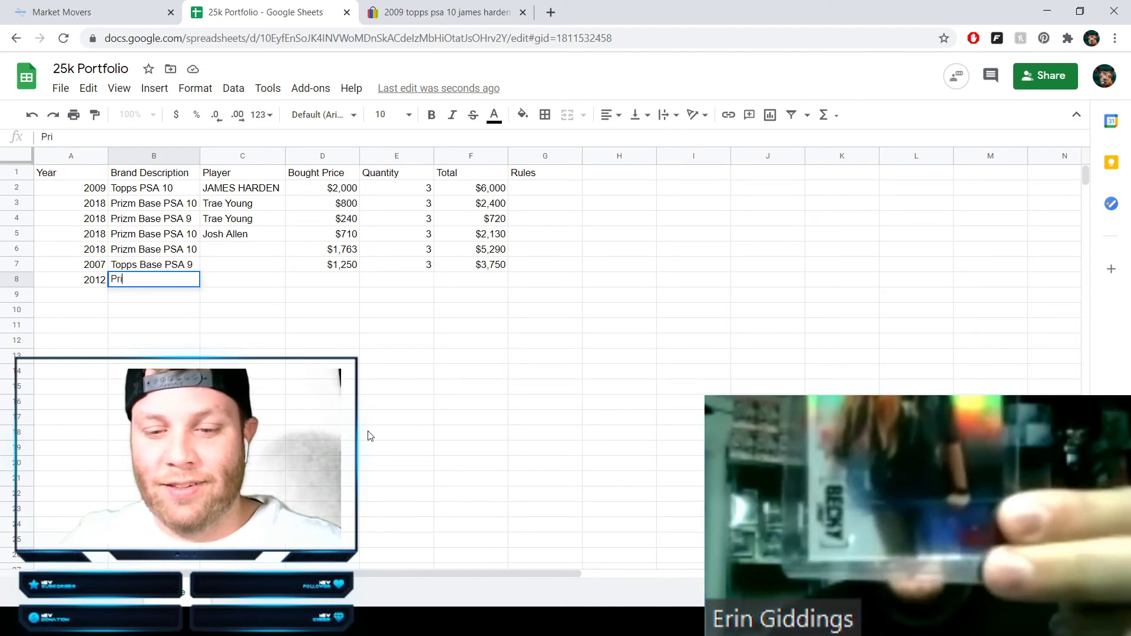
text(zm Base)
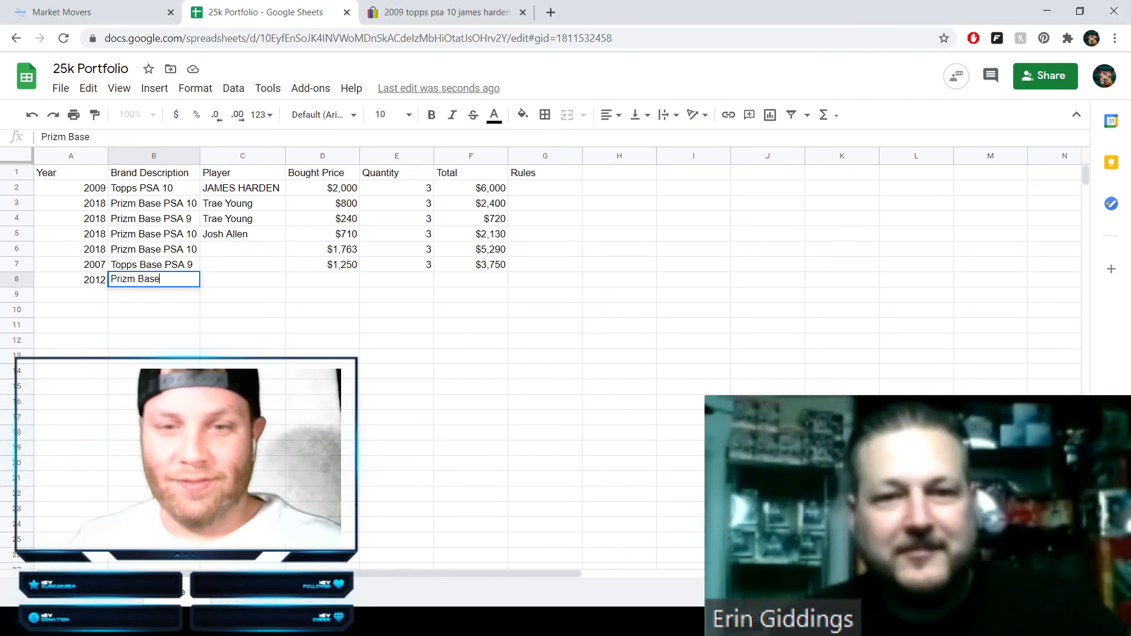
text(Psa 10)
key(Tab)
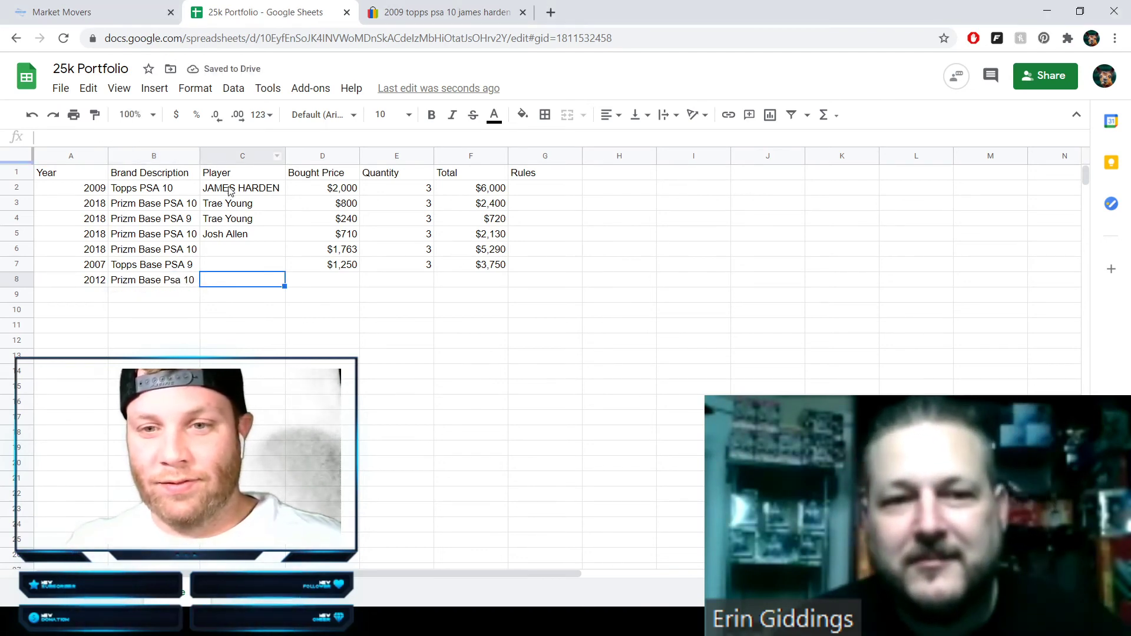
- Enter a bought price of $865 for the 2012 Prizm card in row 8
click(324, 283)
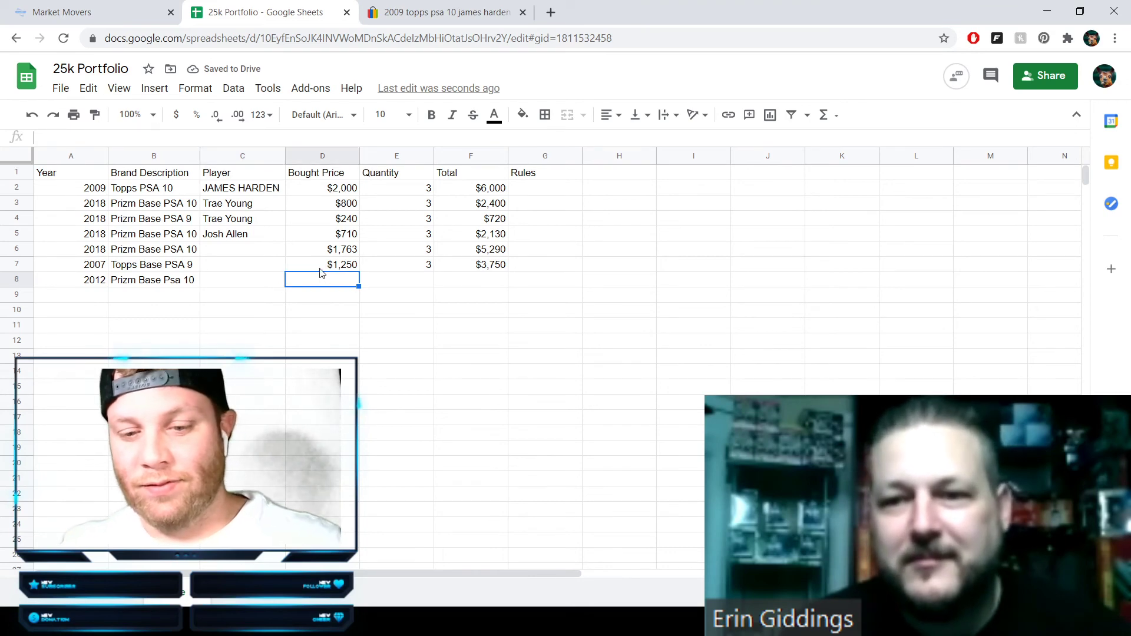
text($6)
text(865)
key(Tab)
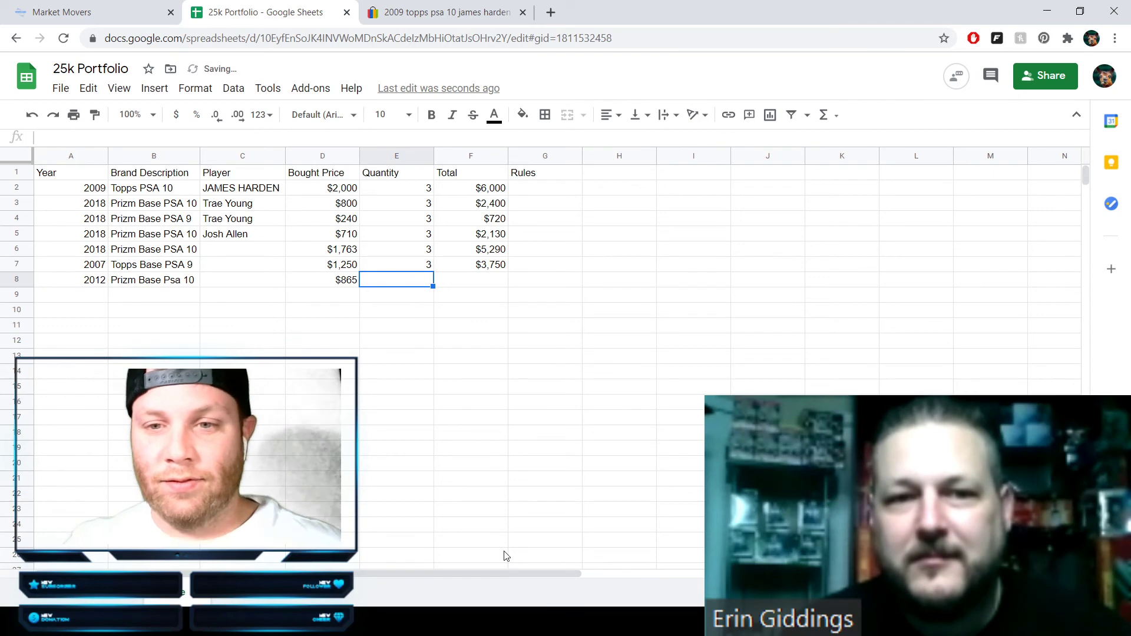
- Give the 2012 Prizm card a quantity of 3 and a total of $2,595
text(3)
key(Tab)
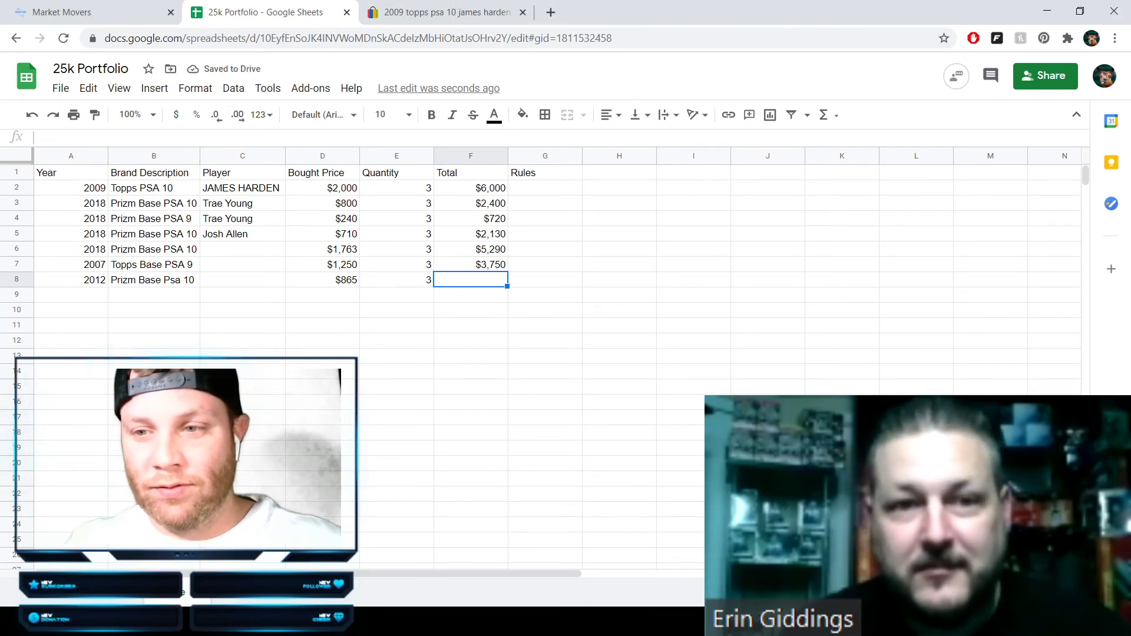
text($2,)
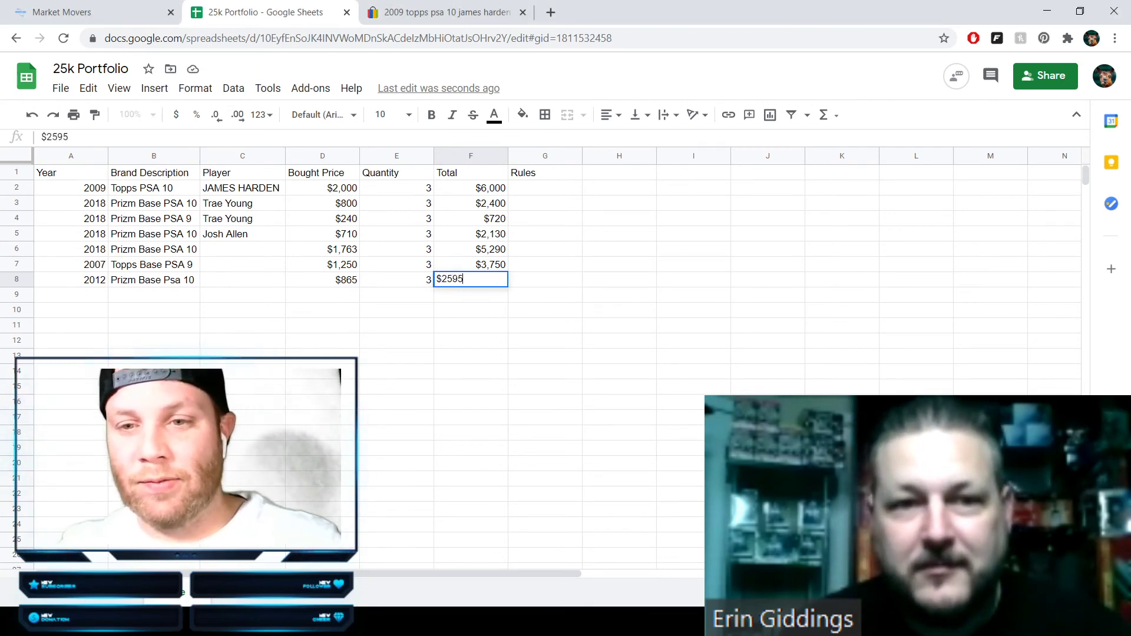
text(595)
key(Return)
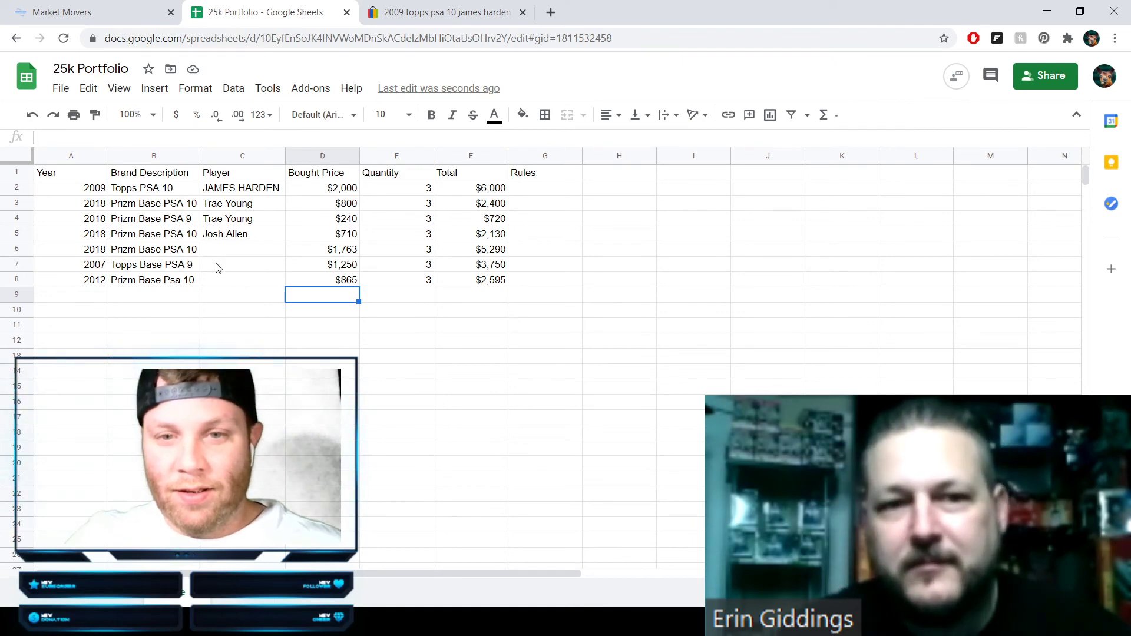
- Enter Luka Doncic as the player for the 2018 Prizm Base PSA 10 card in row 6
click(243, 249)
text(L)
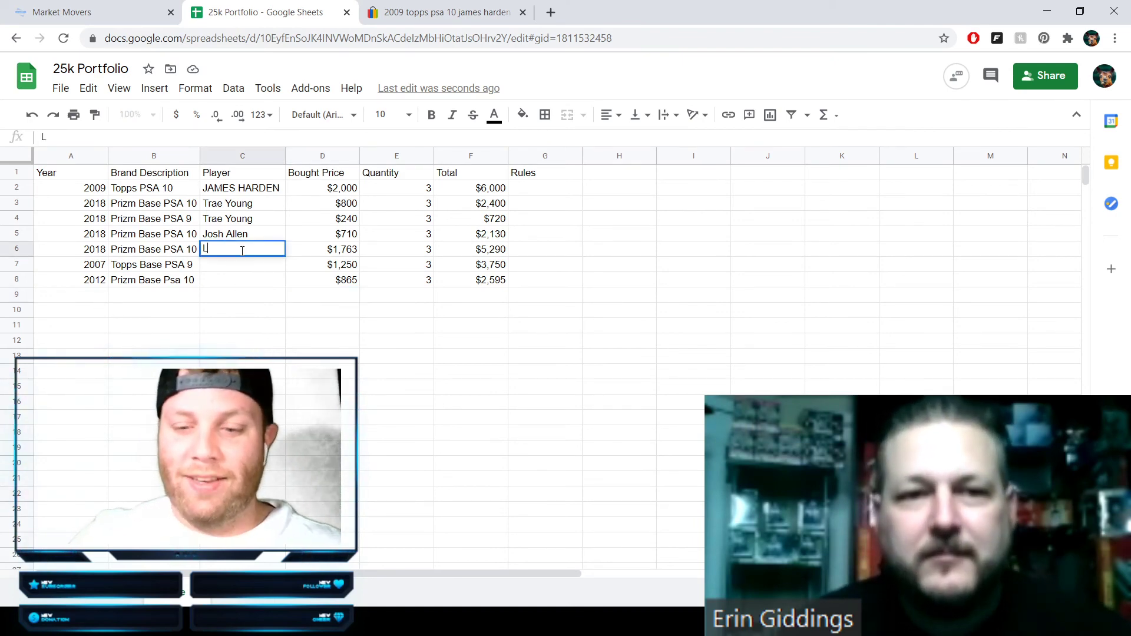
text(uka Doncic)
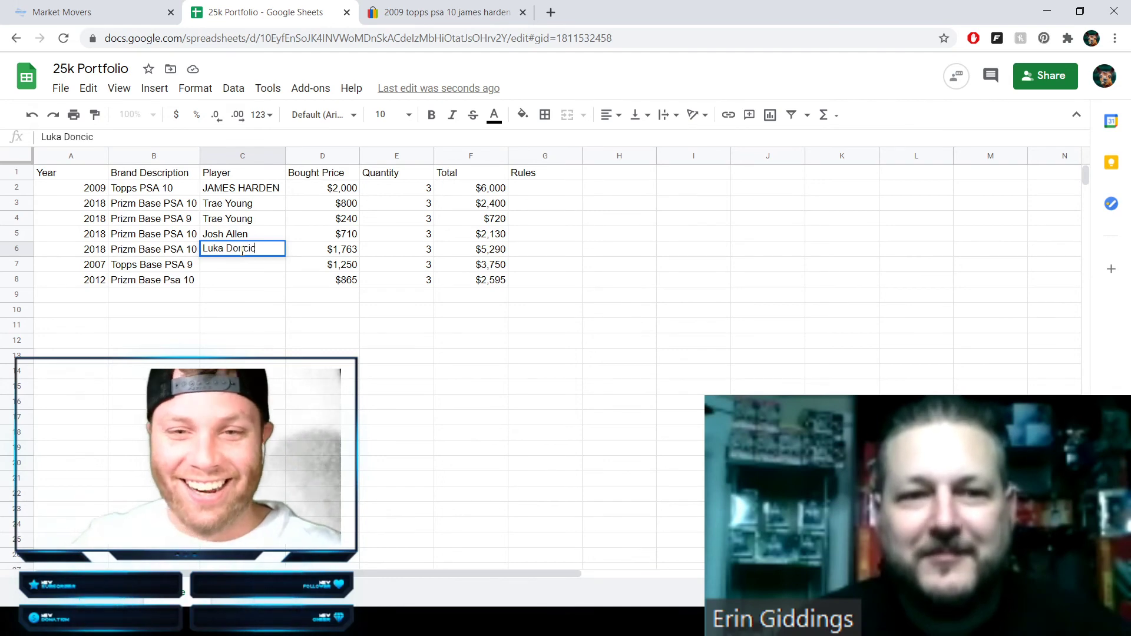
click(242, 294)
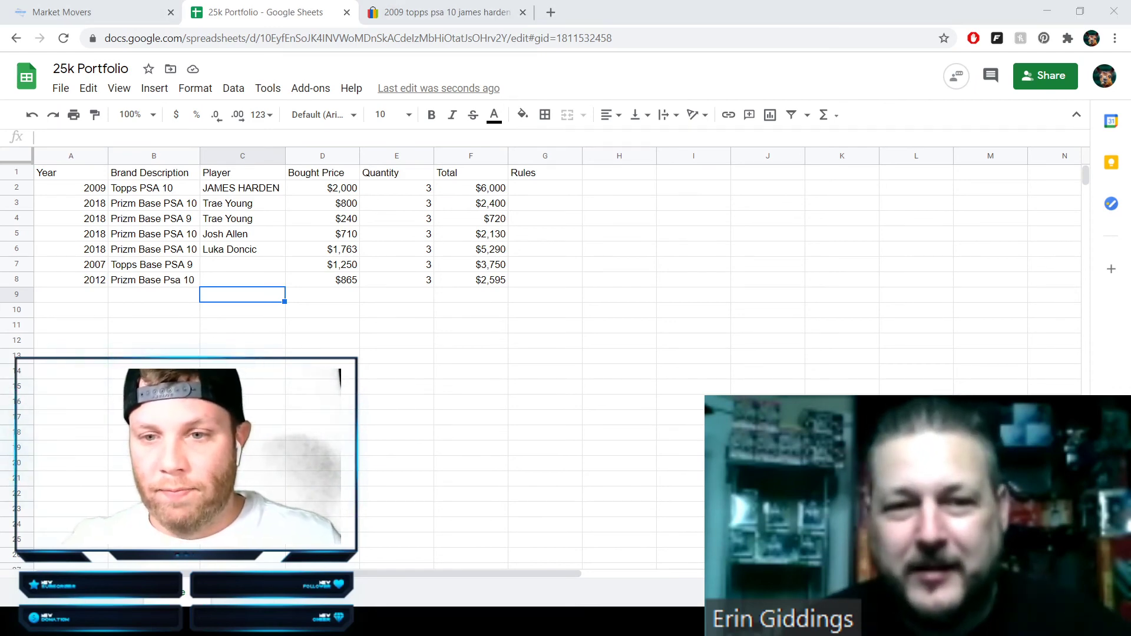
- Start a card entry in row 9 with year 2003 and brand description "Topps Base PSA 9"
click(95, 302)
text(2003)
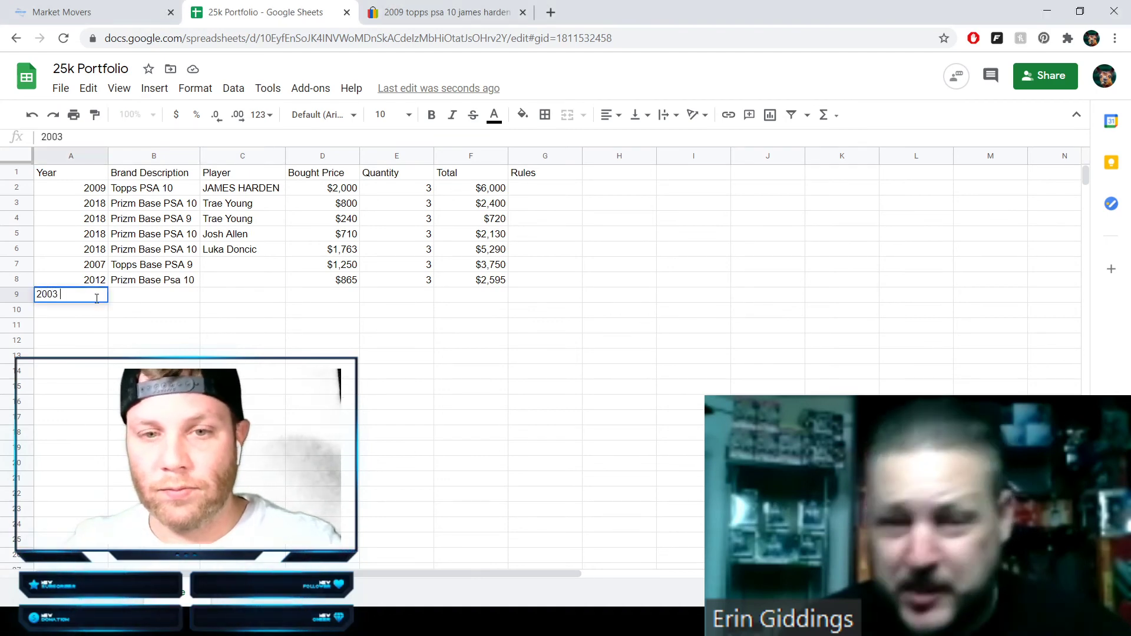
key(Tab)
text(Topps)
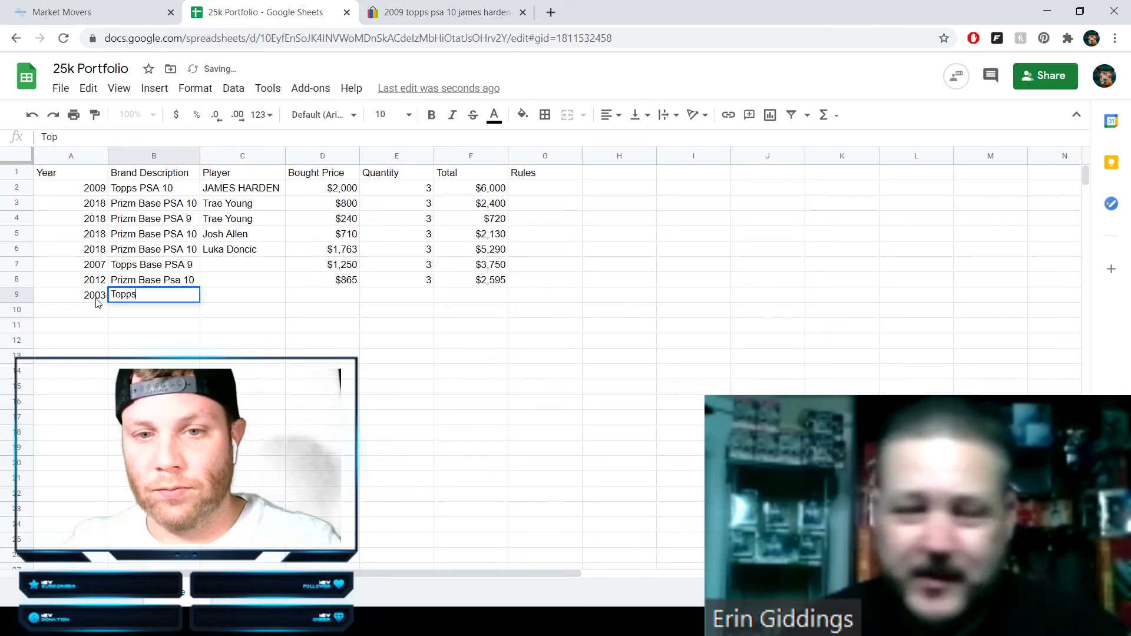
text( Base)
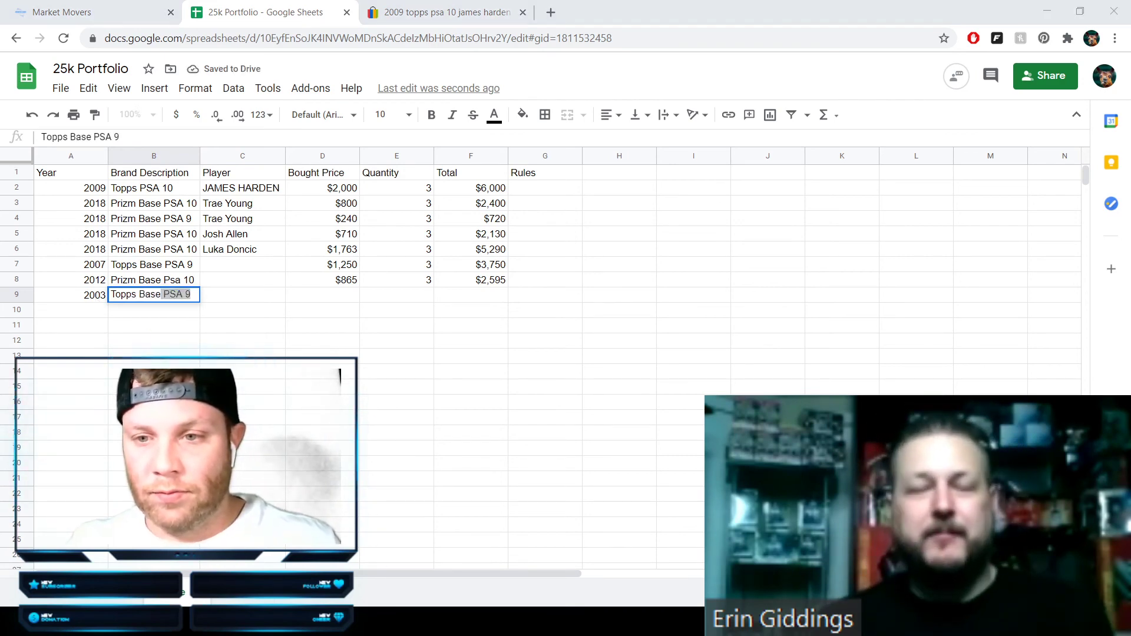
key(alt+Tab)
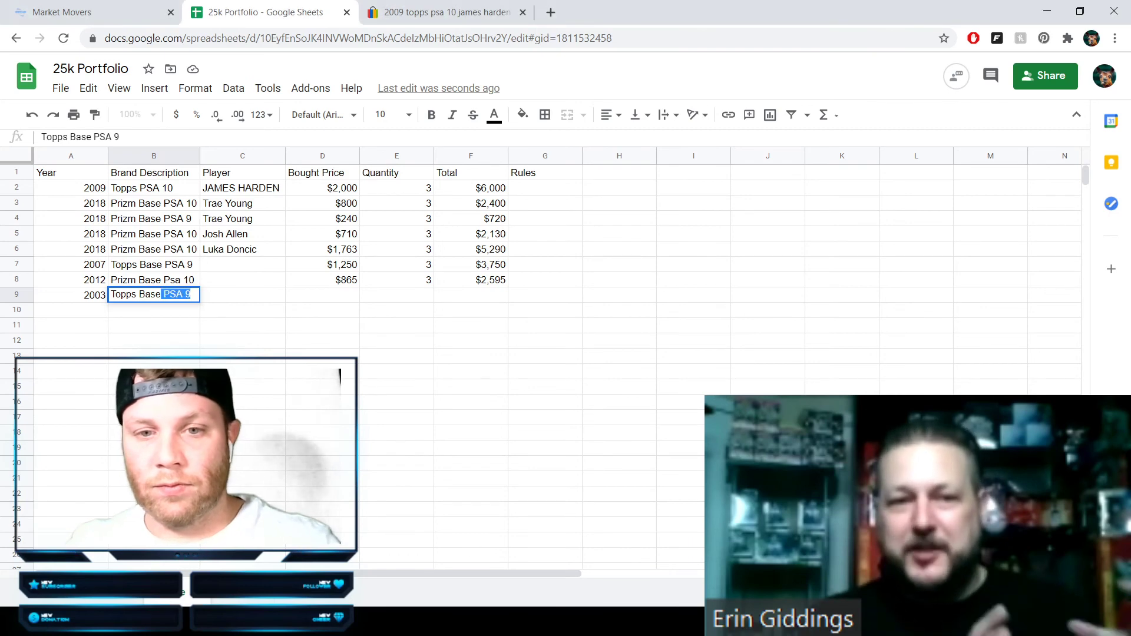
- Change the row 9 card's year to 2005 and its brand description to "Topps Base PSA 10"
click(83, 292)
text(2005)
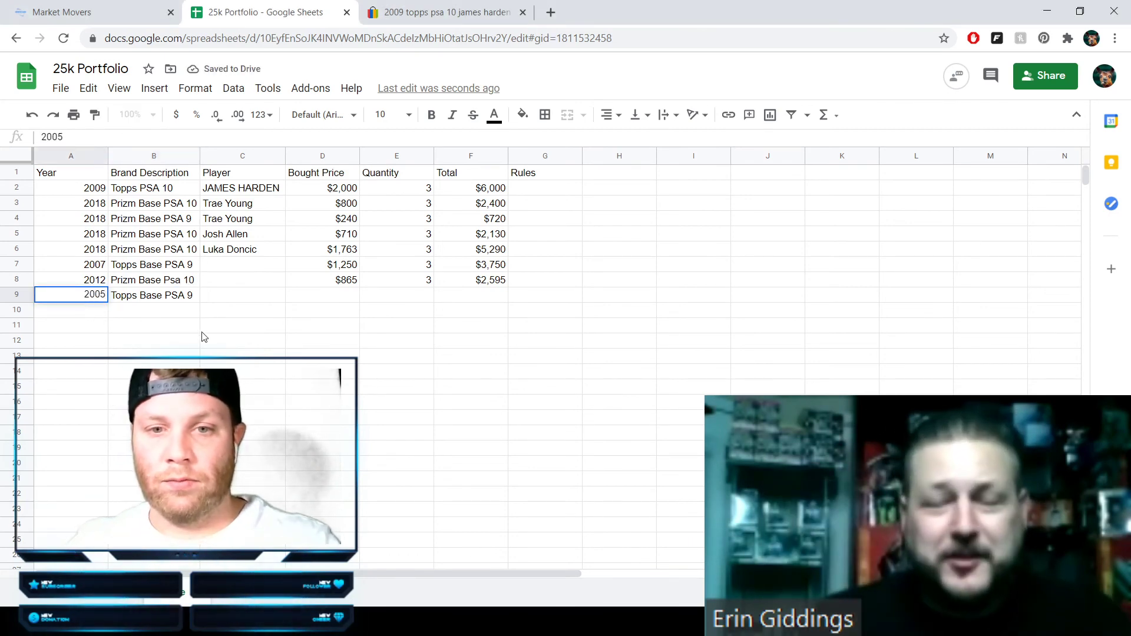
key(alt+Tab)
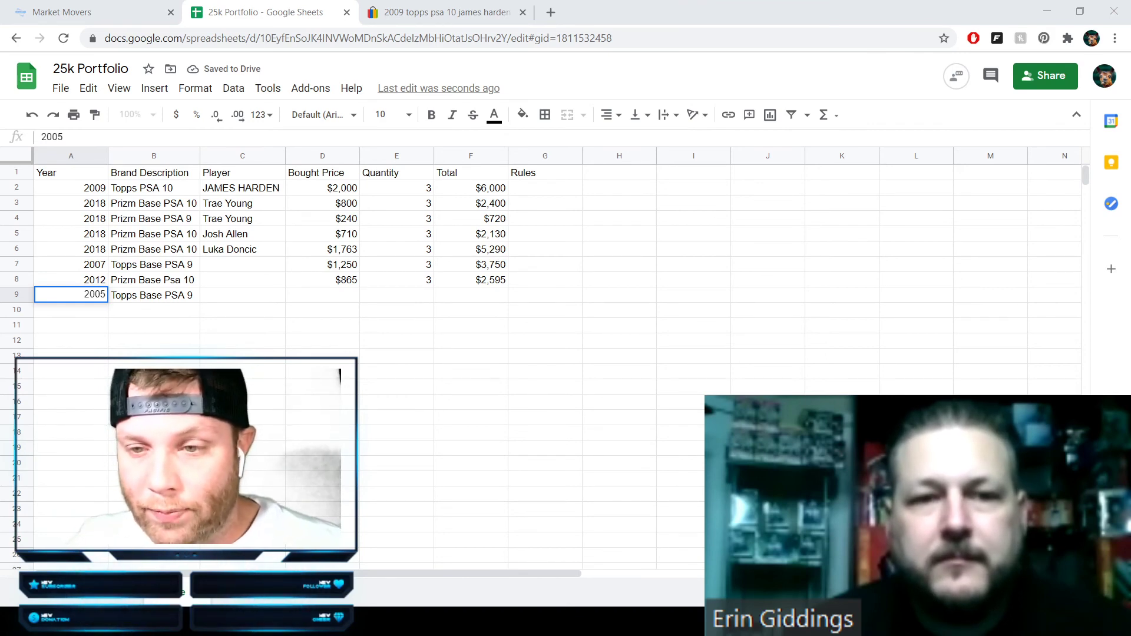
double_click(196, 295)
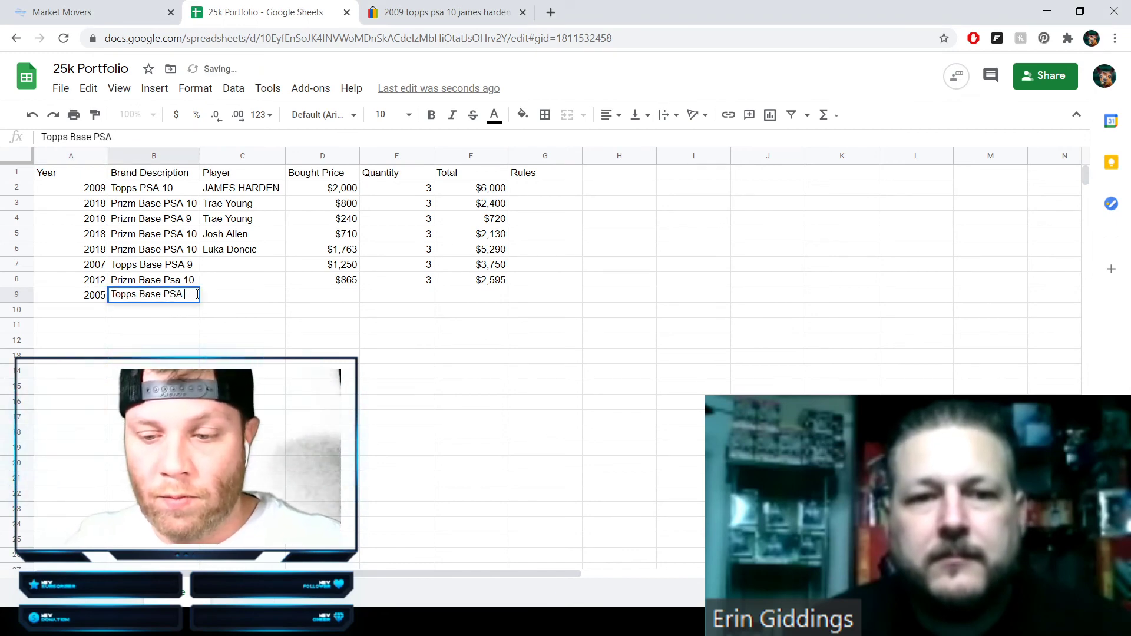
text(10)
key(Tab)
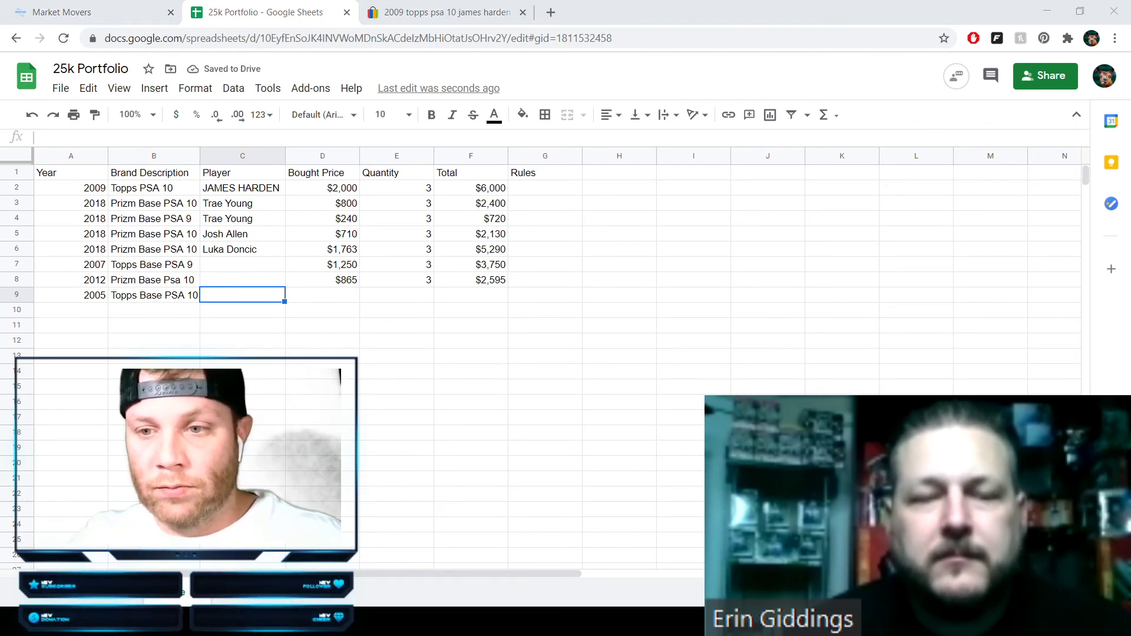
- Enter a bought price of $770 for the 2005 Topps card in row 9
click(337, 295)
text($770)
key(Tab)
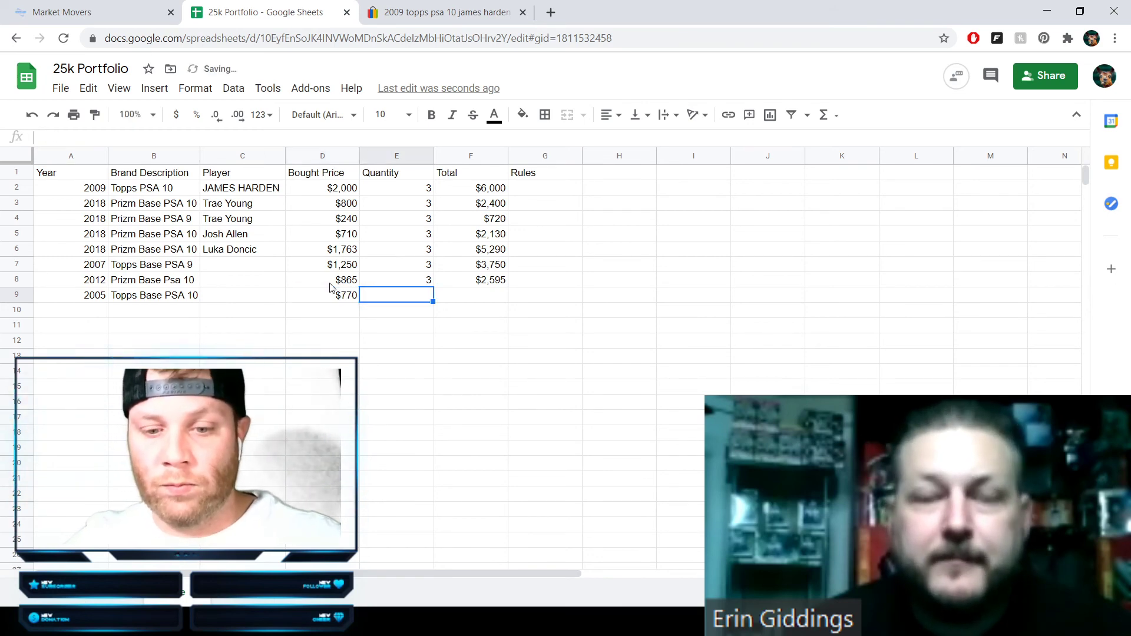
- Give the 2005 Topps card a quantity of 3 and a total of $2,310
text(3)
key(Tab)
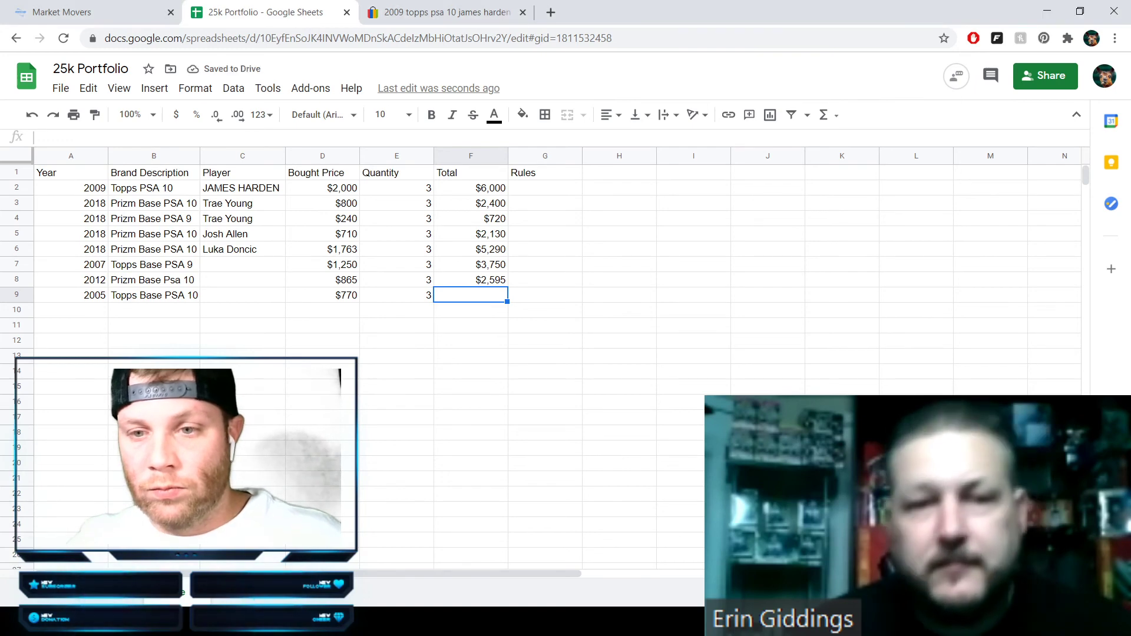
text($2,3)
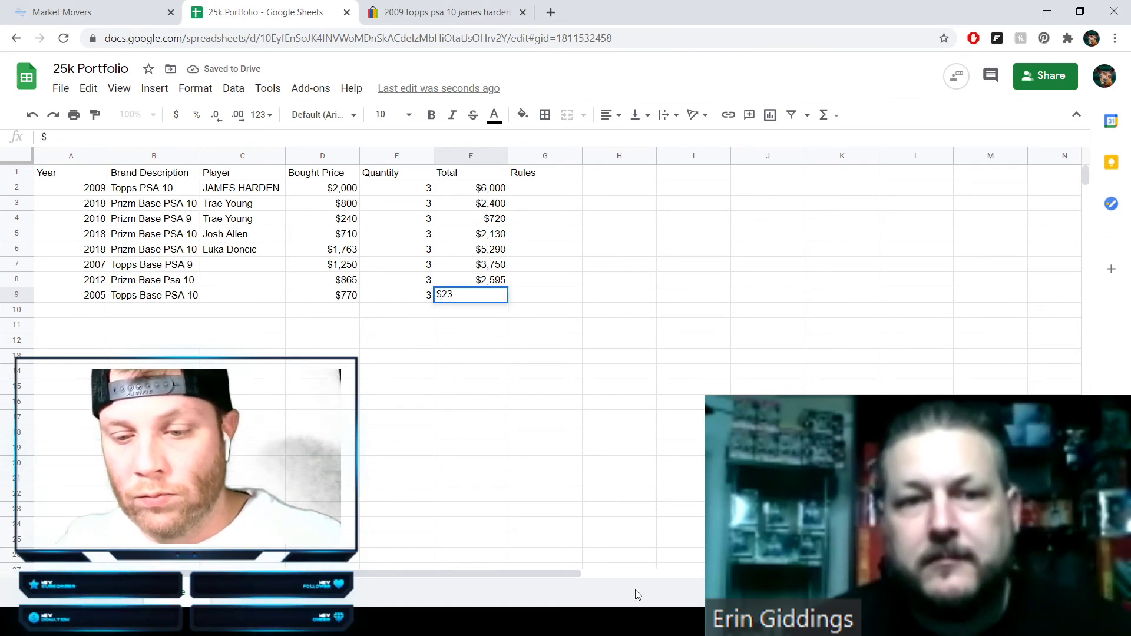
text(10)
key(Return)
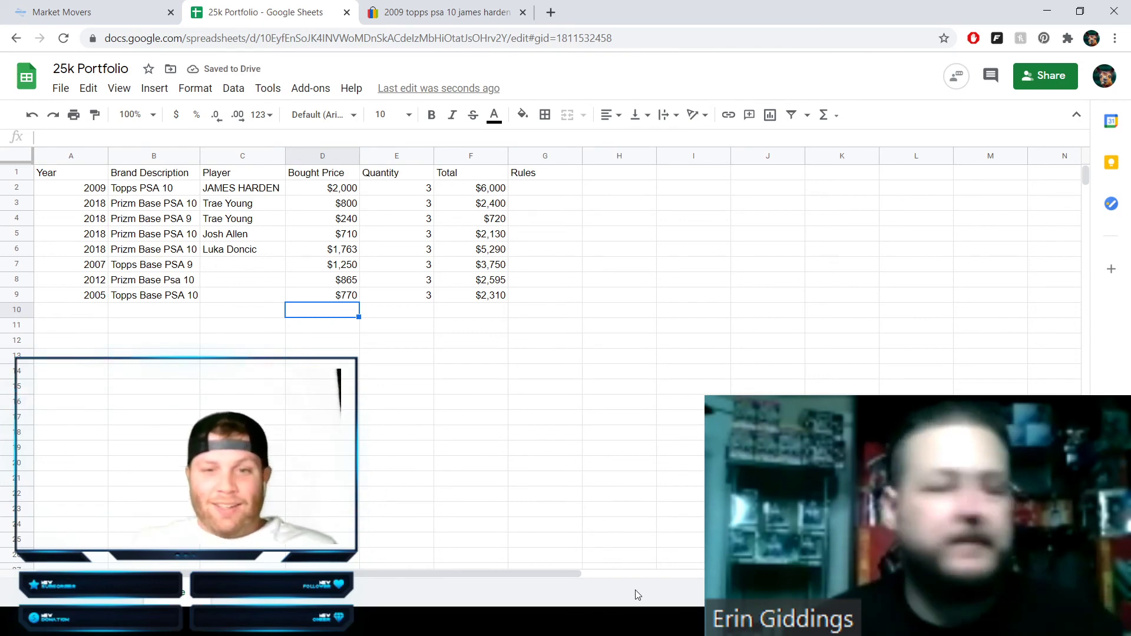
- Enter Kevin Durant as the player for the 2007 Topps Base PSA 9 card in row 7
click(241, 270)
text(Kevin Durant)
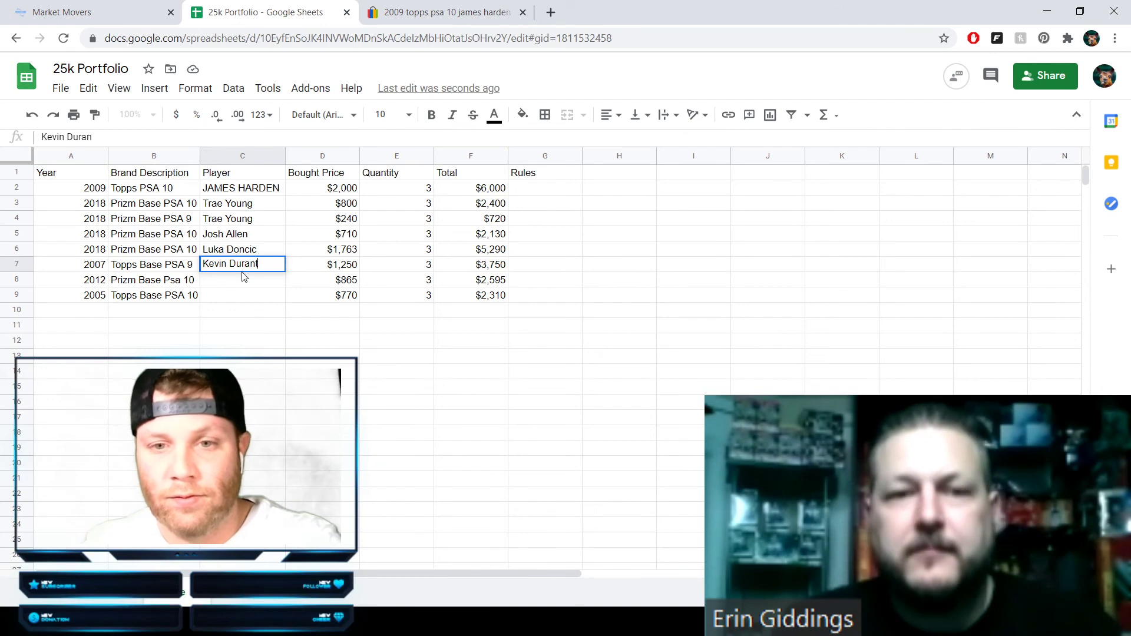
key(Return)
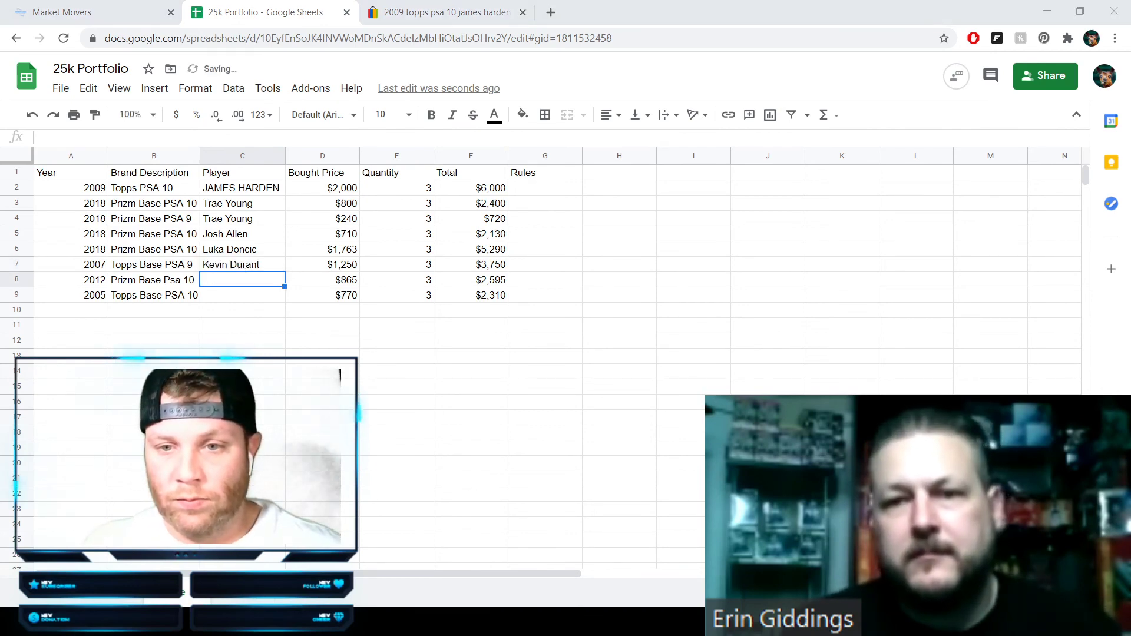
- Start a card entry in row 10 with a quantity of 2 and year 2020
click(394, 310)
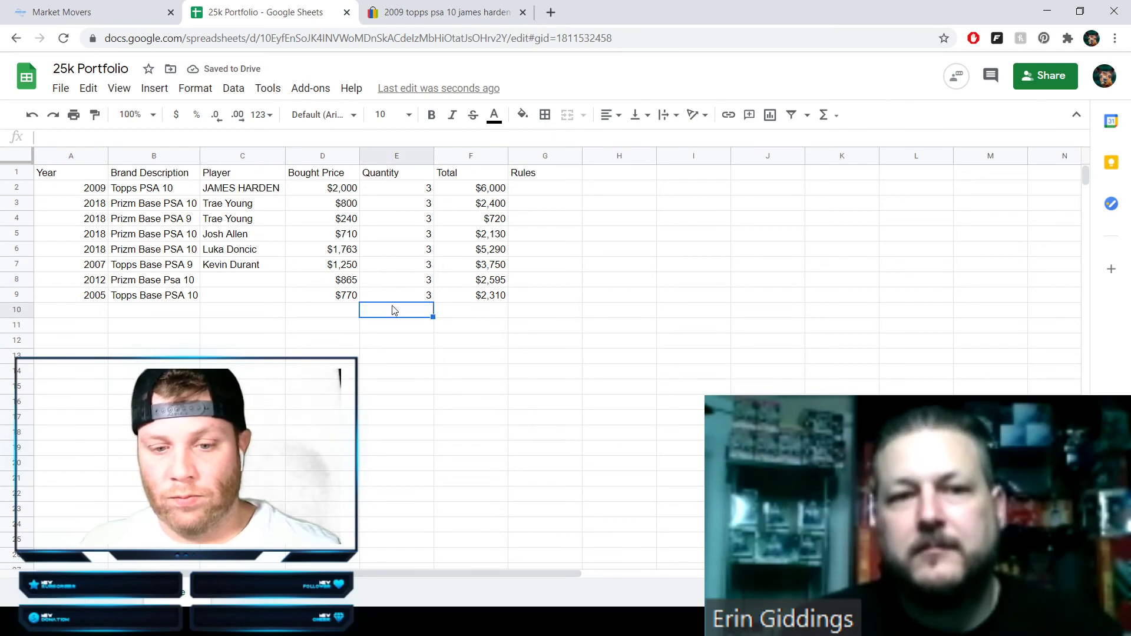
text(2)
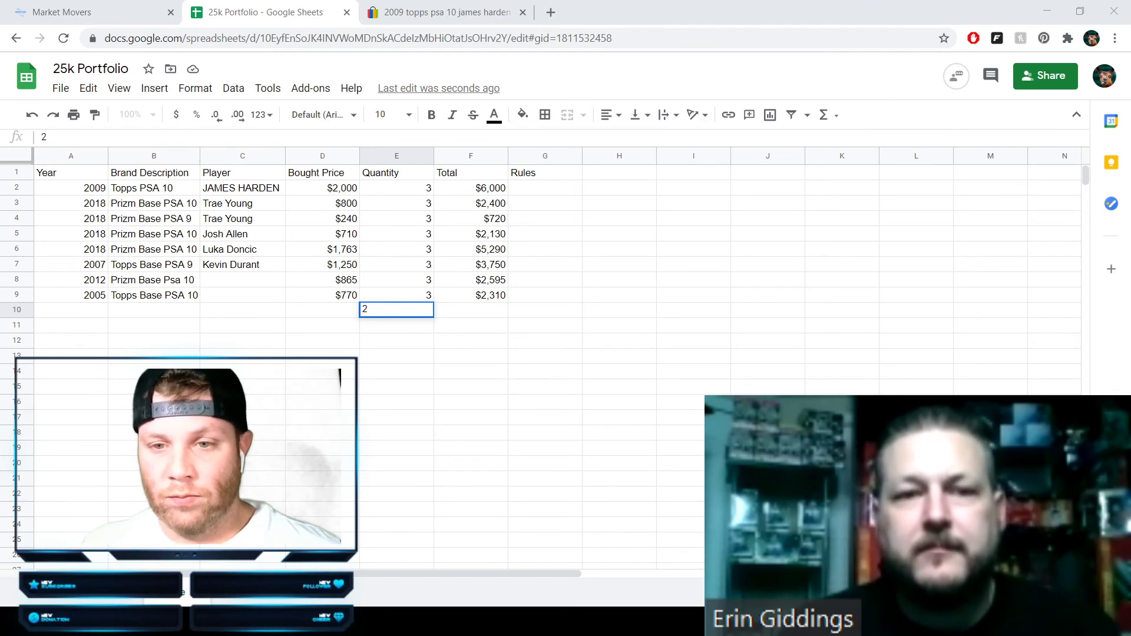
click(135, 312)
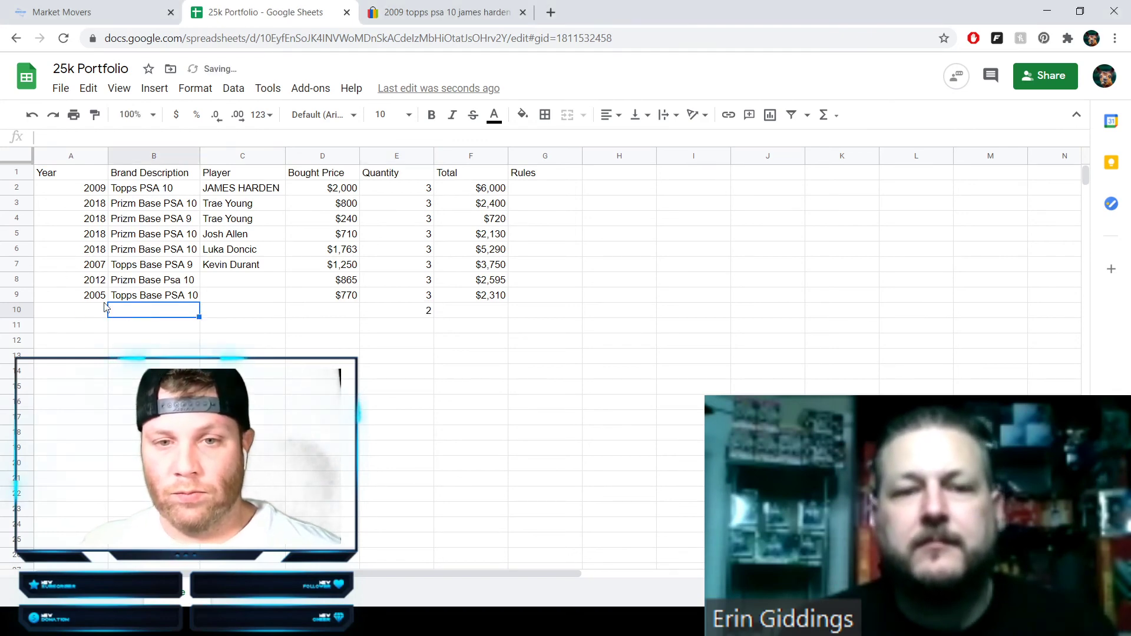
click(79, 313)
text(2020)
key(Tab)
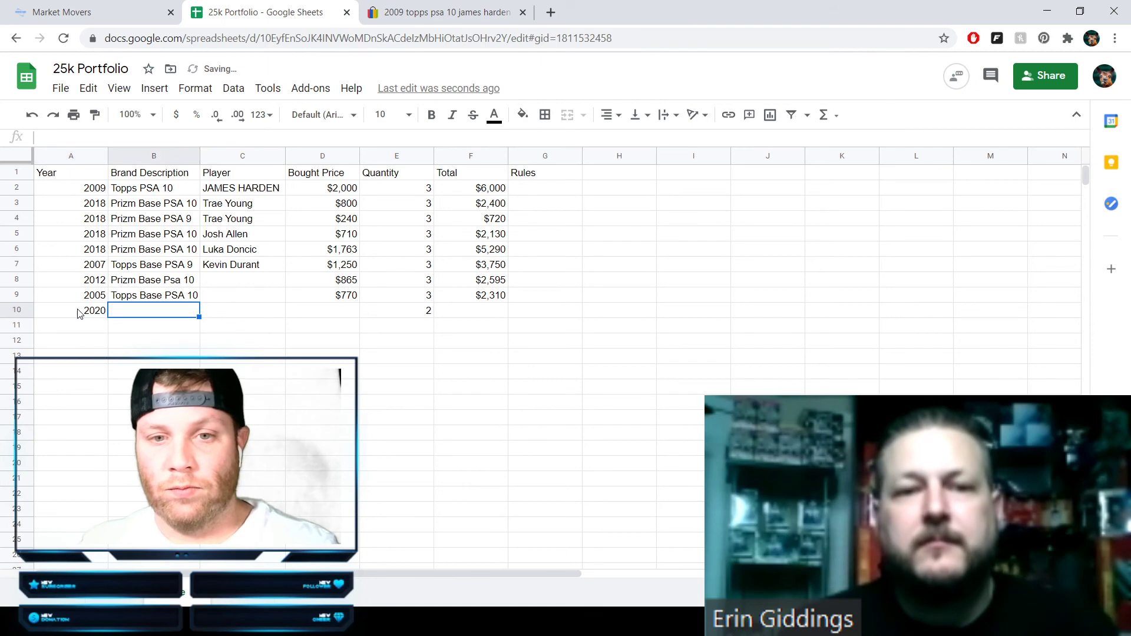
- Describe the 2020 card as "Topps Base PSA 10" and enter Bo Bichette as its player
text(Topps Base PS)
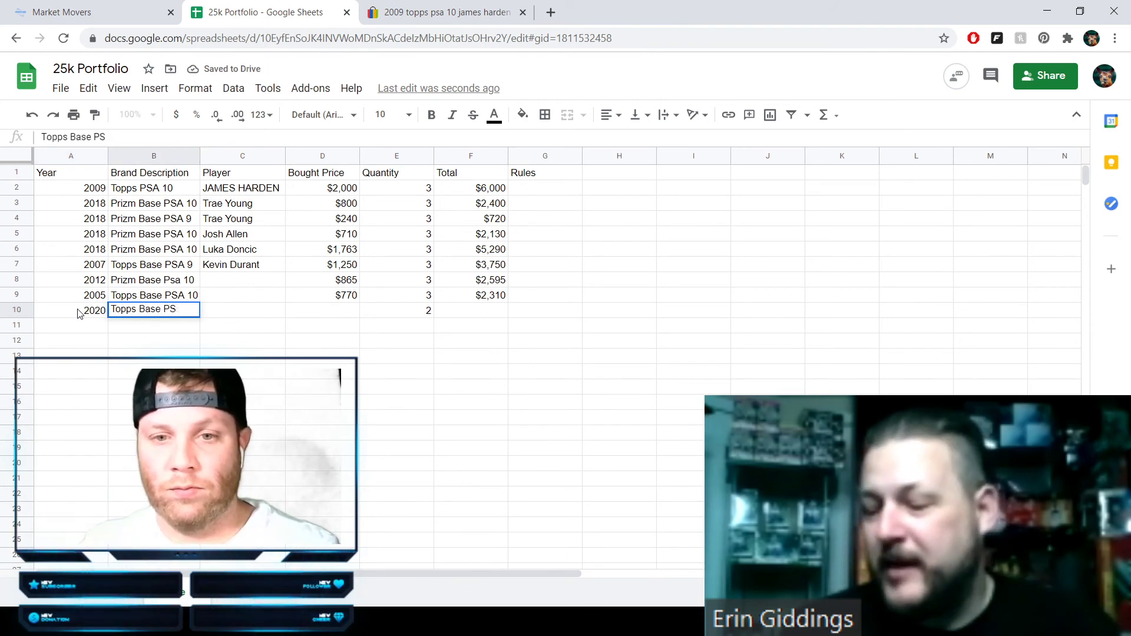
text(a A 10)
key(Tab)
text(Bo Bichette)
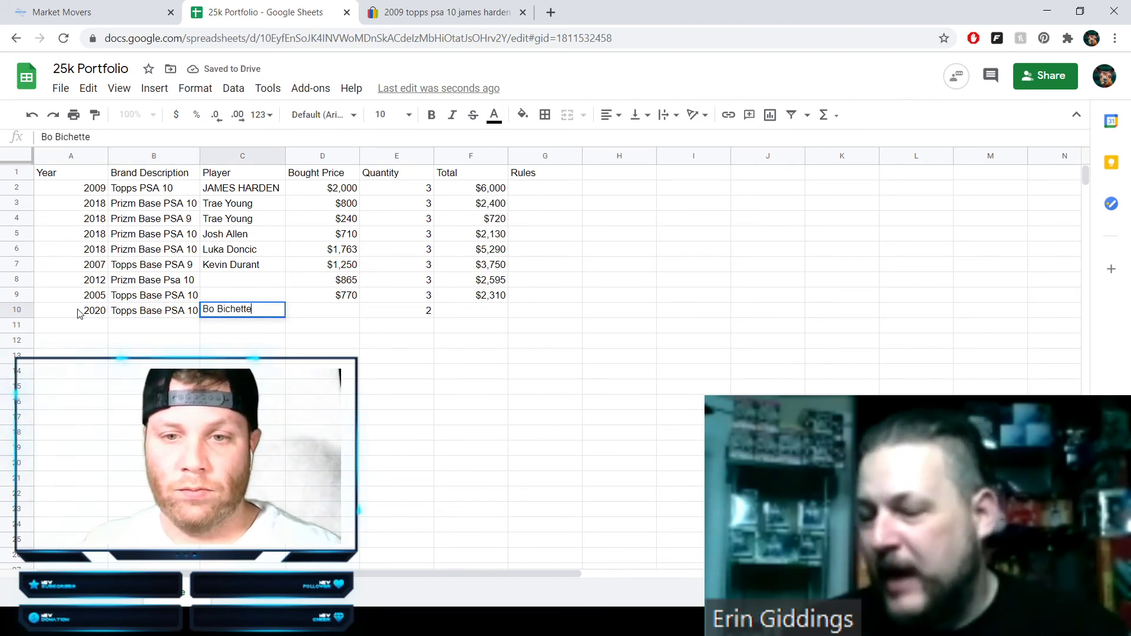
key(Tab)
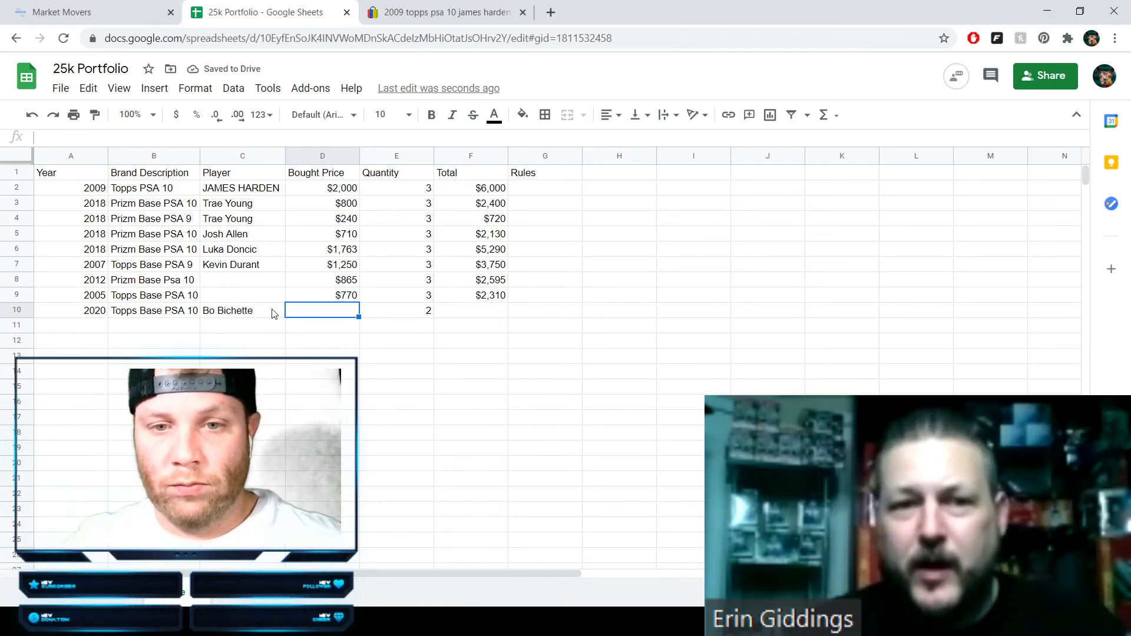
- Change the Bo Bichette card's brand description to "Topps Base PSA 9"
double_click(195, 312)
key(BackSpace)
key(BackSpace)
text(9)
key(Tab)
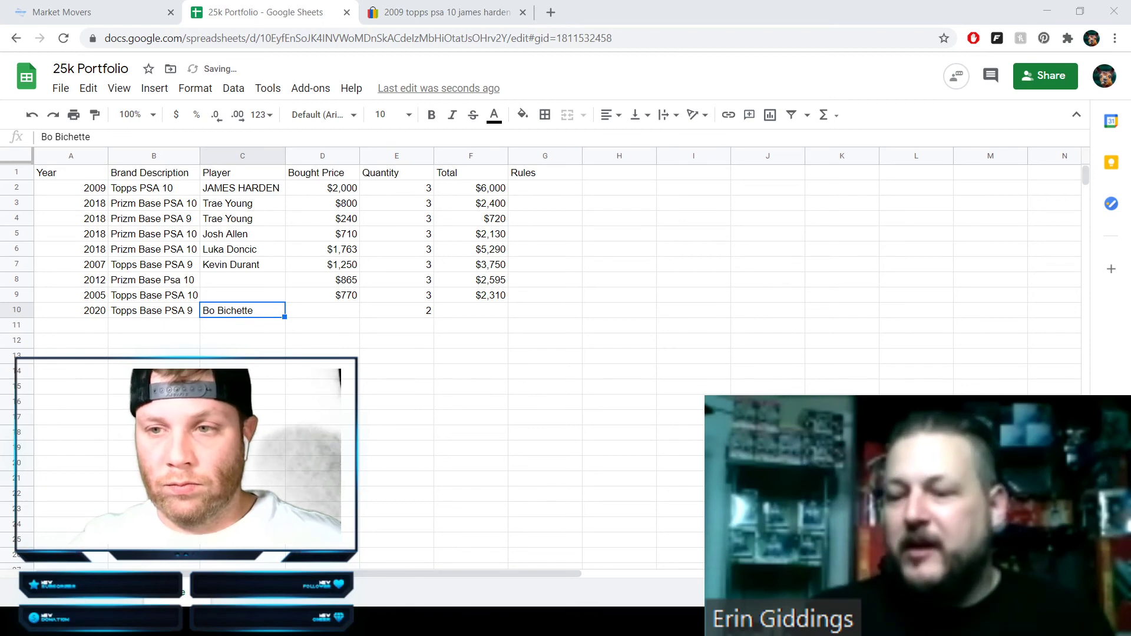
- Enter a bought price of $18 and a total of $36 for the Bo Bichette card
click(318, 311)
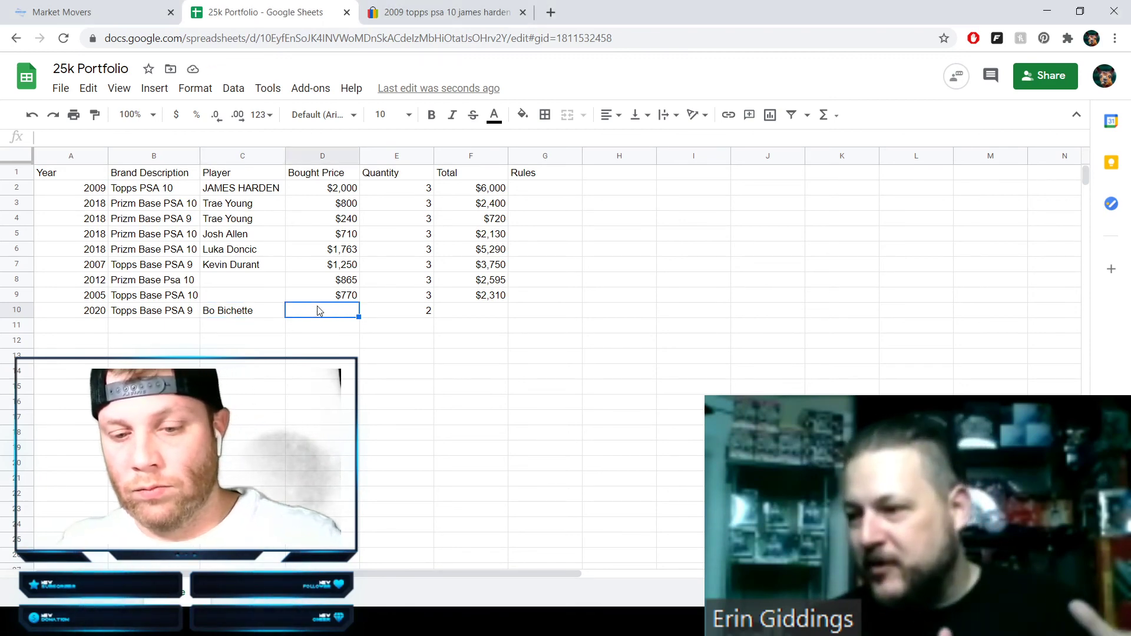
text($18)
key(Tab)
key(Tab)
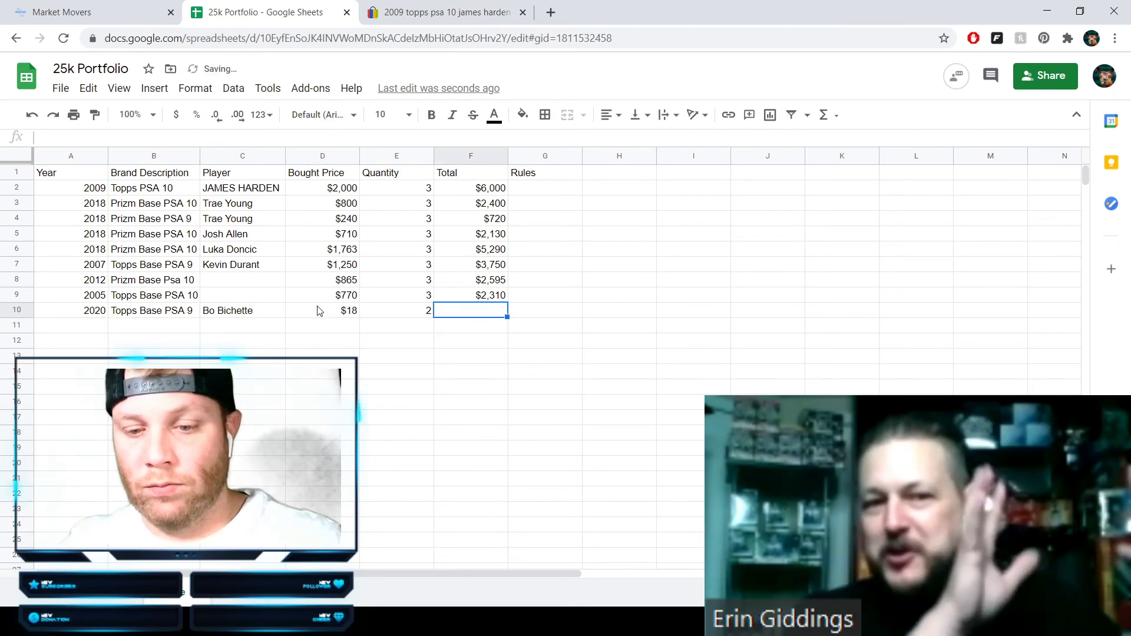
text(=D10*E10)
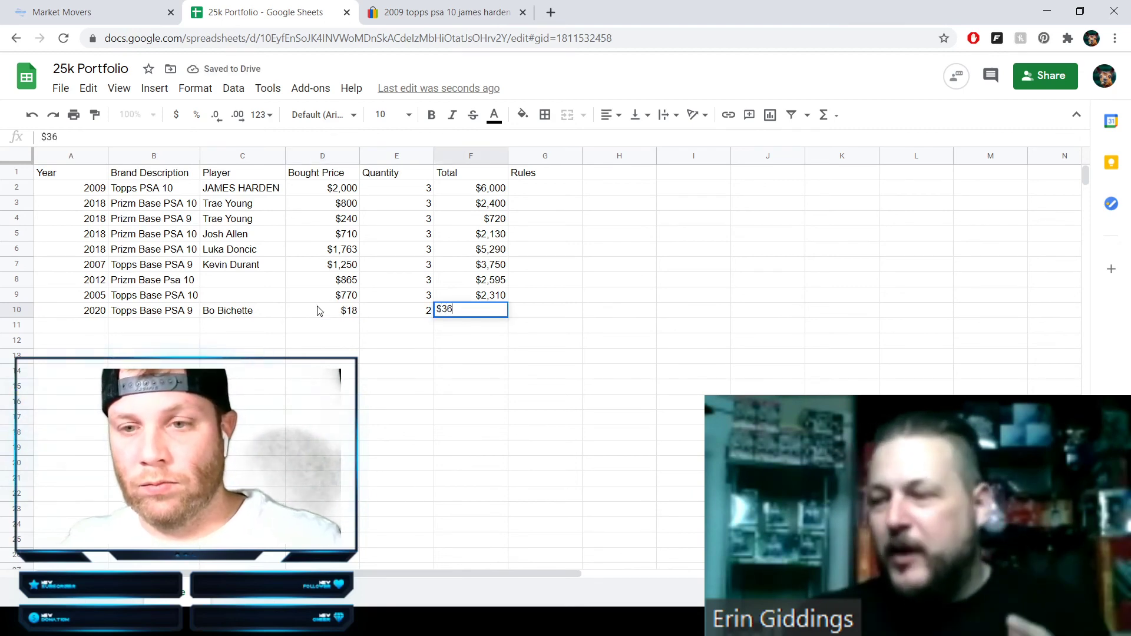
key(Tab)
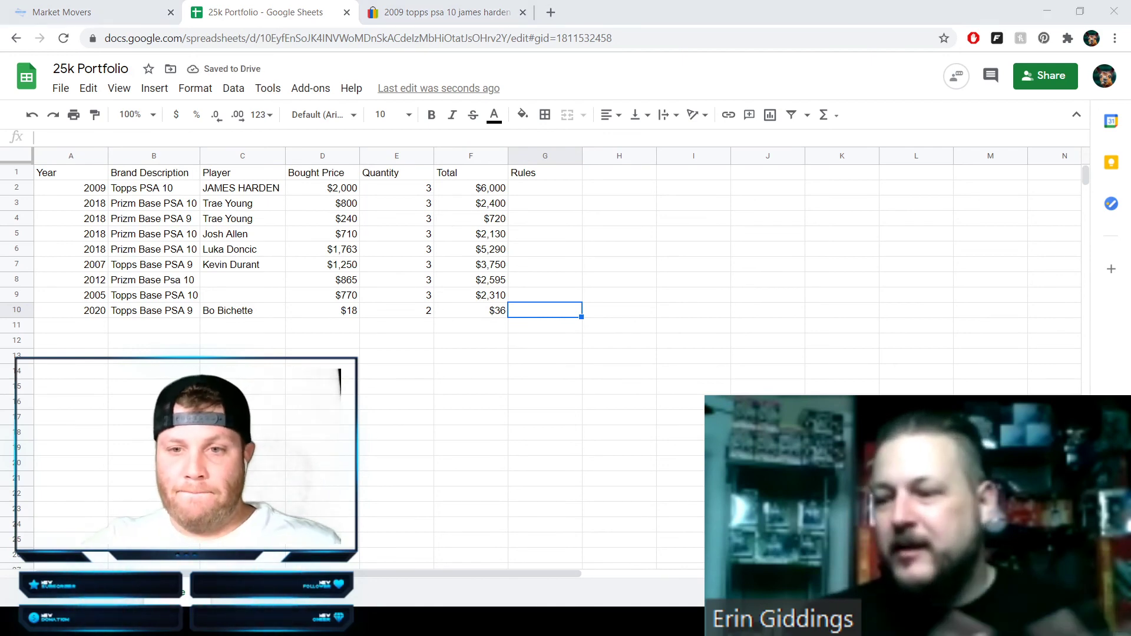
- Enter Russell Wilson as the player for the 2012 Prizm card and Aaron Rodgers for the 2005 Topps card
click(222, 283)
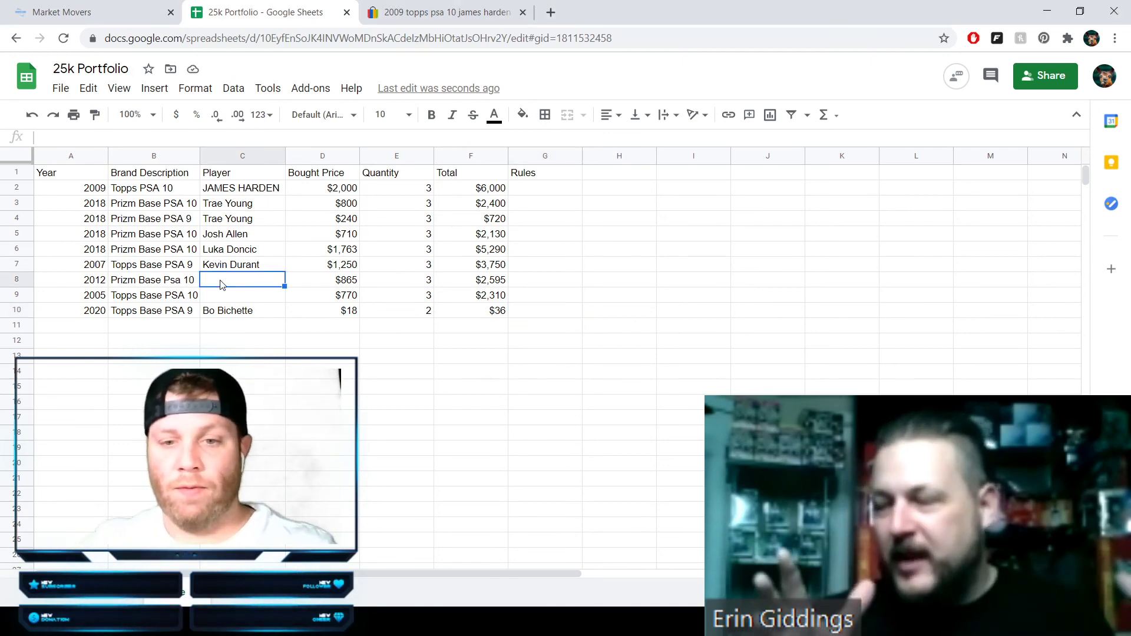
text(Russell W)
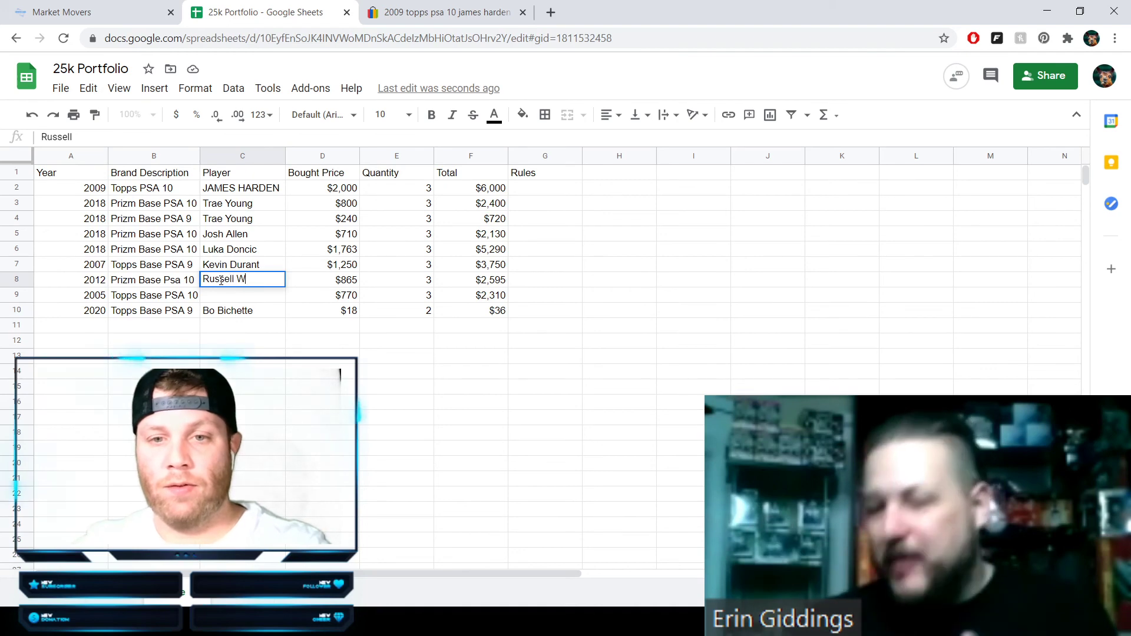
text(ilson)
key(Return)
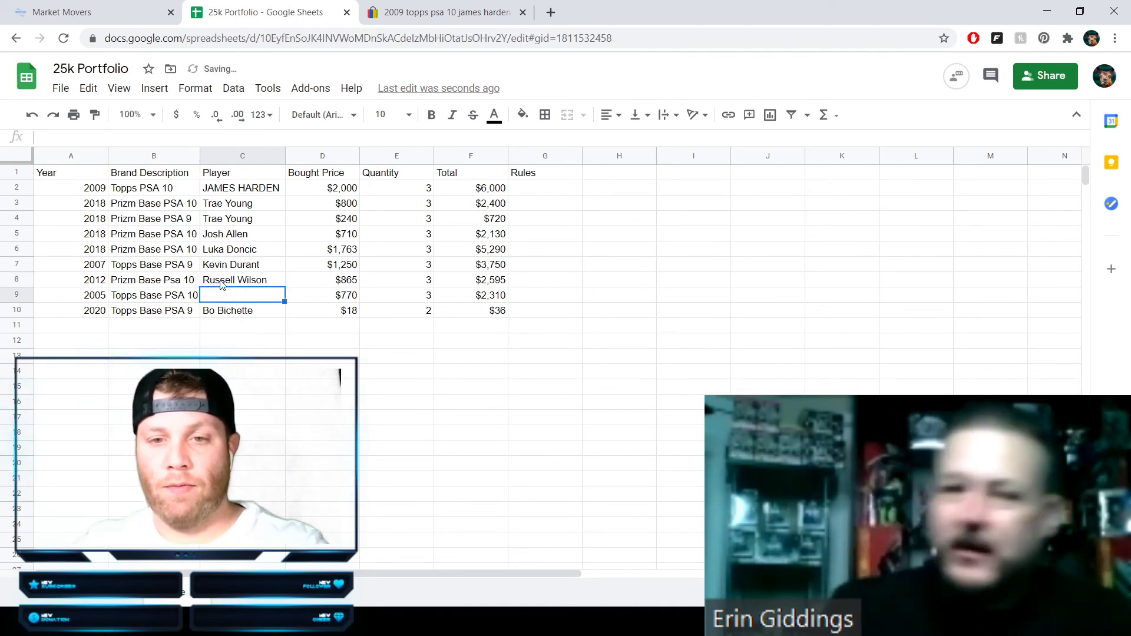
text(Aaron R)
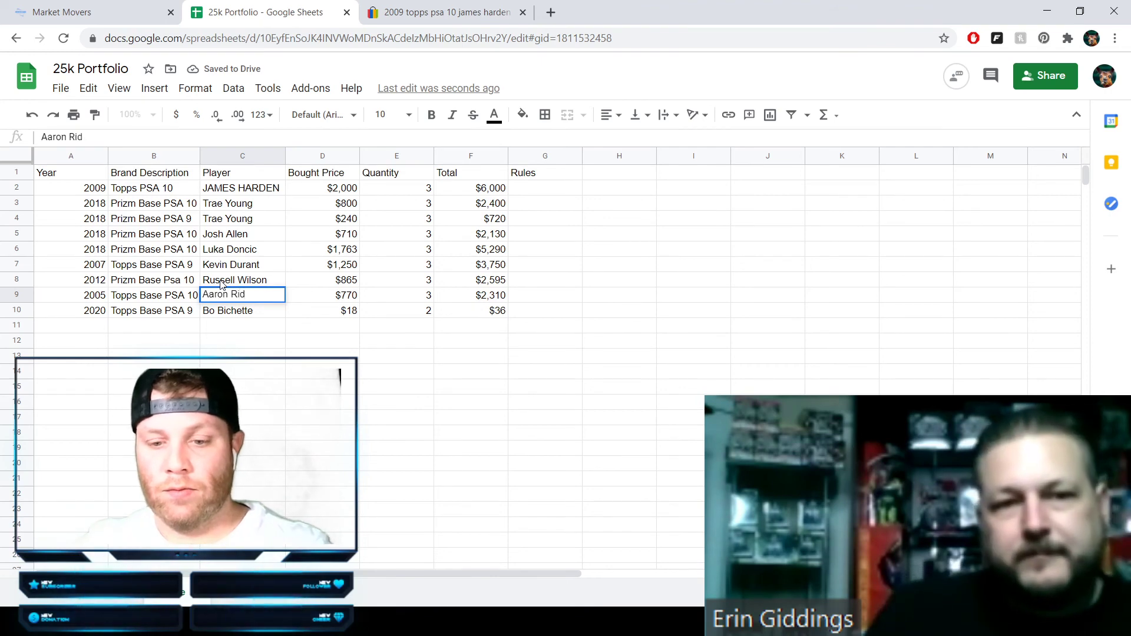
text(odgers)
key(Return)
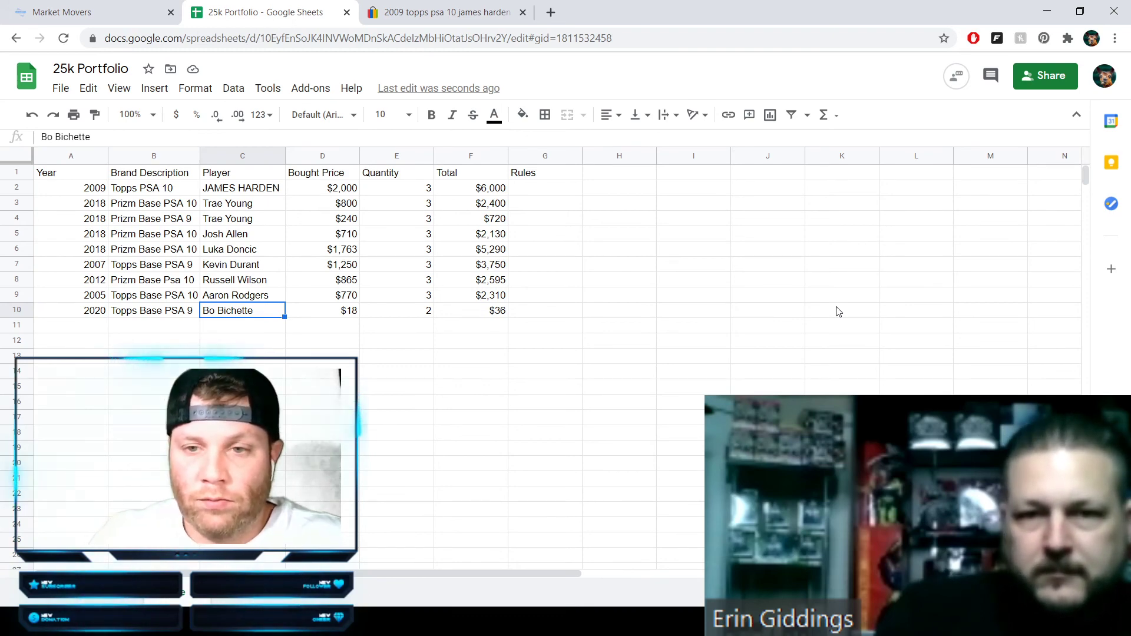
- Add up the Total column over F2:F11 with a SUM formula in cell F12
drag(461, 191, 483, 328)
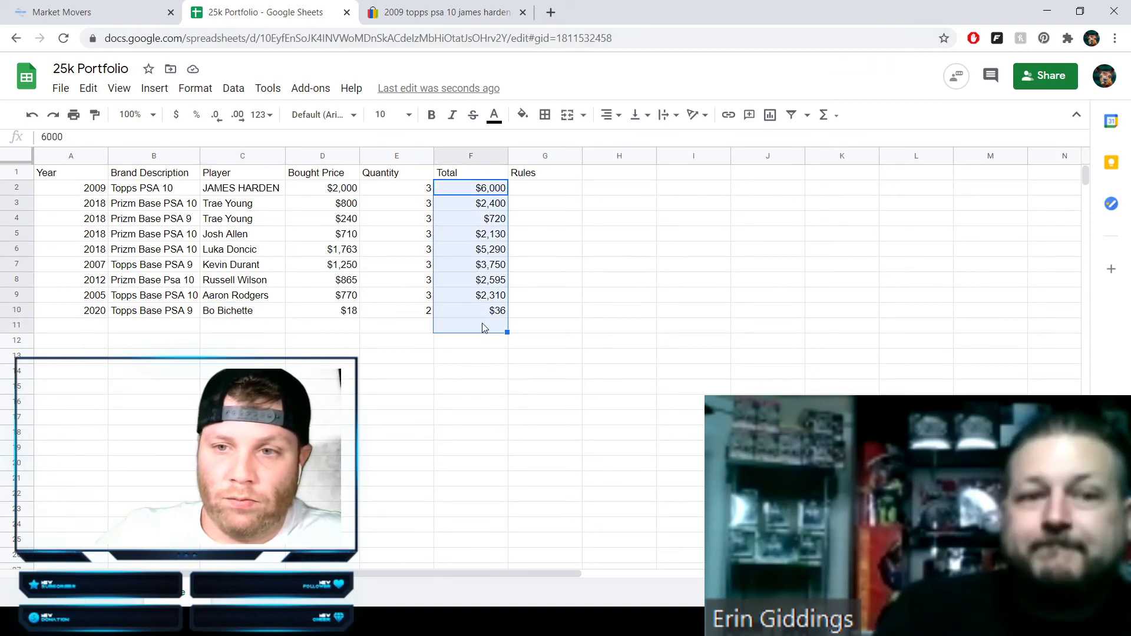
click(823, 115)
click(828, 141)
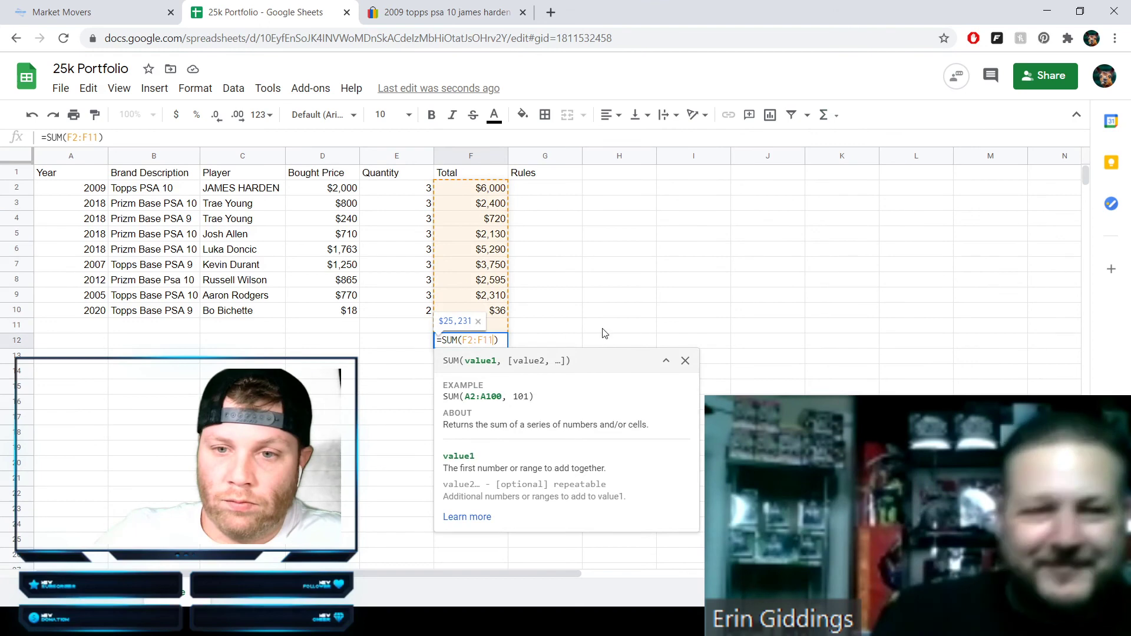
key(Return)
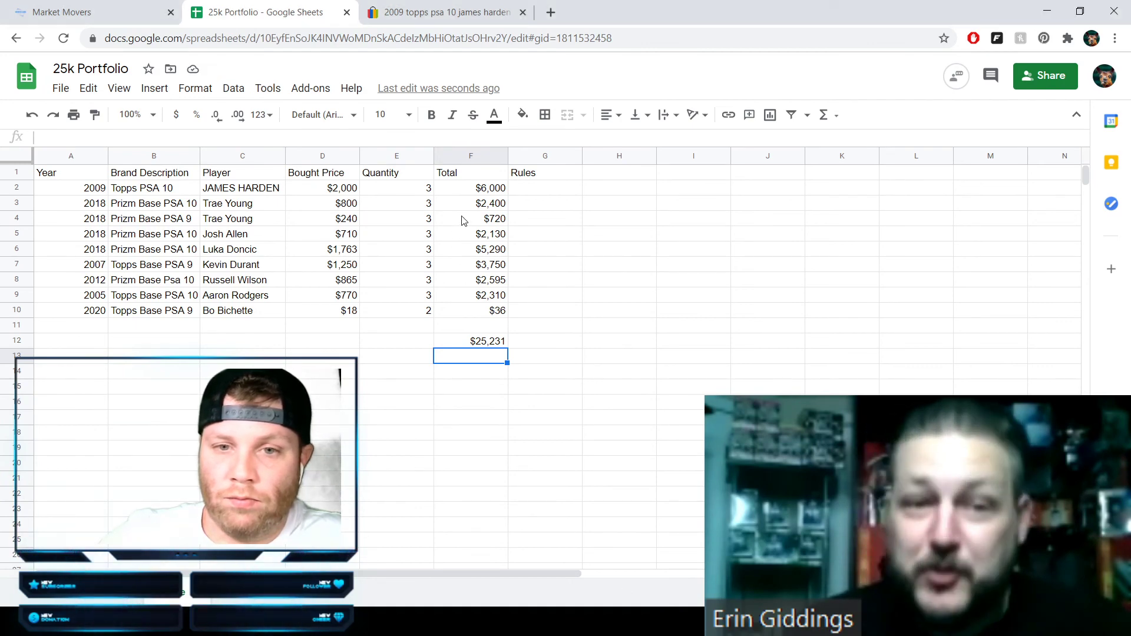
- Set the quantity of the Trae Young Prizm Base PSA 9 card to 2
click(417, 223)
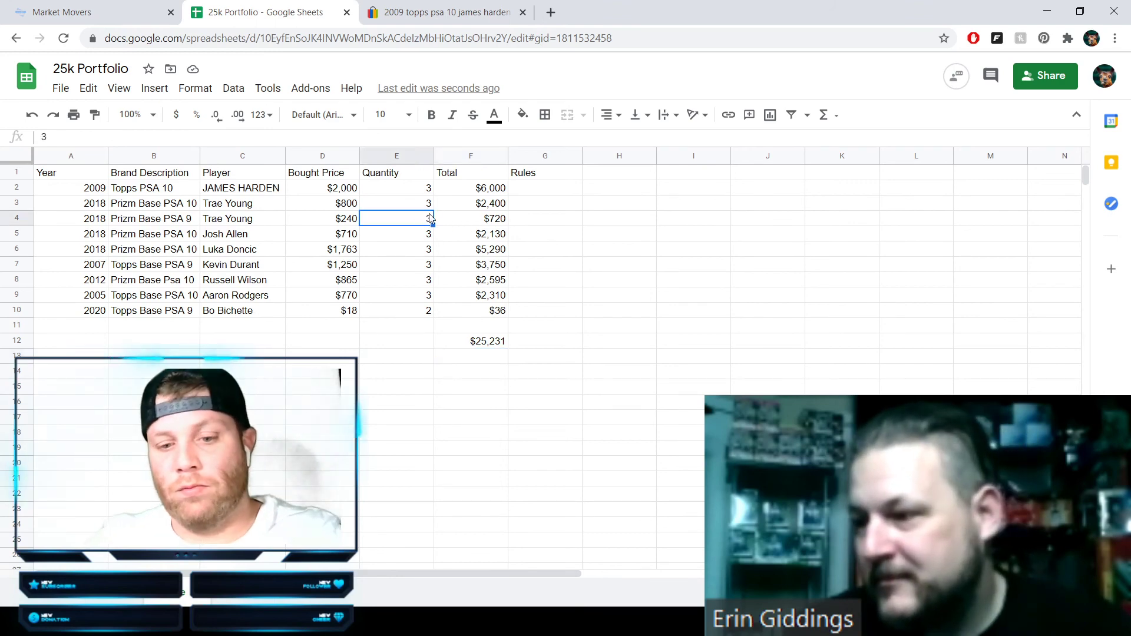
text(2)
key(Tab)
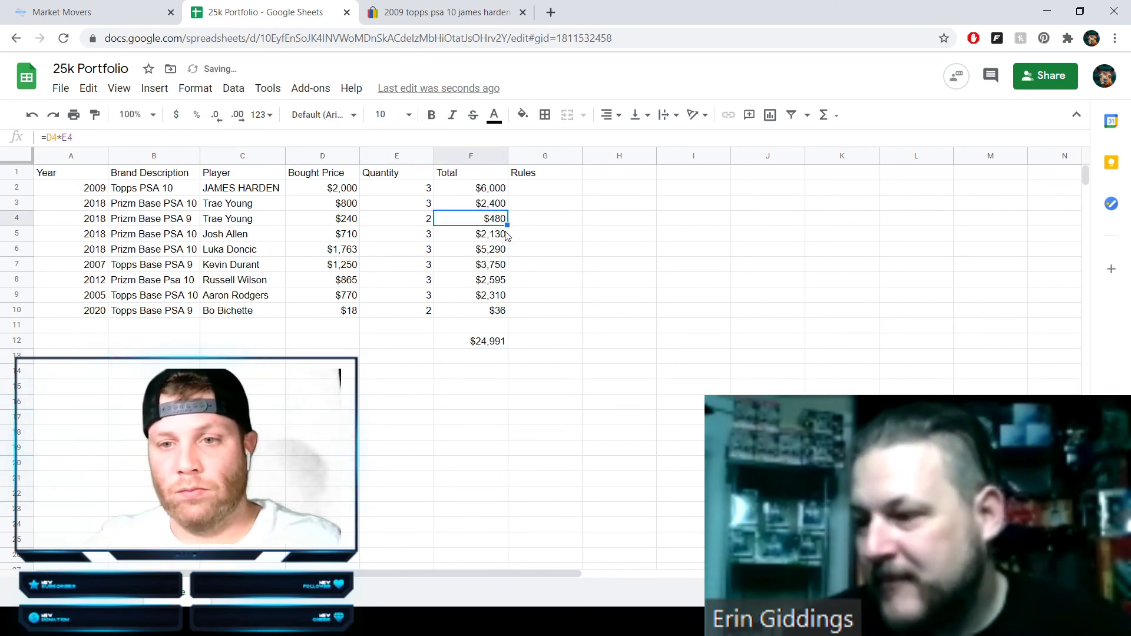
click(596, 312)
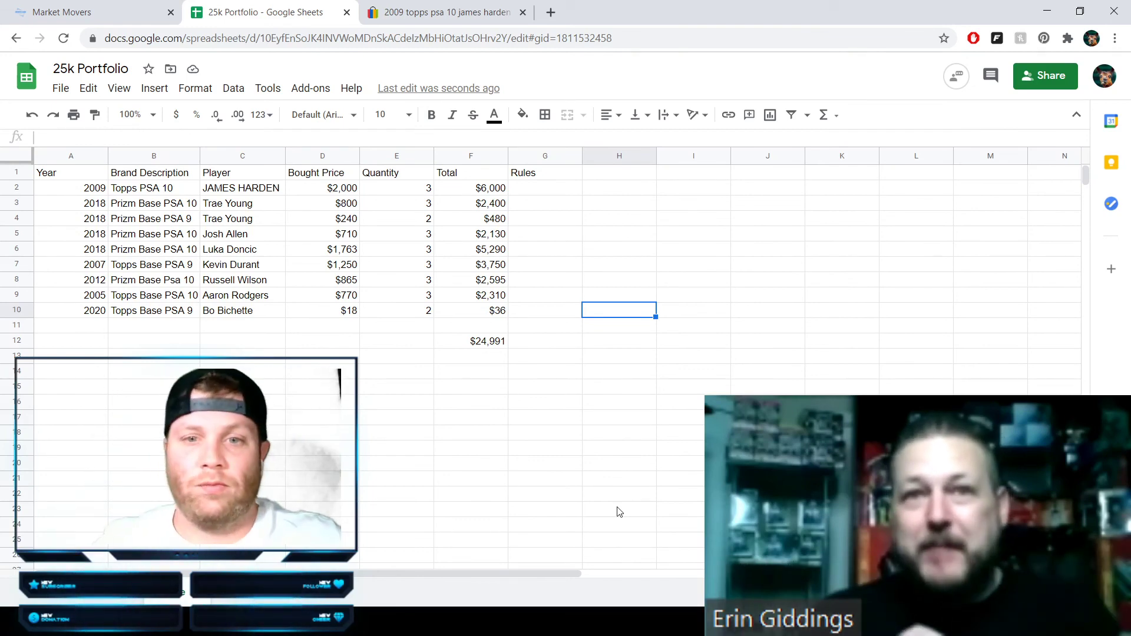
- Rewrite the player name of the 2009 Topps PSA 10 card as "James Harden"
click(229, 187)
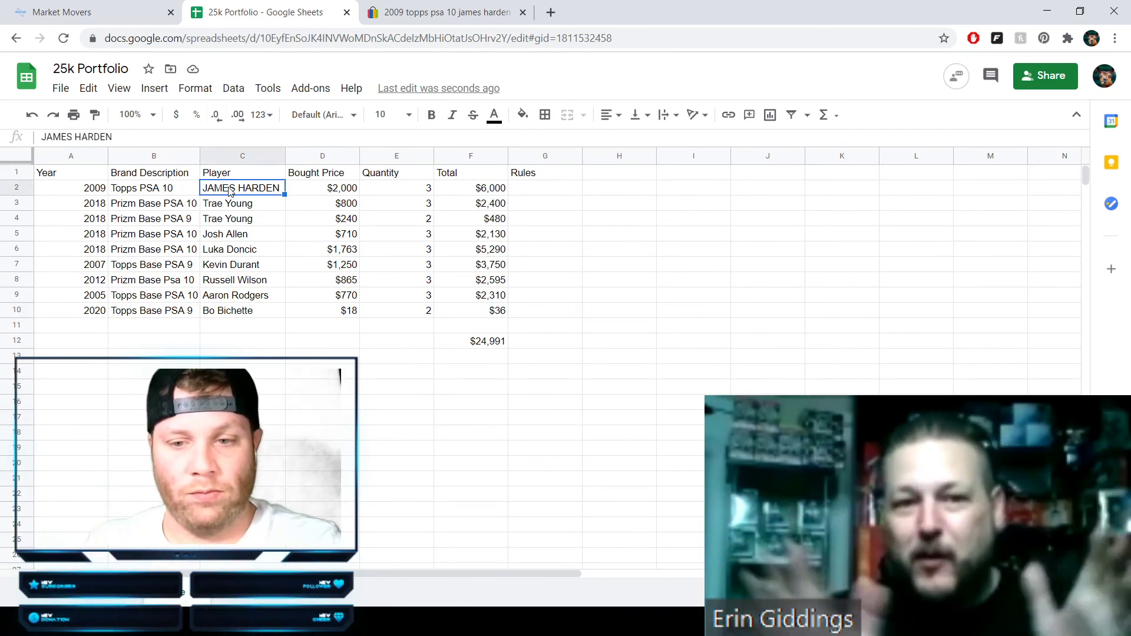
text(James Harden)
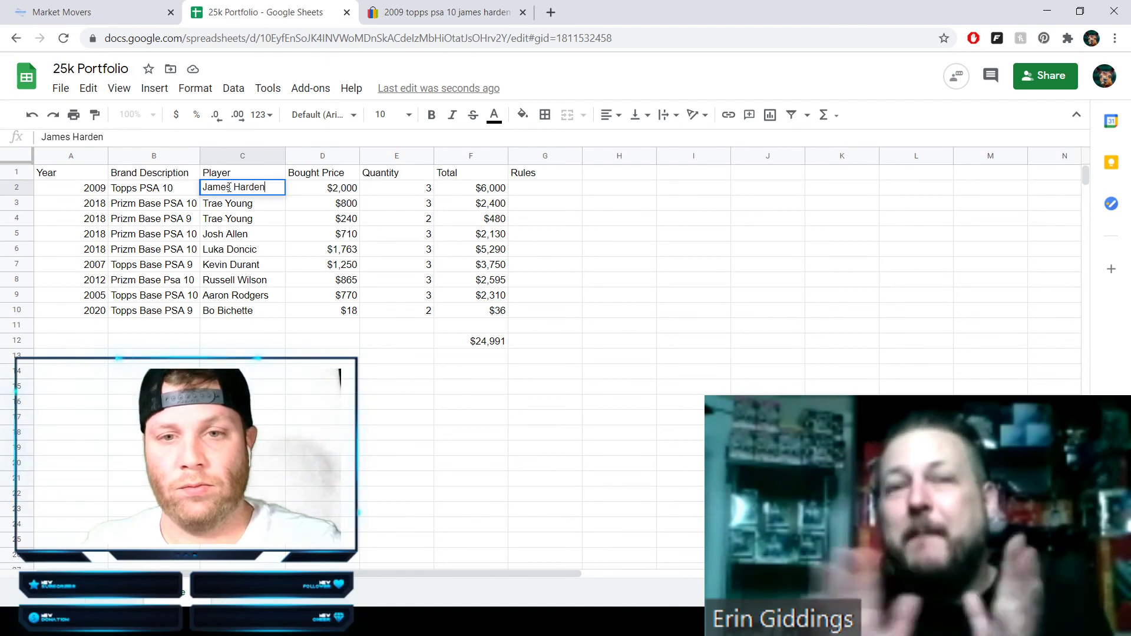
key(Return)
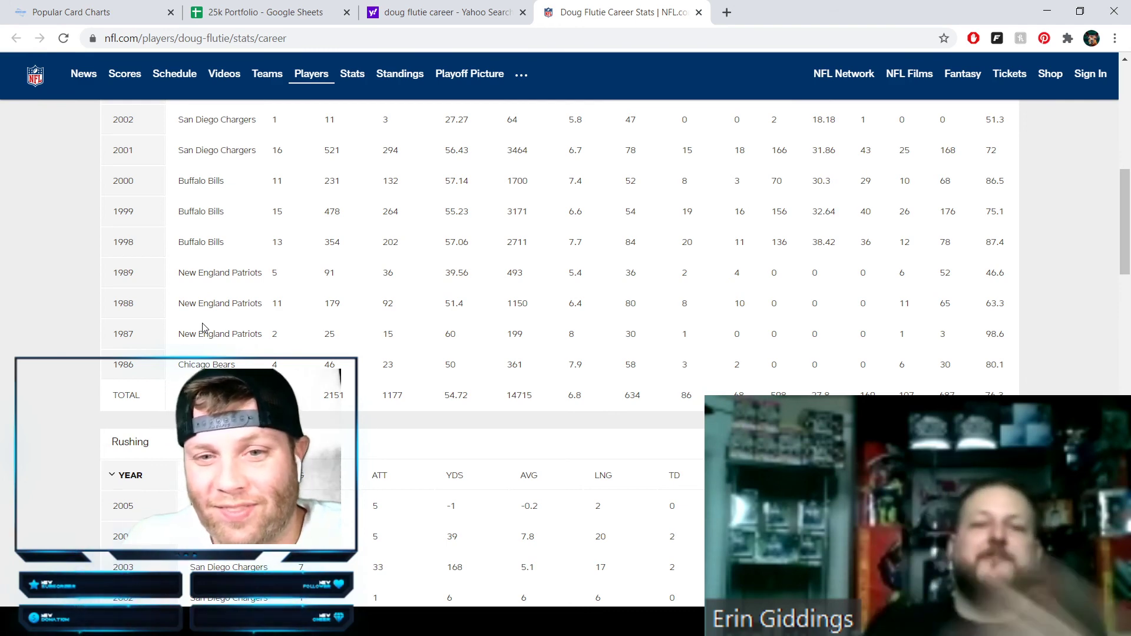
- Close the Doug Flutie career stats page and the Yahoo search results for his career
key(ctrl+w)
key(ctrl+w)
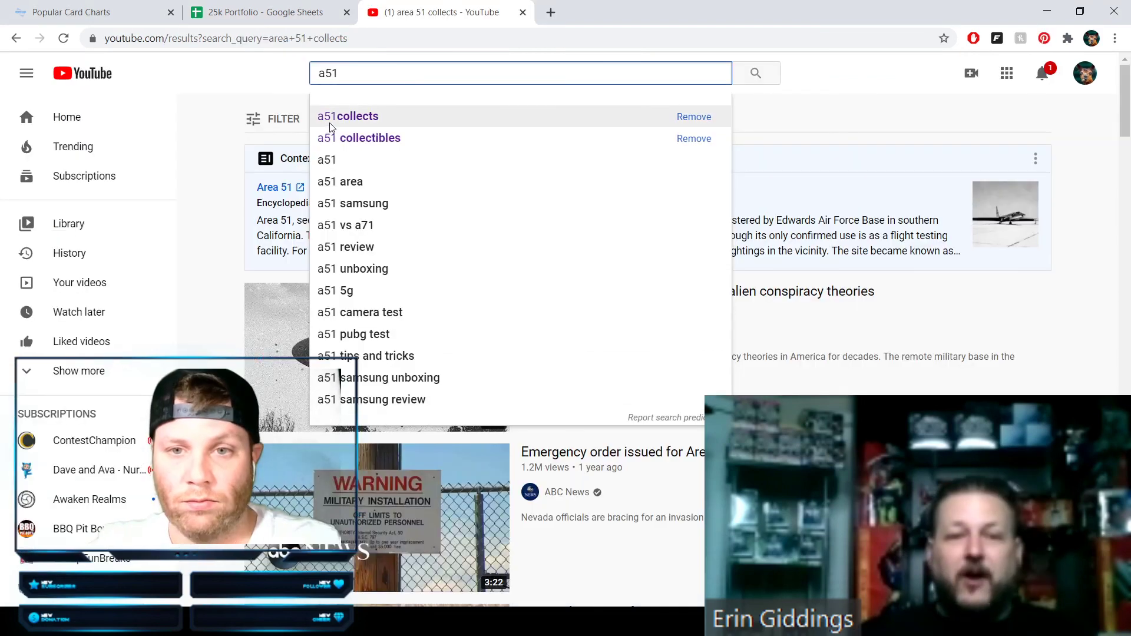
- Search YouTube for "a51collects", open the A51Collects channel and select its web address
text(collects)
key(Return)
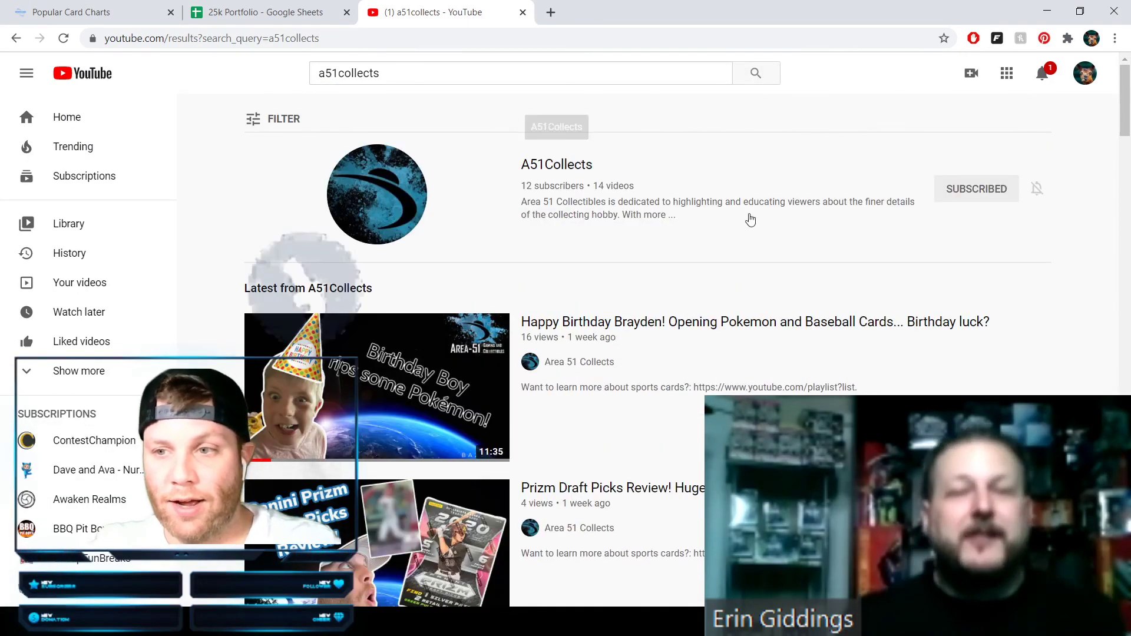
click(556, 164)
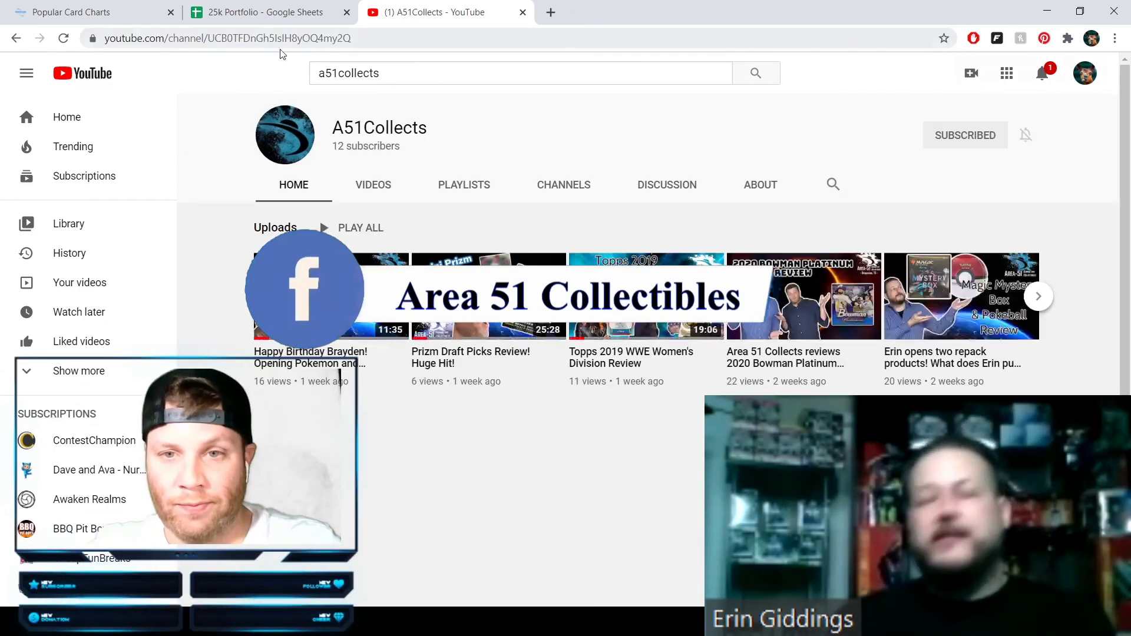
click(224, 39)
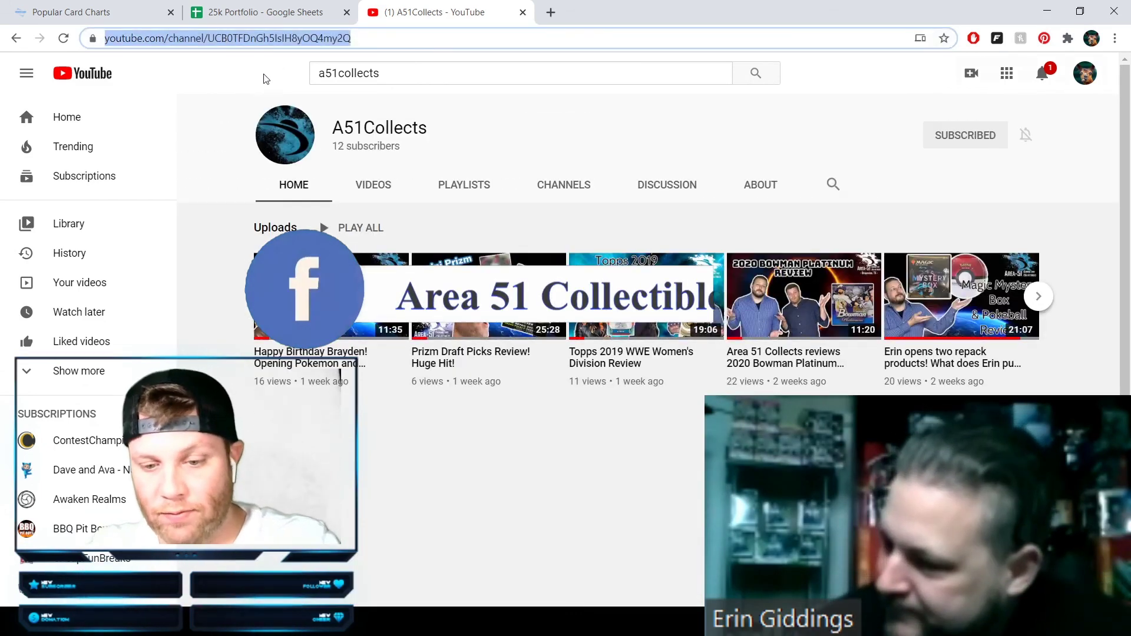
click(679, 603)
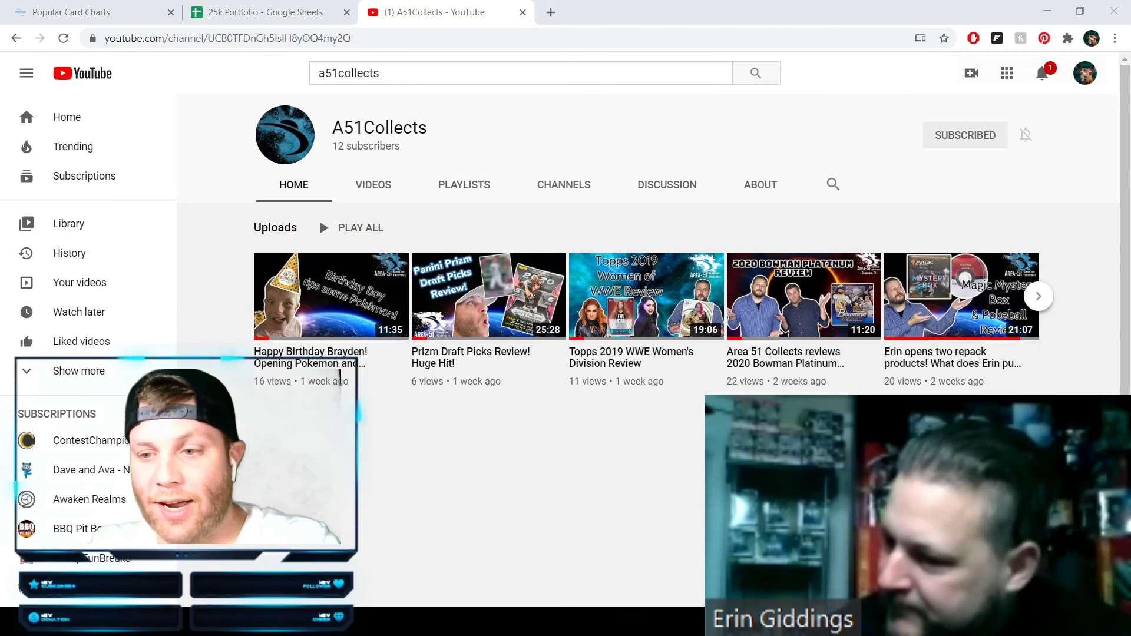